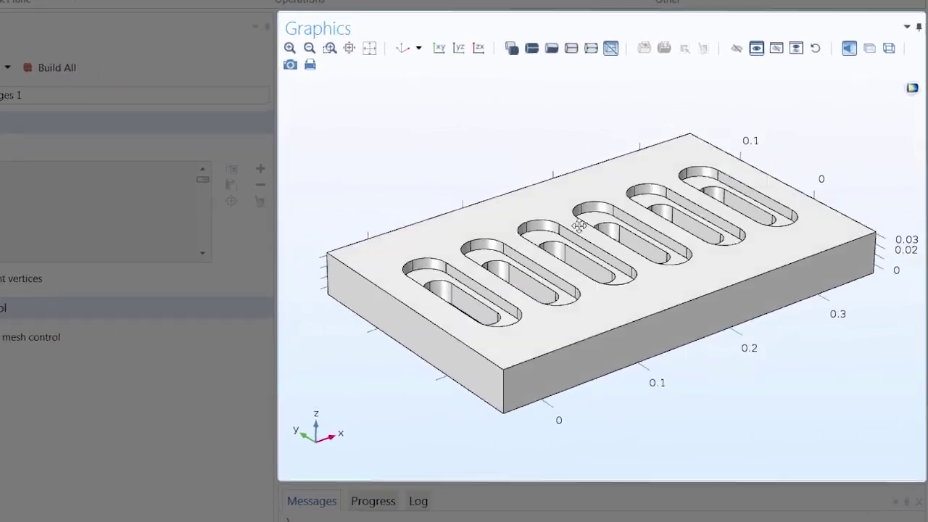
left_click_drag(674, 261, 664, 214)
left_click_drag(552, 194, 533, 280)
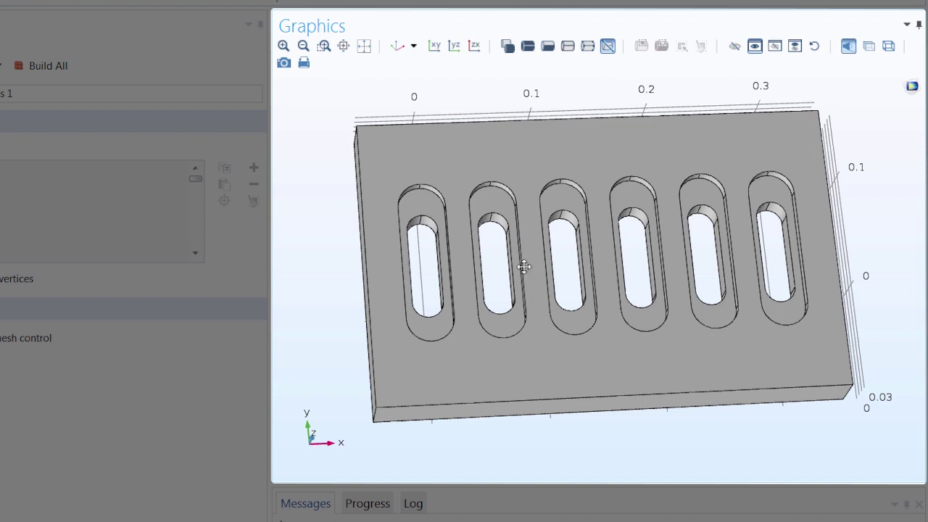
left_click_drag(524, 269, 416, 186)
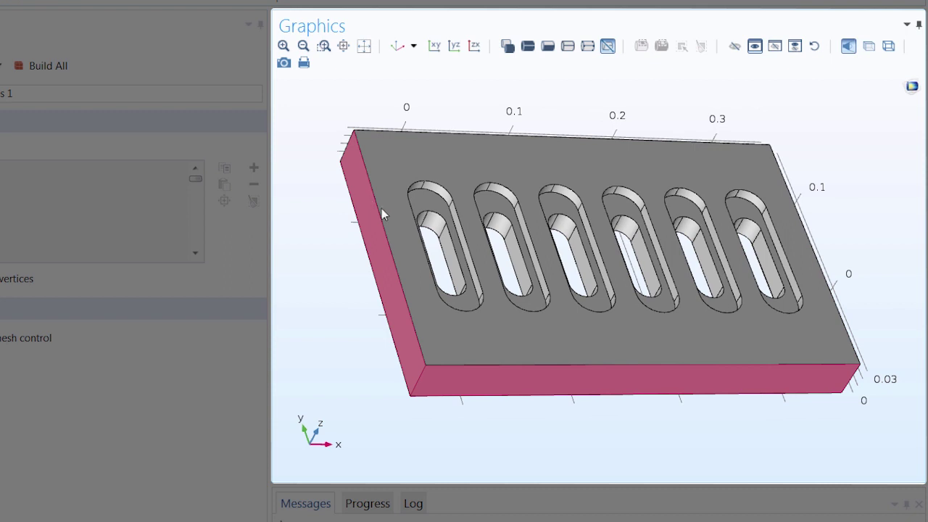
left_click(411, 242)
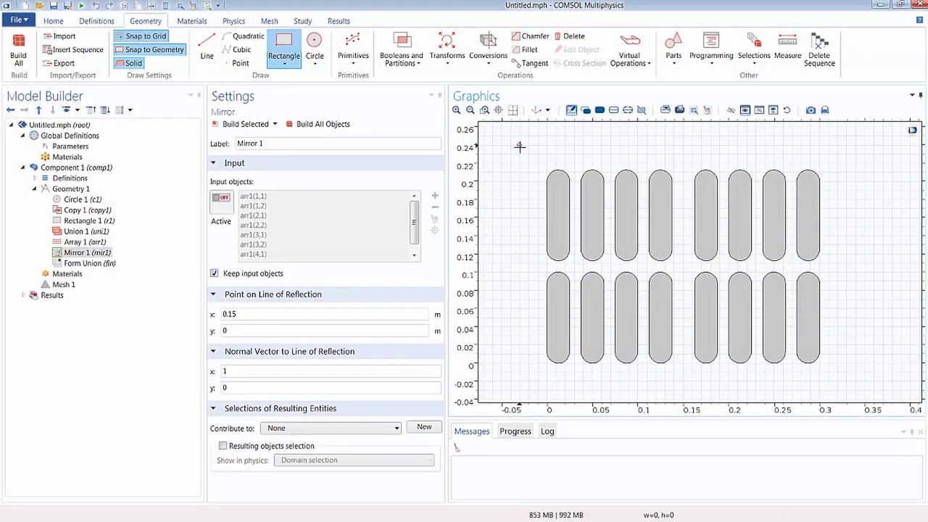
- Draw a rectangle enclosing both rows of slots in the 2D geometry
left_click_drag(520, 145, 855, 399)
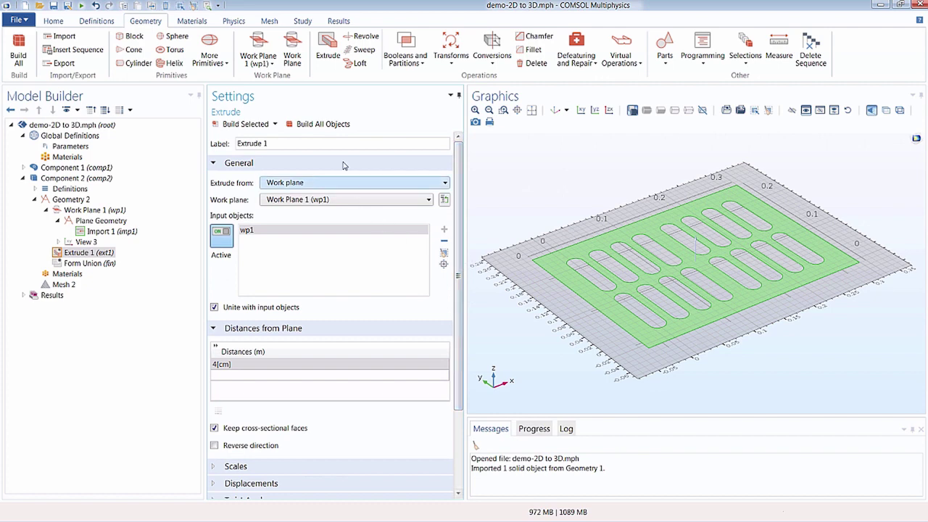
- Build the 4 cm extrusion of the imported slotted profile from Work Plane 1
left_click(331, 126)
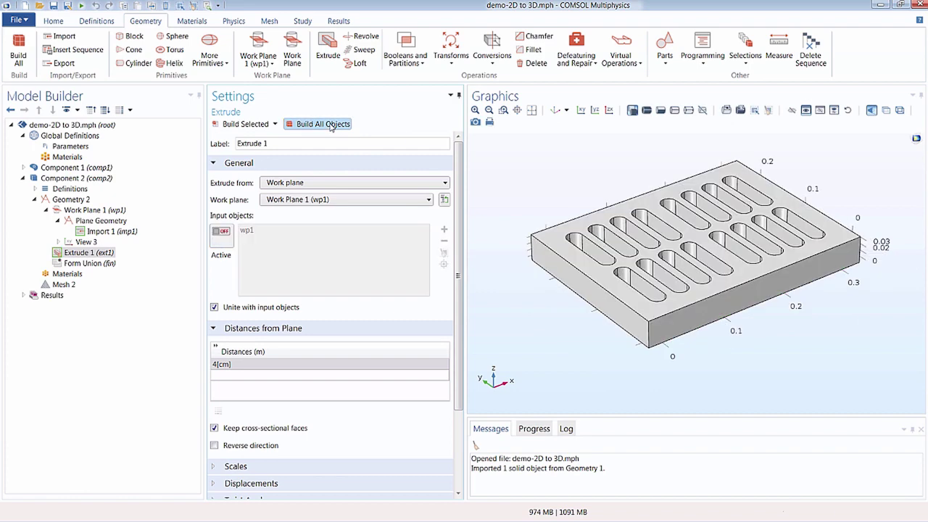
left_click_drag(534, 207, 681, 268)
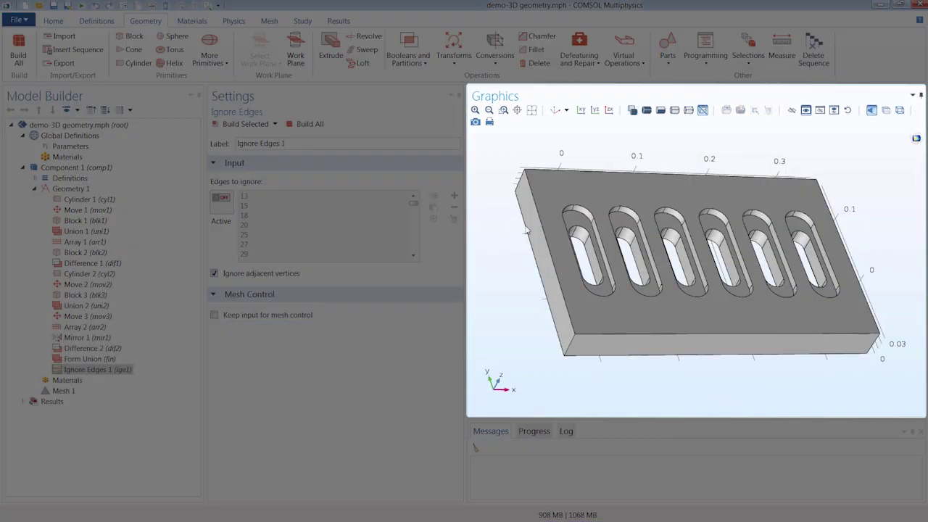
left_click_drag(525, 242, 499, 244)
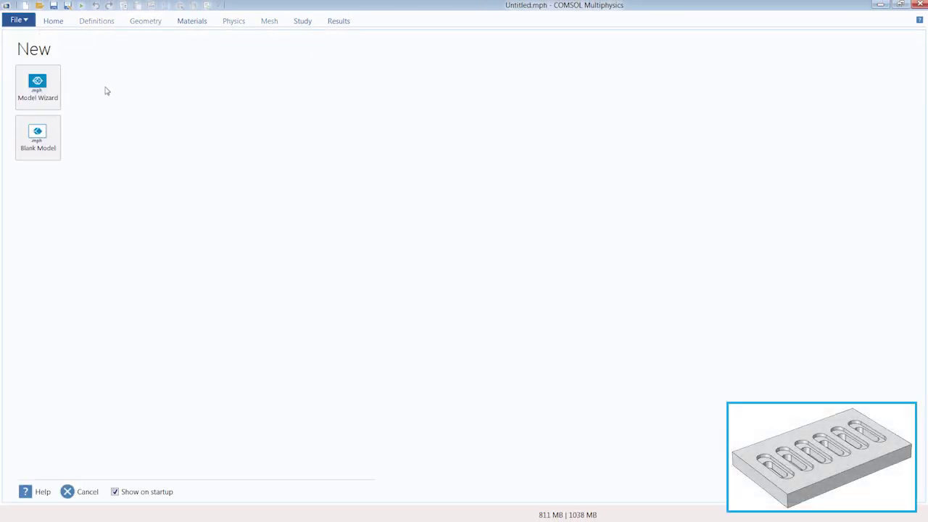
- Create a blank model and add a 3D component to it
left_click(39, 141)
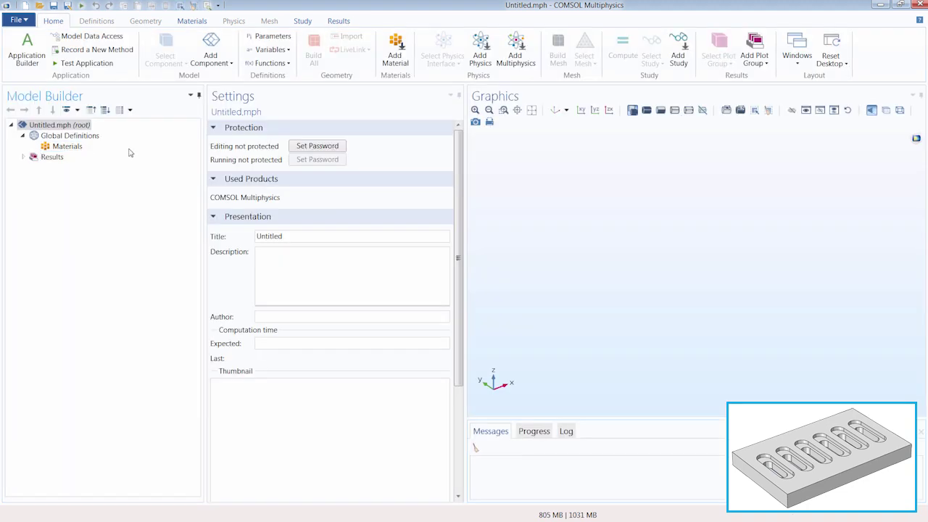
left_click(217, 61)
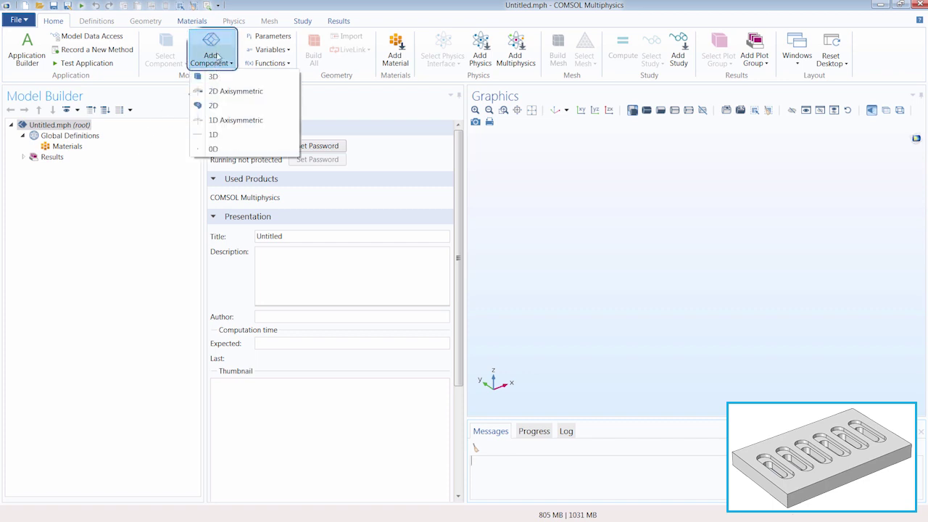
left_click(222, 77)
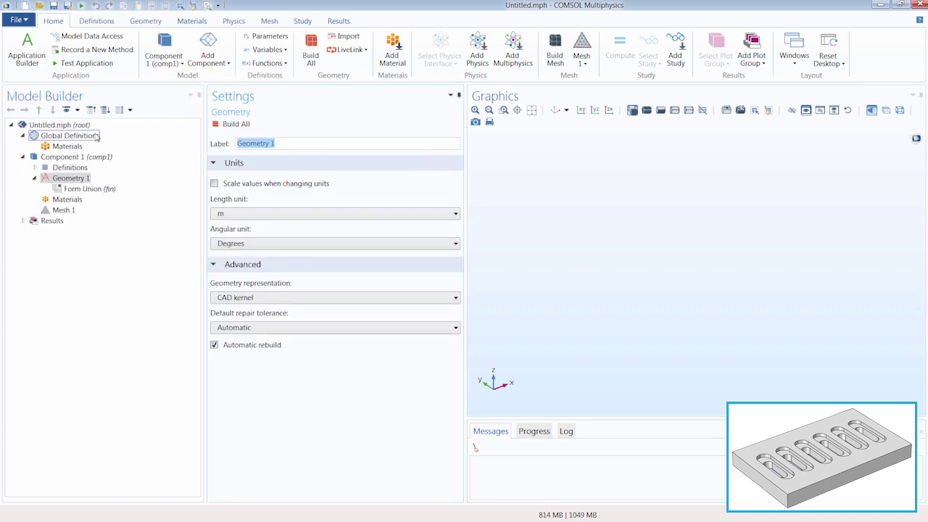
right_click(70, 127)
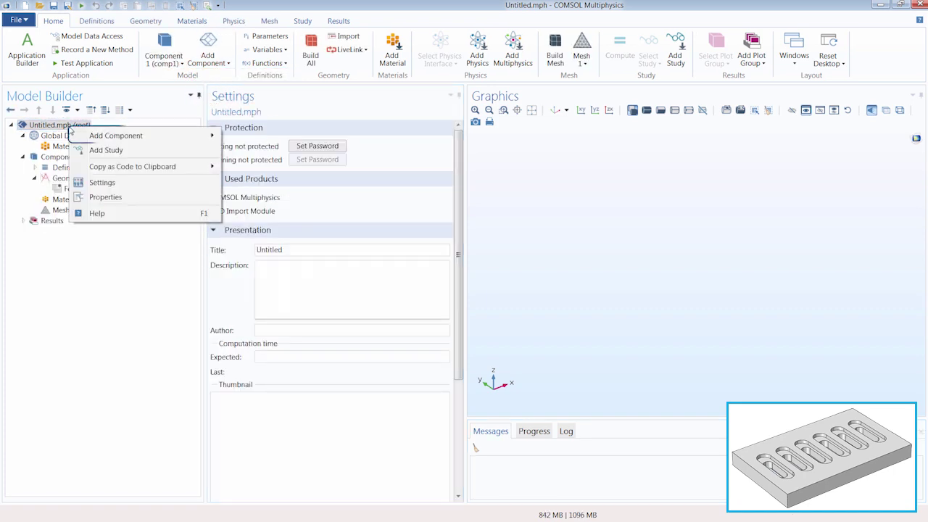
mouse_move(120, 136)
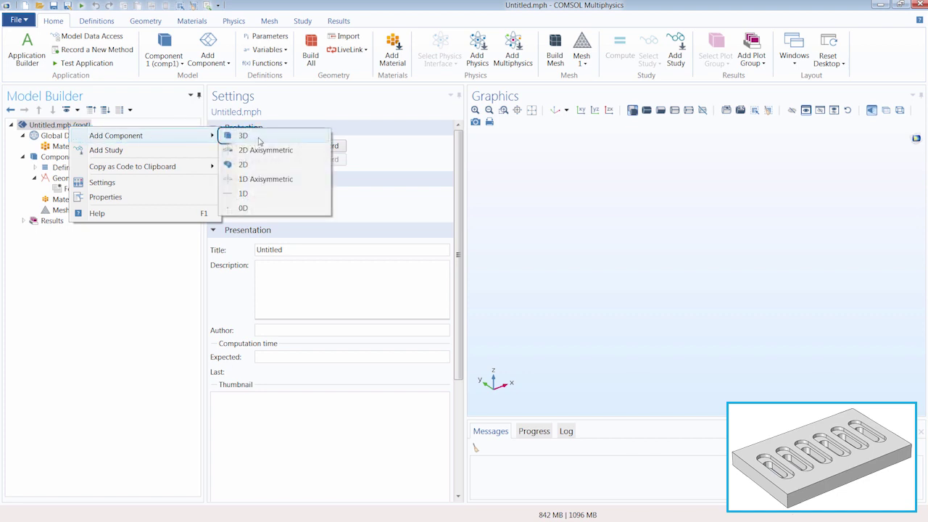
left_click(114, 225)
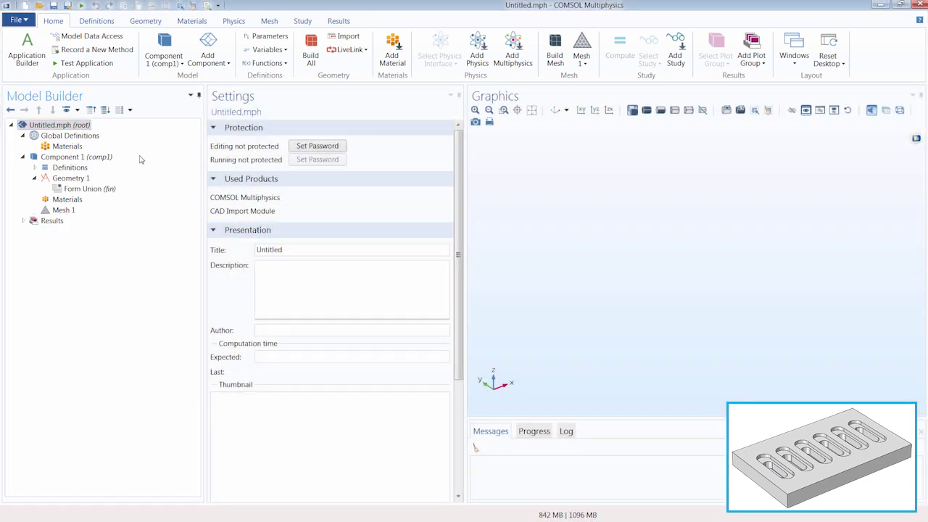
- Add a solid cylinder primitive with default dimensions to the 3D geometry and build it
left_click(152, 26)
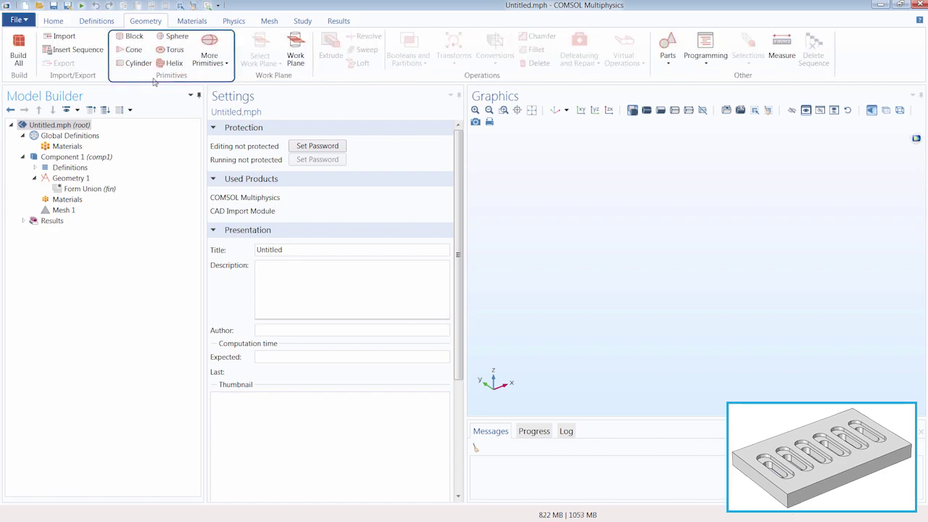
left_click(210, 60)
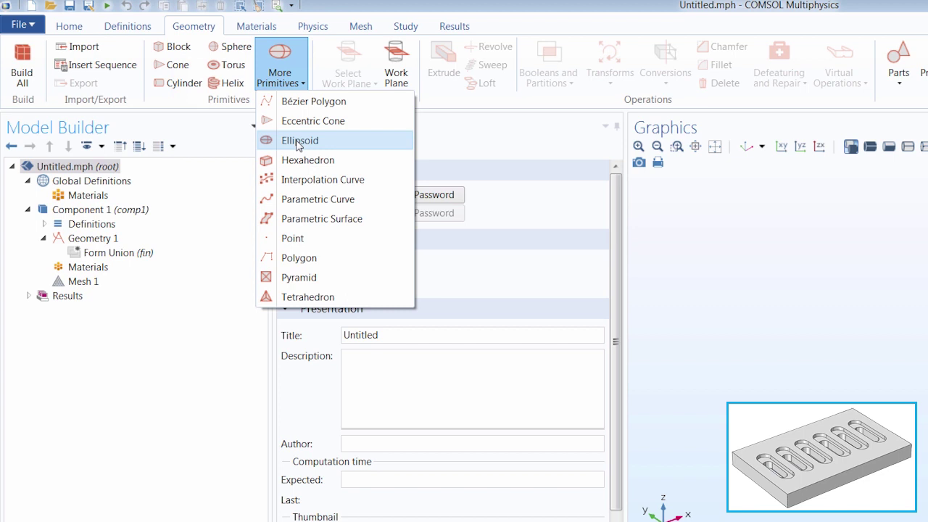
left_click(187, 102)
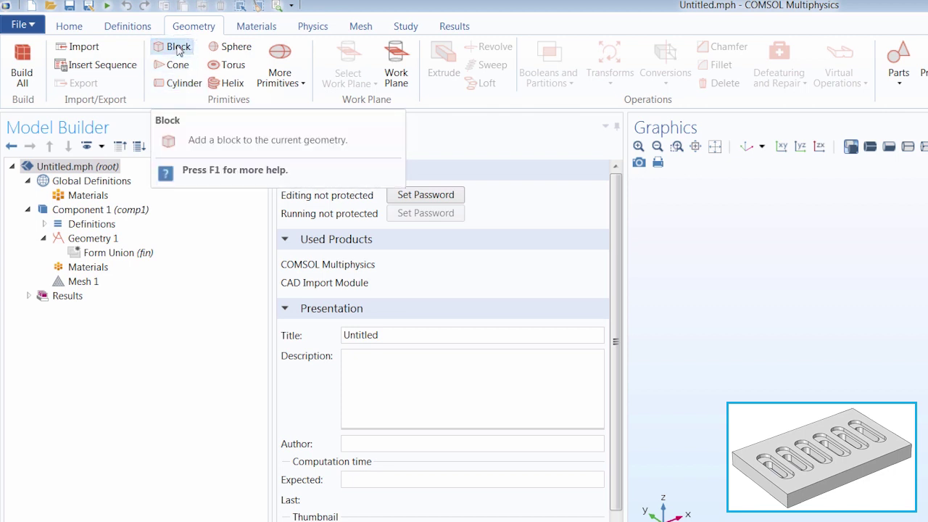
left_click(178, 85)
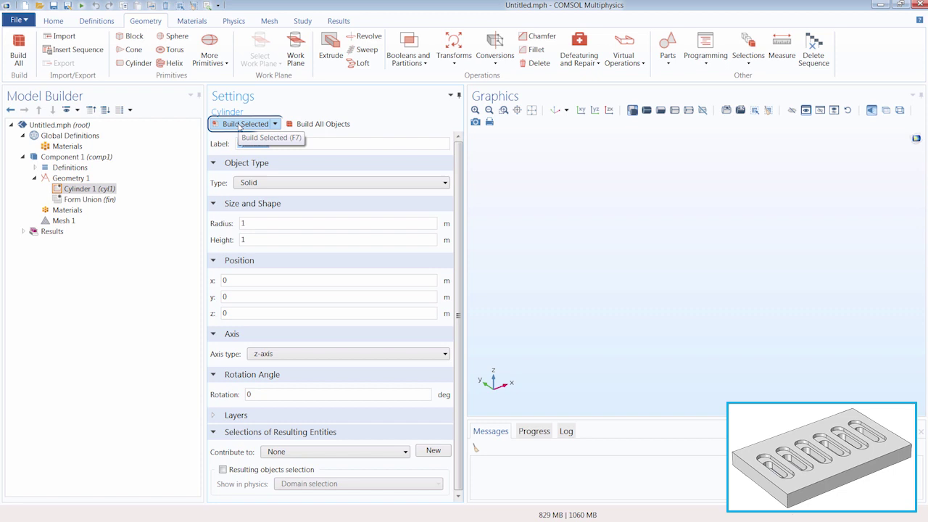
left_click(241, 125)
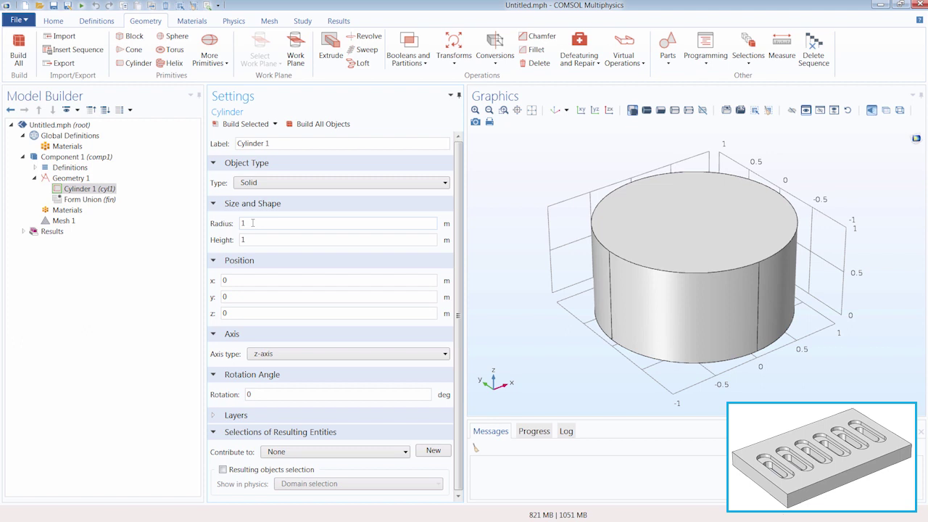
- Define a global parameter named rad1 with the expression 1.3[cm]
left_click(59, 21)
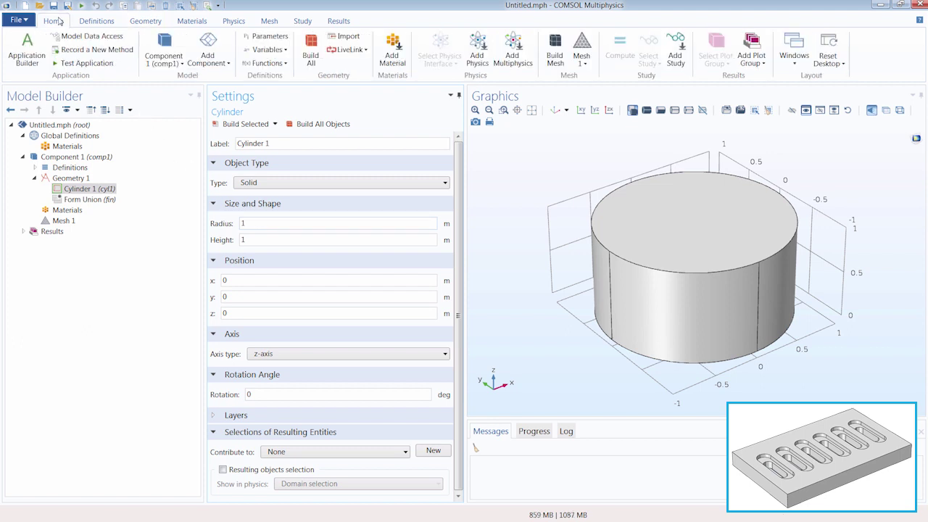
left_click(263, 36)
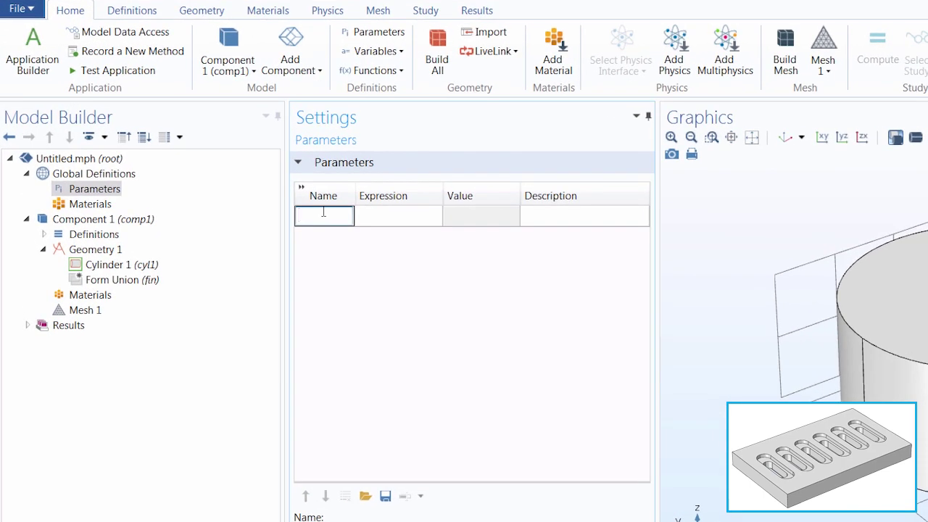
left_click(324, 212)
type("rad1")
key("Tab")
type("1.")
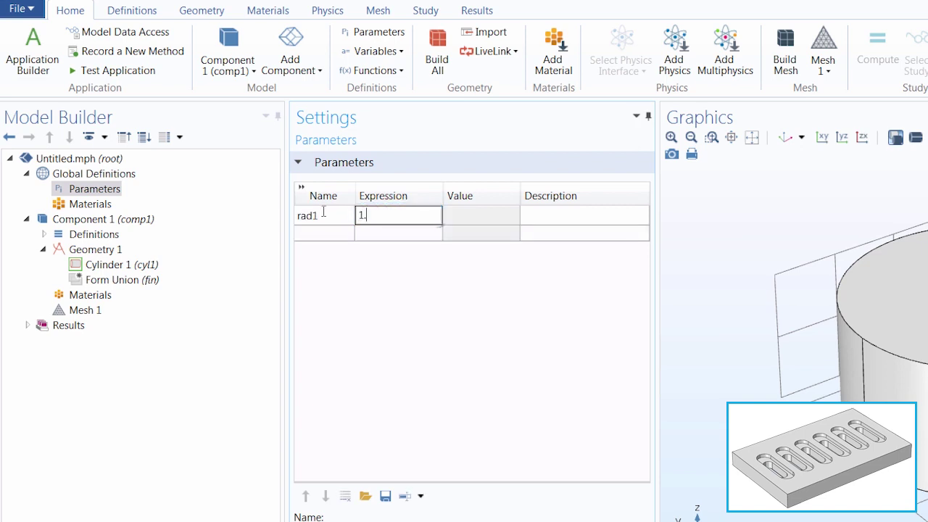
type("3[cm]")
key("Return")
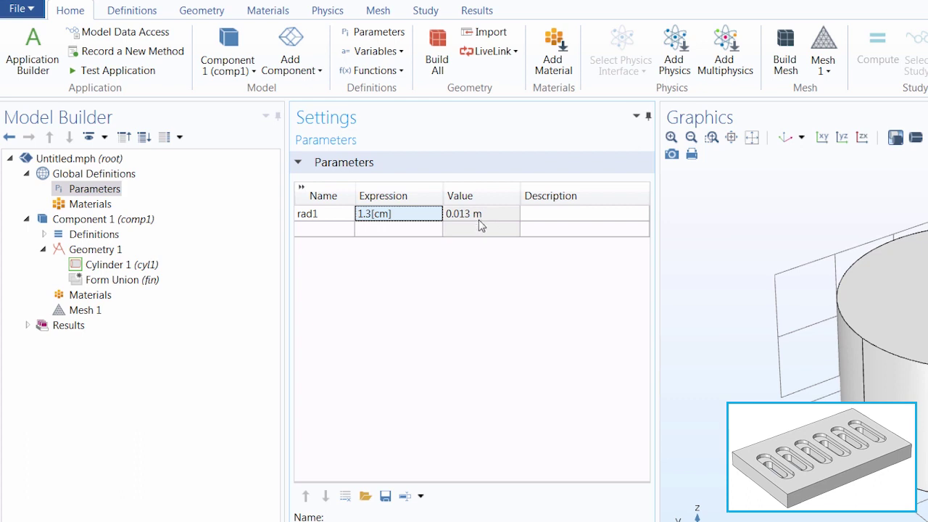
- Set the cylinder's radius to the parameter rad1 and rebuild the cylinder
left_click(142, 268)
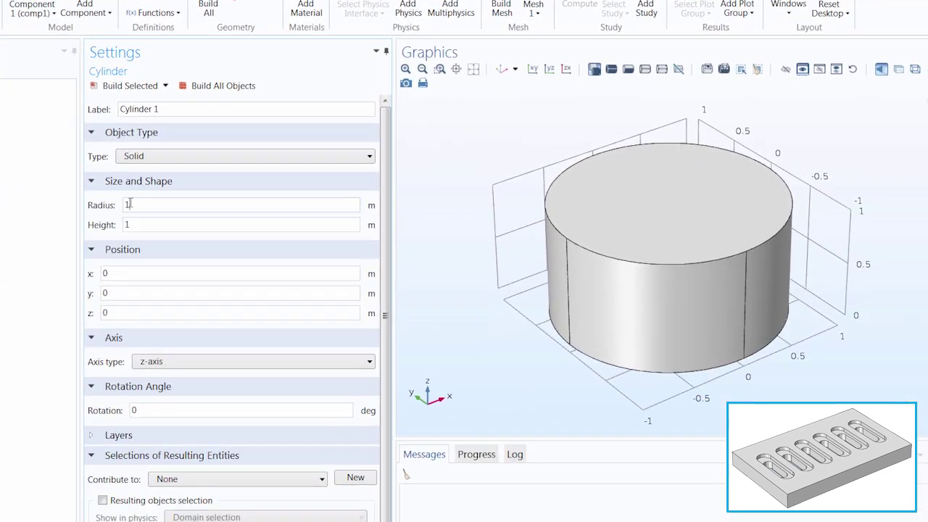
double_click(129, 204)
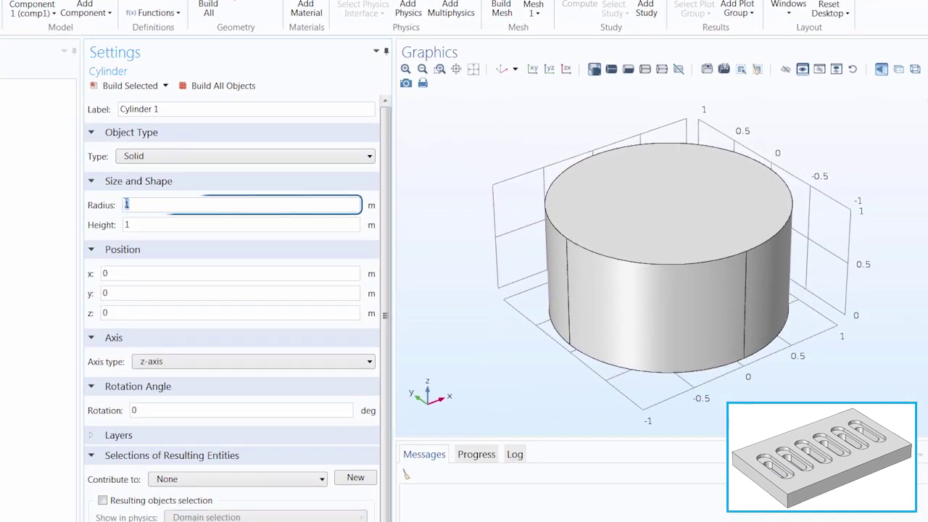
type("rad1")
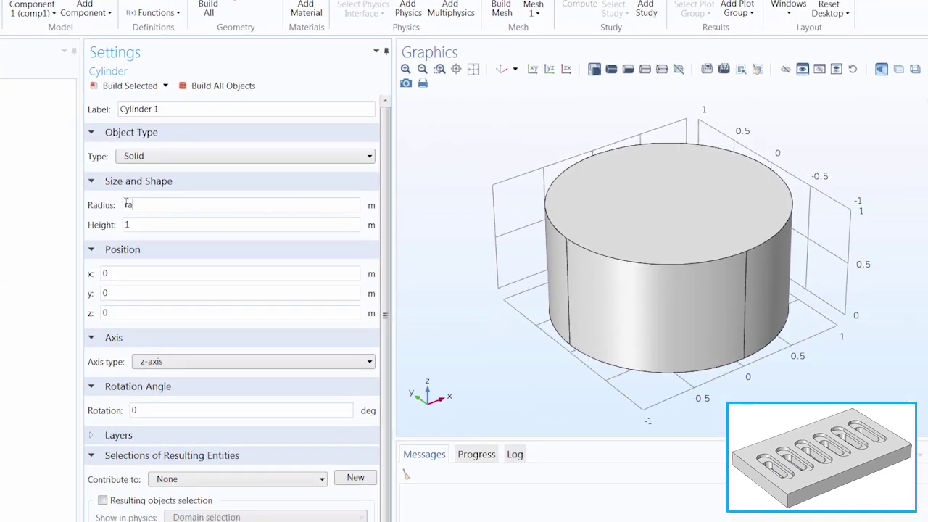
left_click(131, 86)
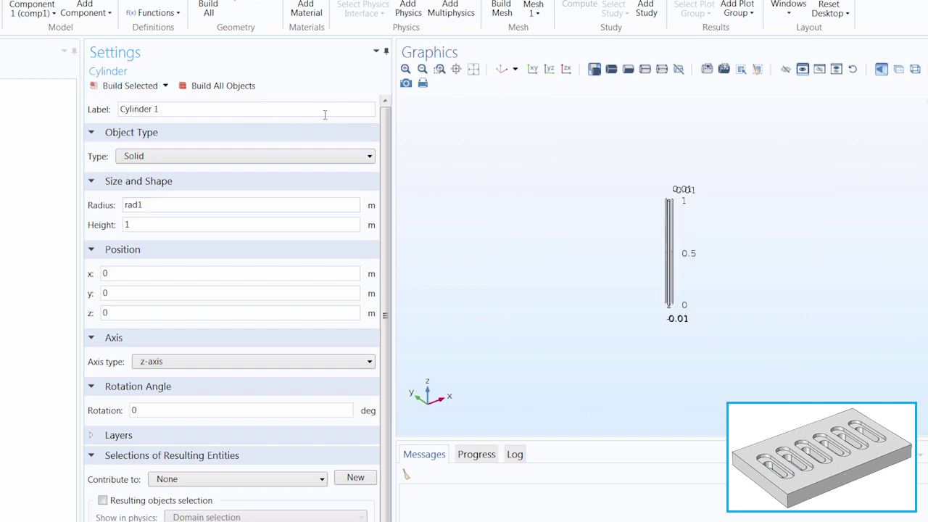
left_click(474, 70)
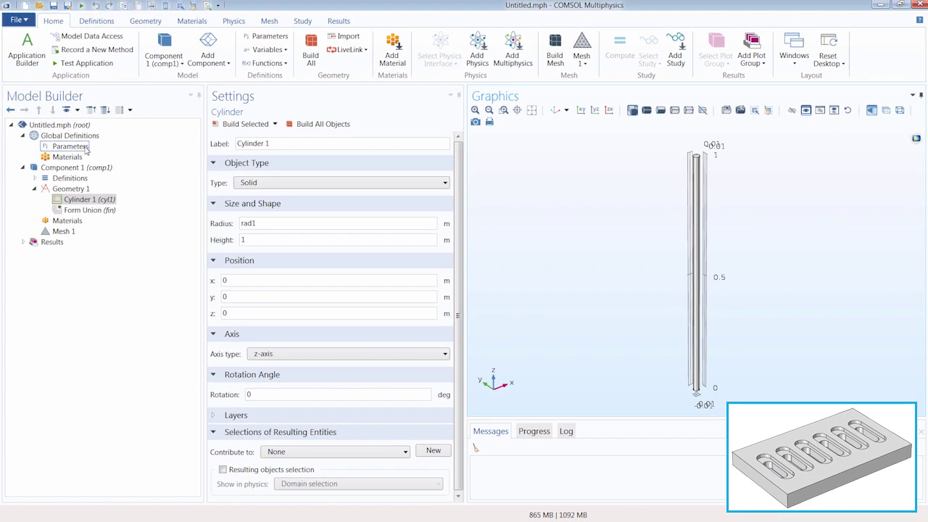
- Add a second global parameter named h1 with the expression 4[cm]
left_click(85, 148)
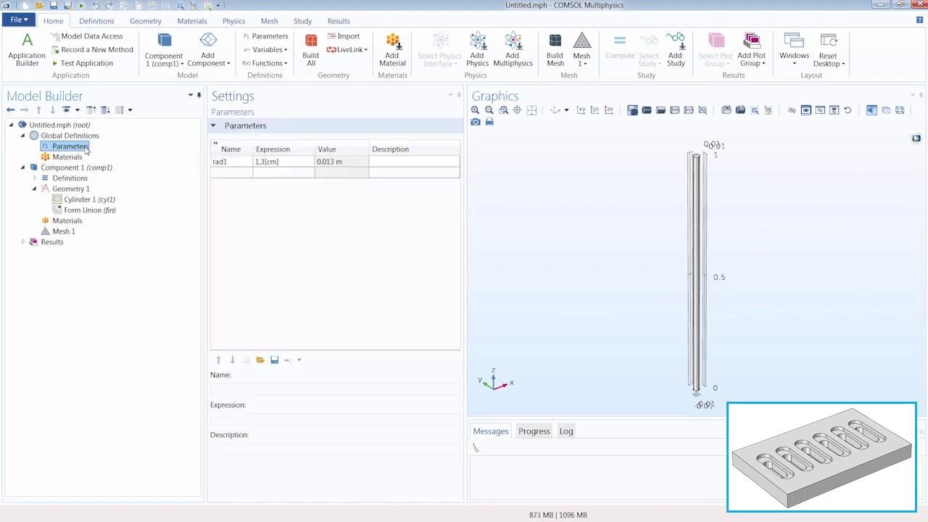
left_click(214, 172)
left_click(222, 175)
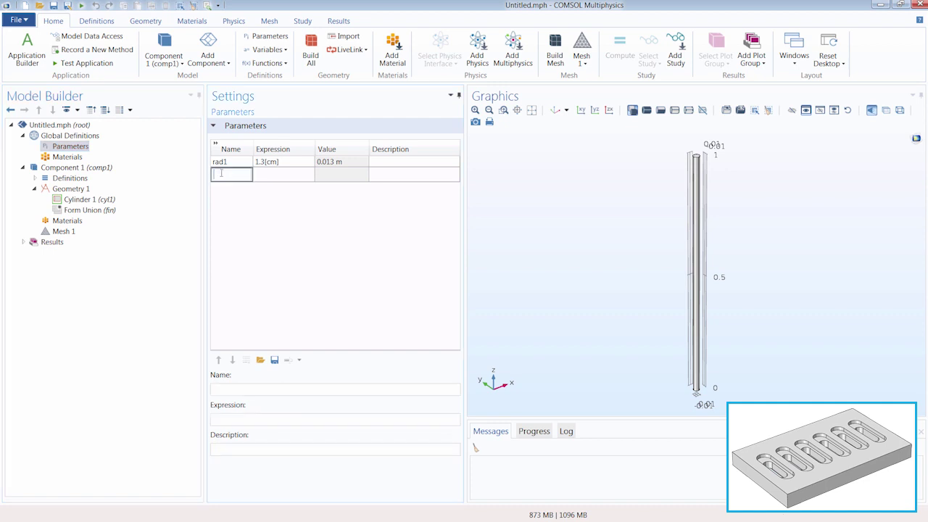
type("h1")
key("Tab")
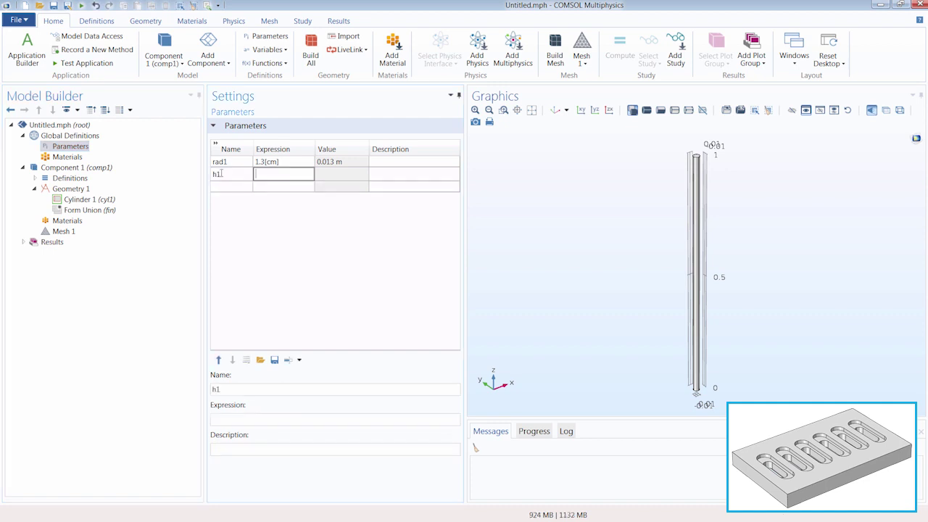
type("4[cm]")
key("Return")
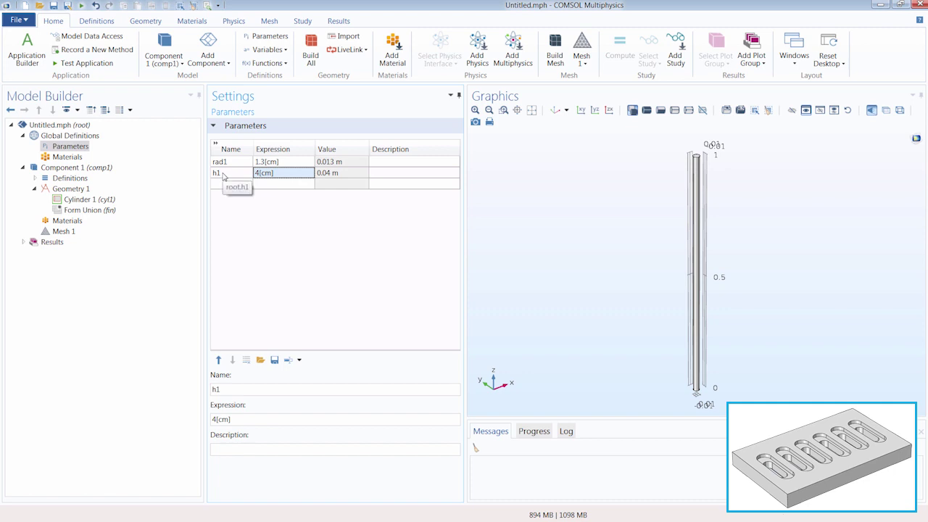
- Set the cylinder's height to the parameter h1 and rebuild it, fitting the whole cylinder in view
left_click(101, 201)
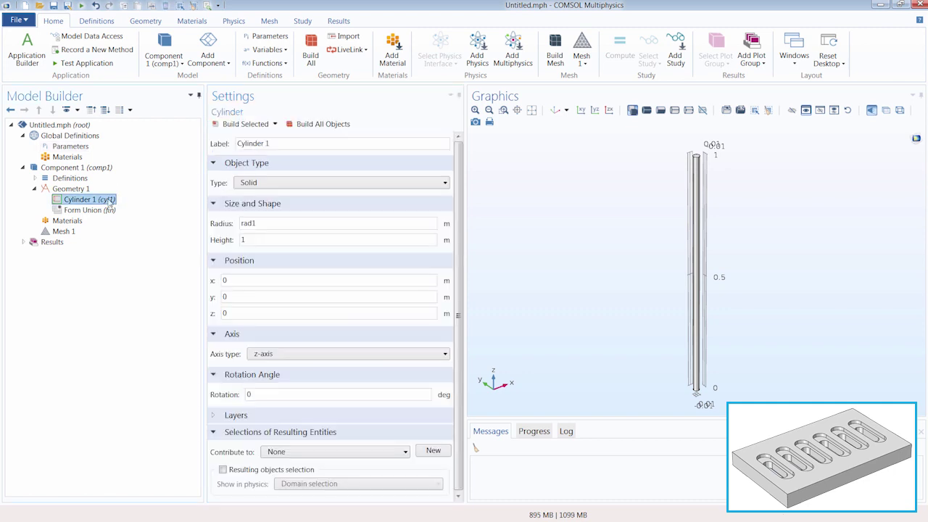
double_click(240, 241)
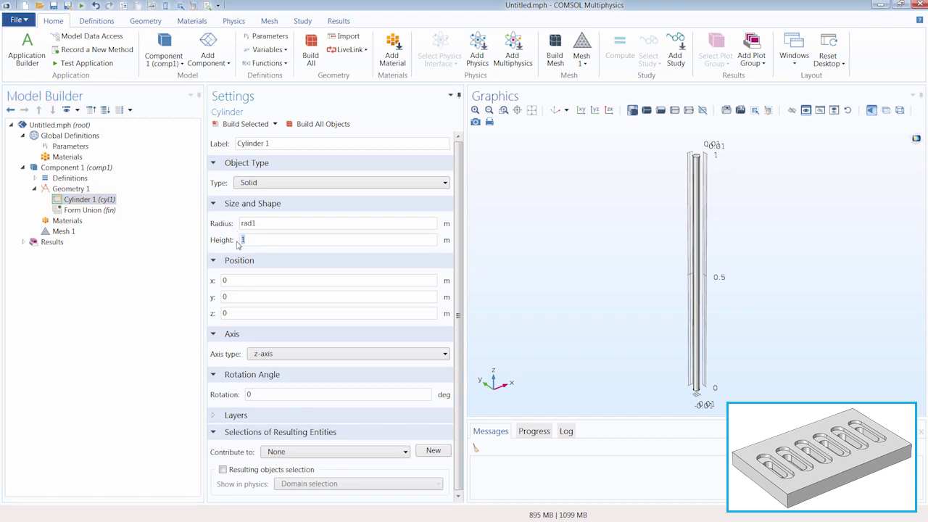
type("h")
left_click(245, 124)
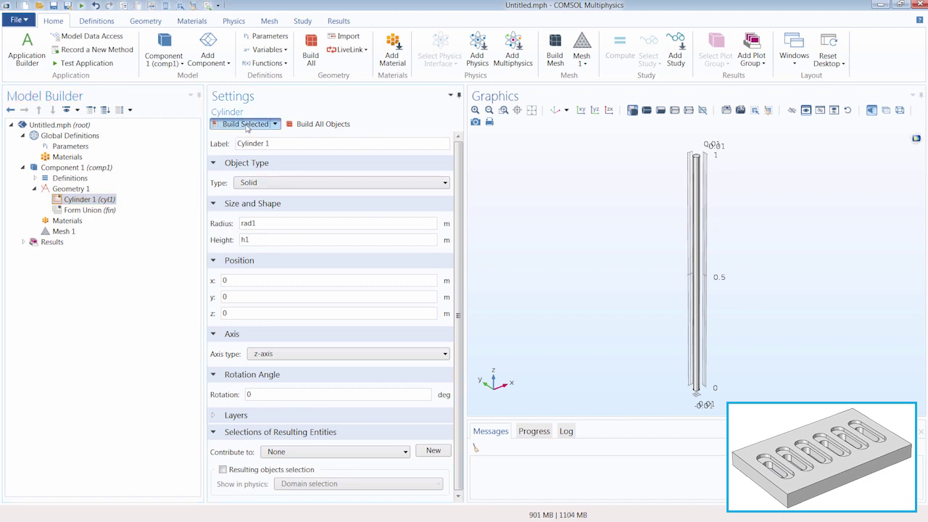
left_click(532, 110)
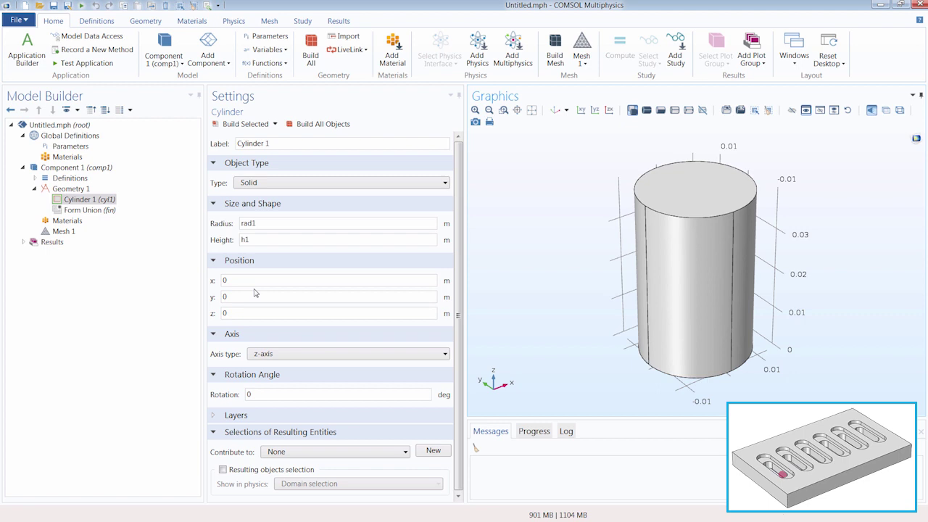
- Add a global parameter named x0 with the expression 0
left_click(79, 147)
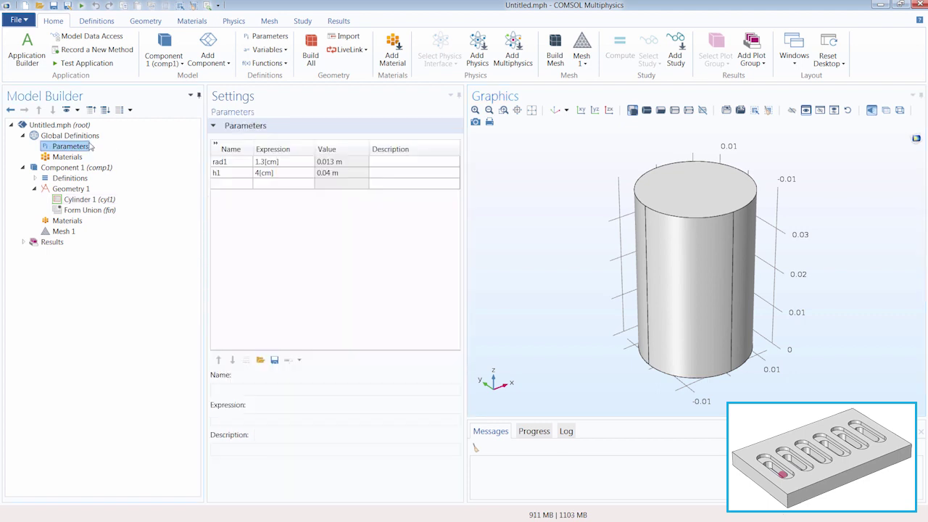
left_click(218, 185)
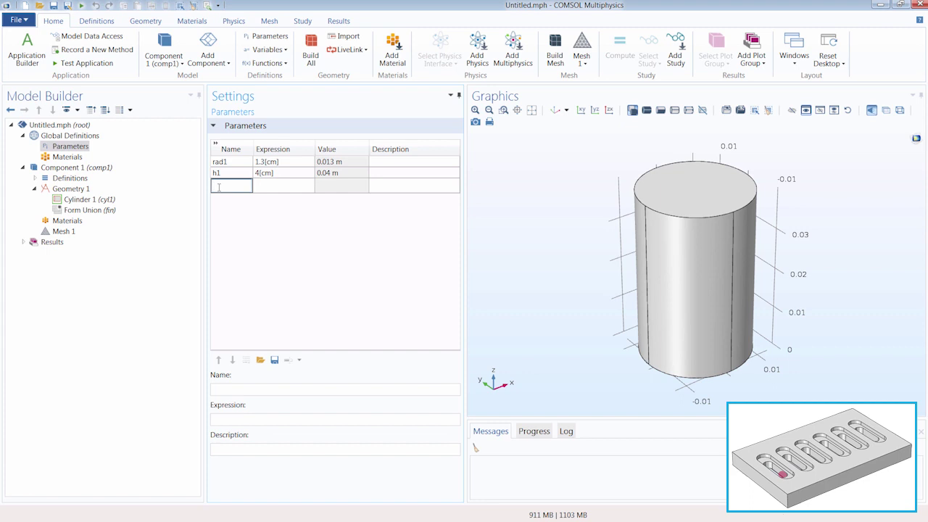
type("x0")
key("Tab")
type("0")
key("Tab")
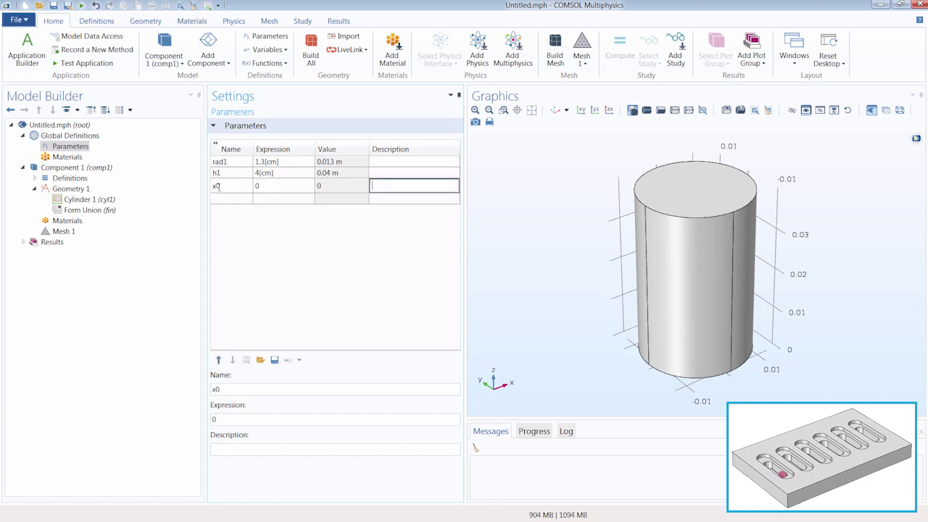
- Add a global parameter named y0 with the expression 0
key("Tab")
type("y0")
key("Tab")
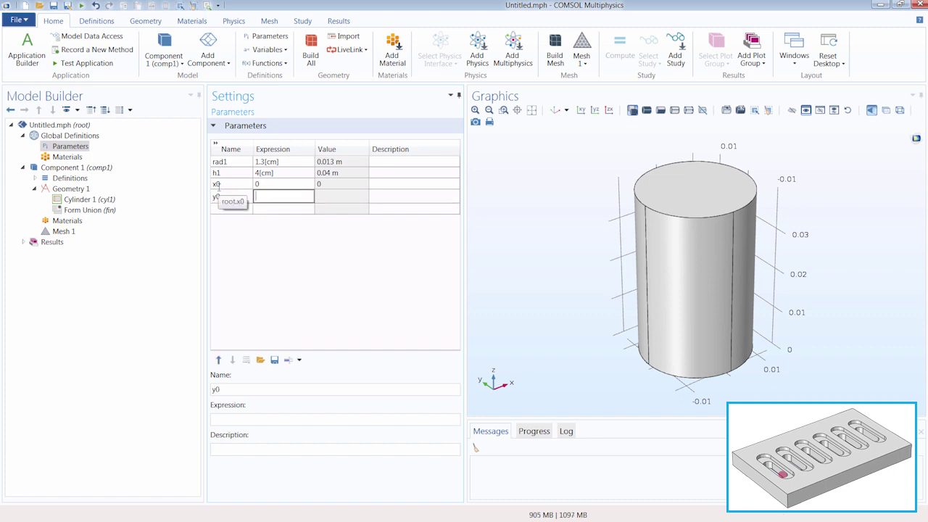
type("0")
key("Tab")
- Add a global parameter named z0 with the expression 0
key("Tab")
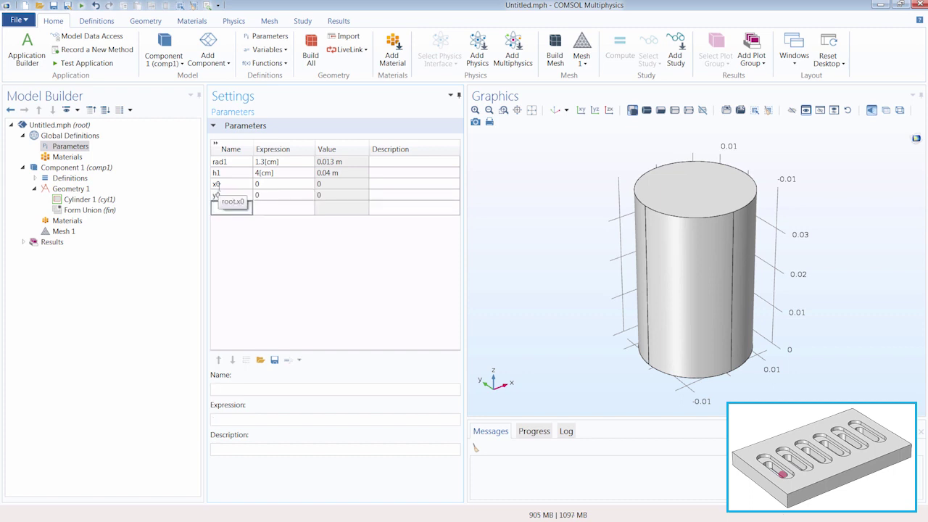
type("z0")
key("Tab")
type("0")
key("Tab")
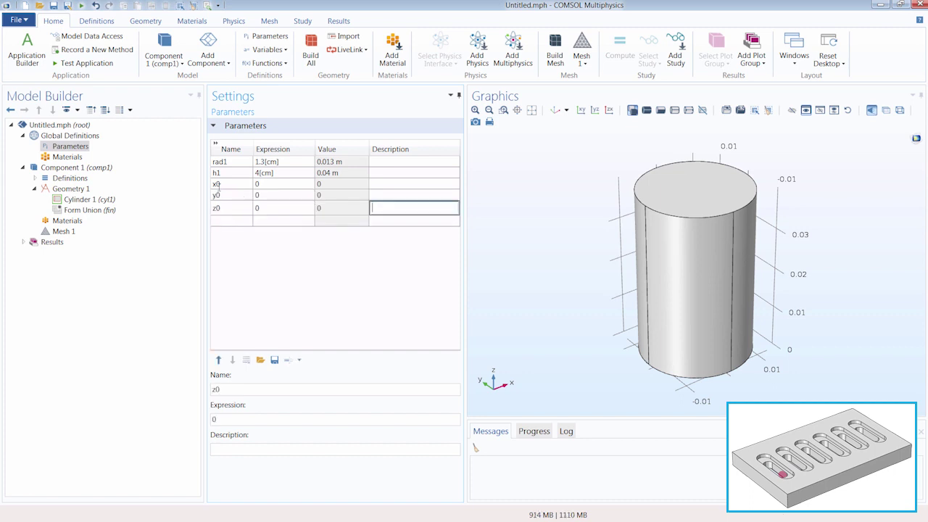
- Set the cylinder's x, y and z position to the parameters x0, y0 and z0
left_click(88, 200)
double_click(225, 280)
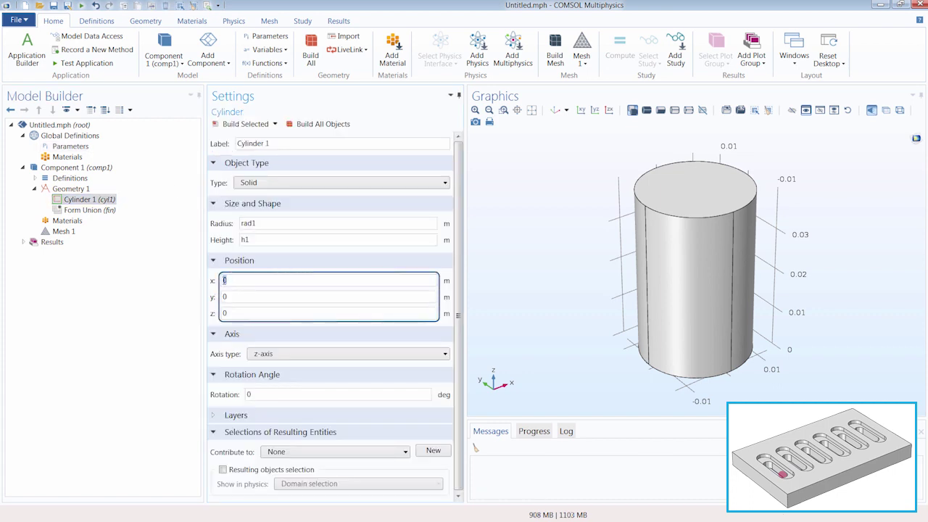
type("x0")
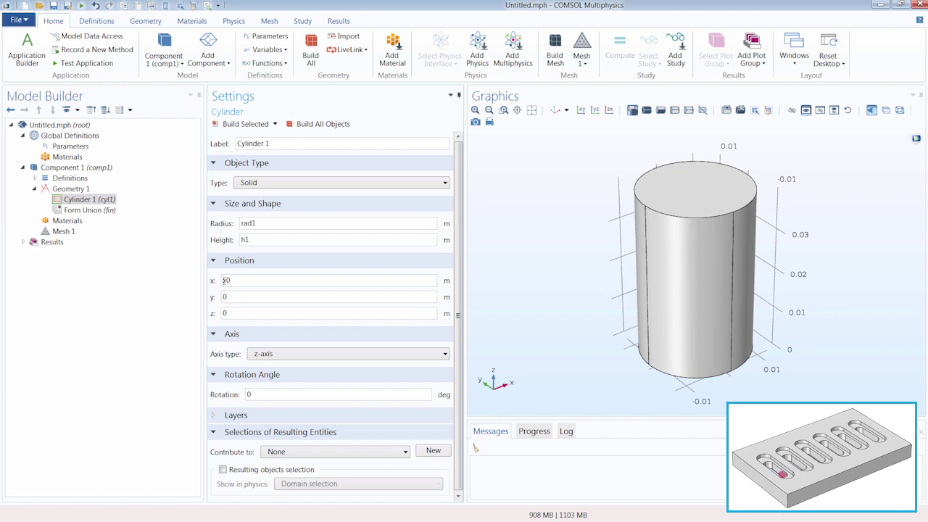
key("Tab")
type("y0")
key("Tab")
left_click(199, 282)
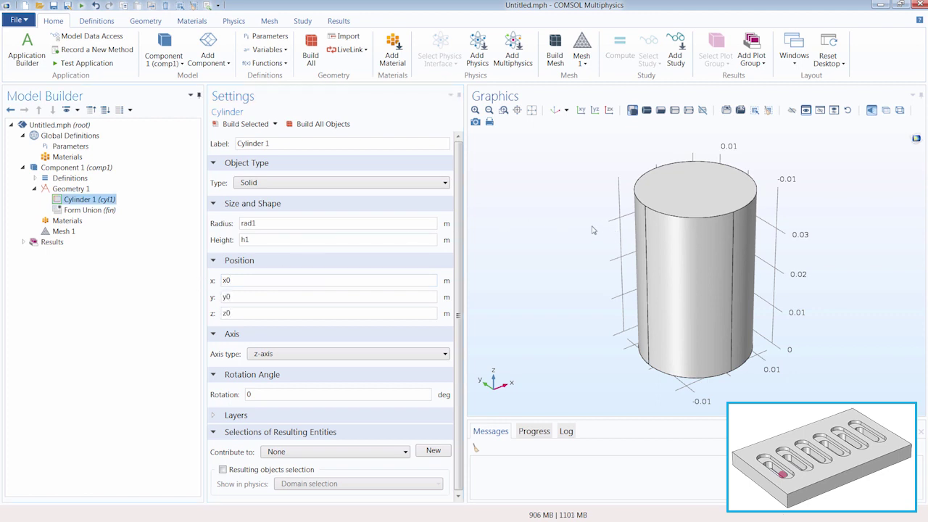
- Add a Move operation with the cylinder as its input and keep the input object
scroll(583, 202, "down", 2)
right_click_drag(549, 196, 601, 228)
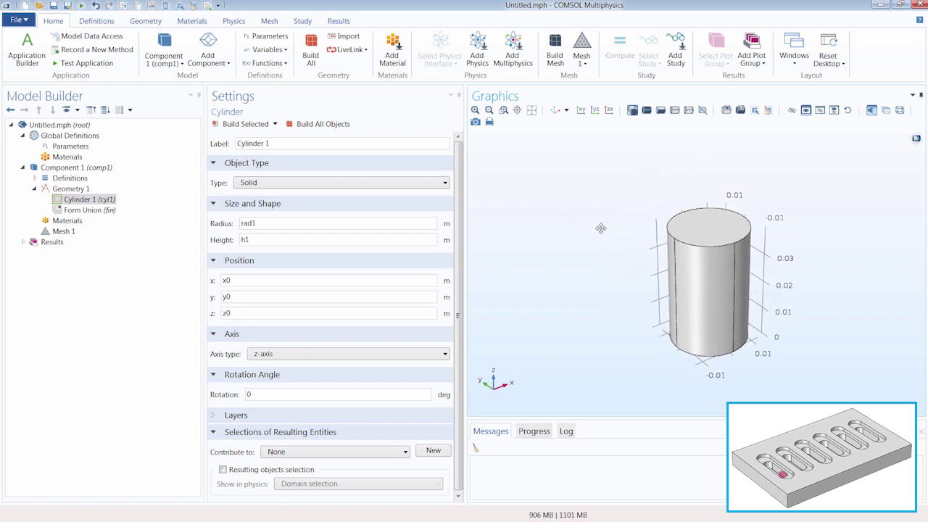
left_click(151, 23)
left_click(454, 49)
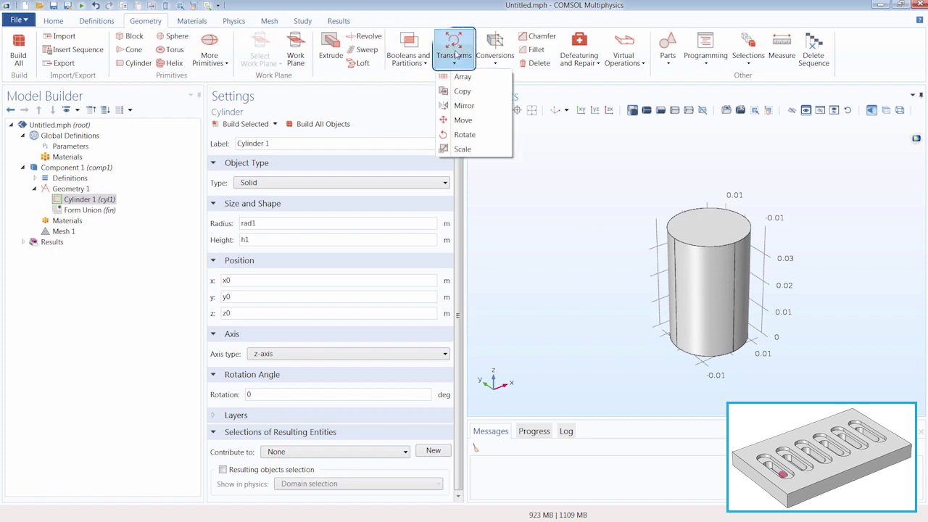
left_click(464, 120)
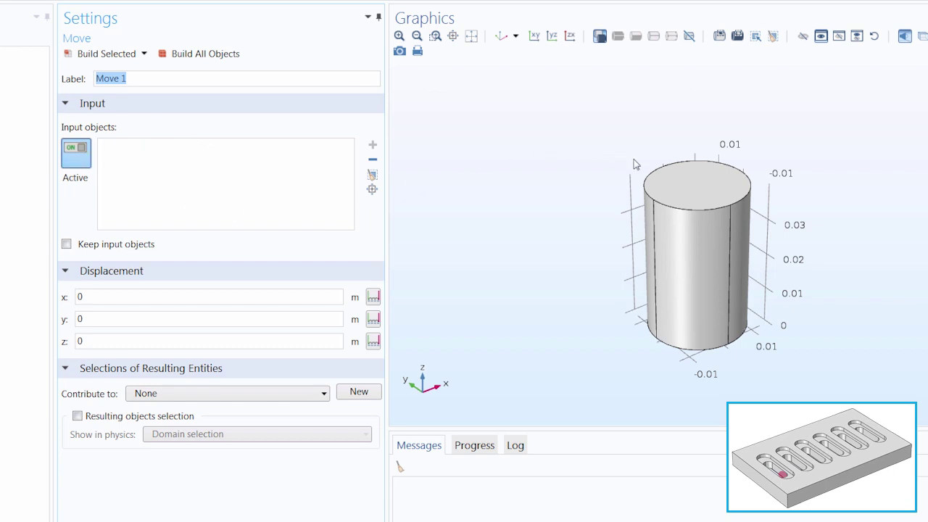
left_click(674, 196)
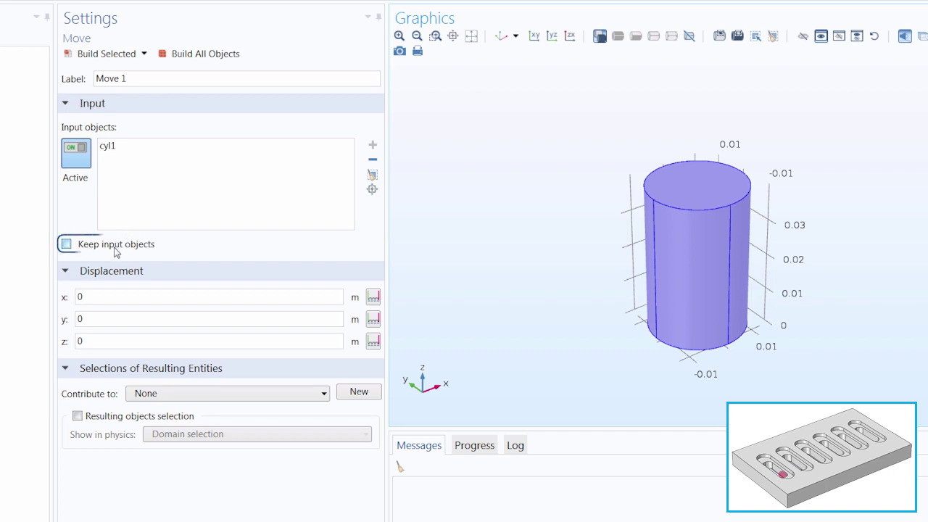
left_click(67, 245)
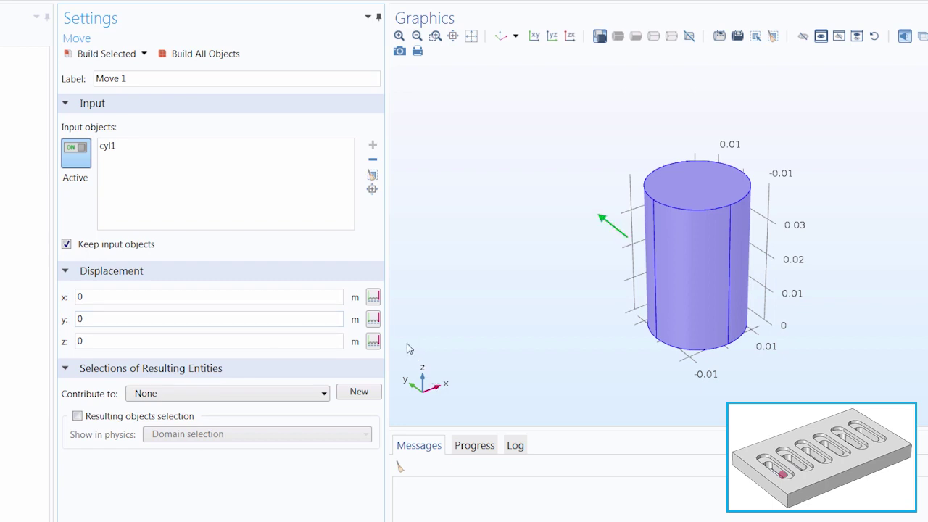
left_click(90, 320)
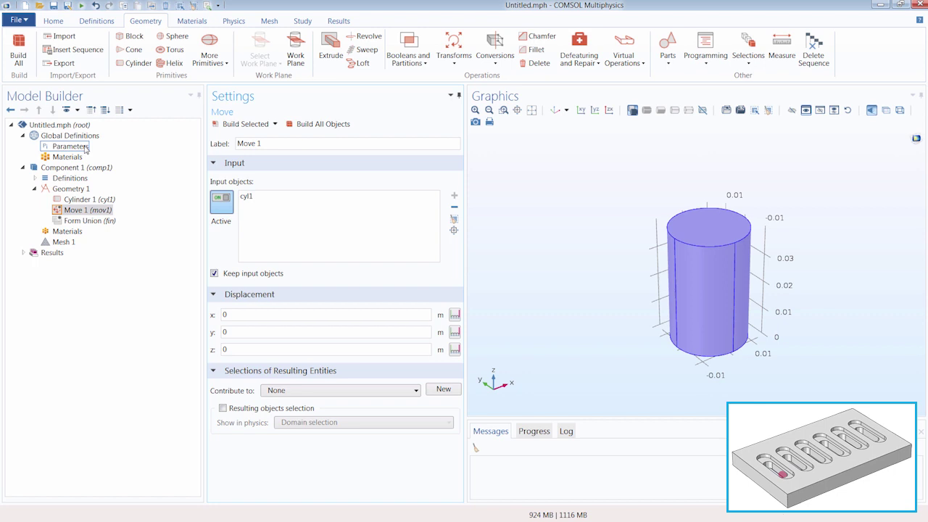
- Add a global parameter named L1 with the expression 6.5[cm]
left_click(70, 147)
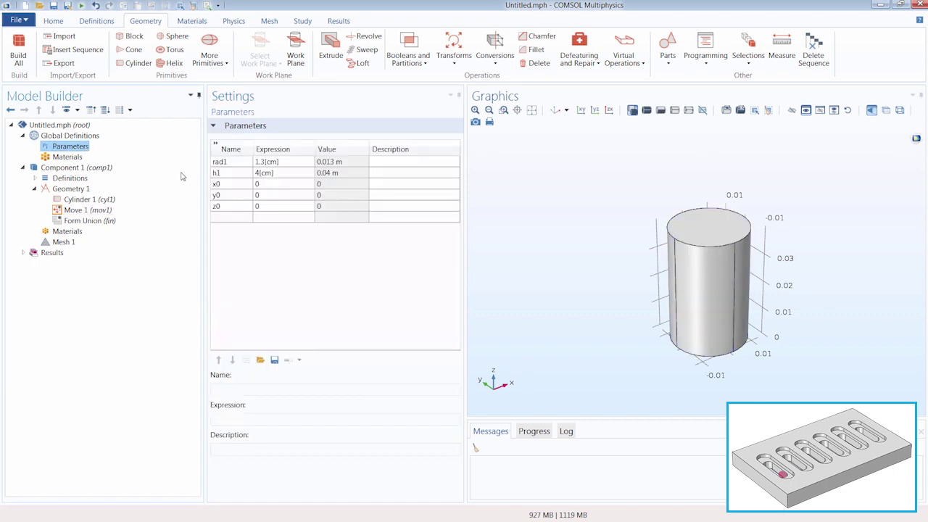
left_click(221, 219)
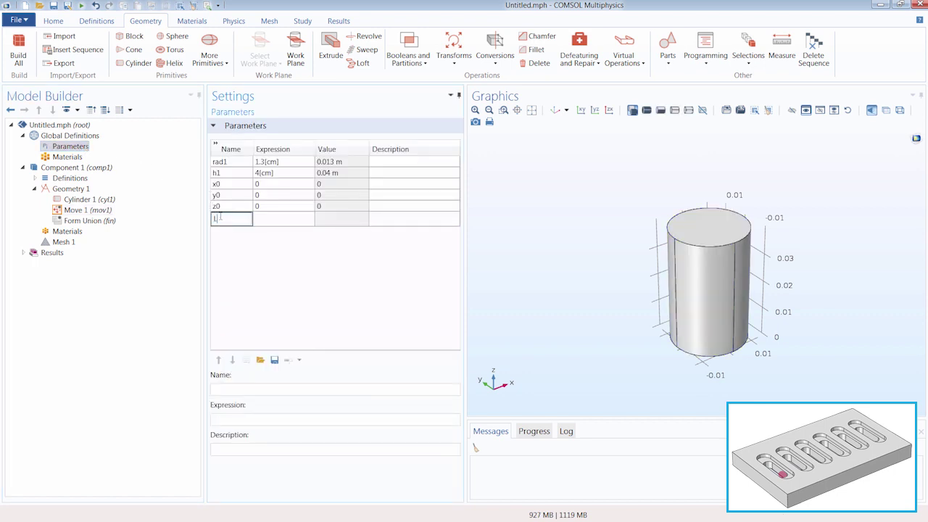
key("Tab")
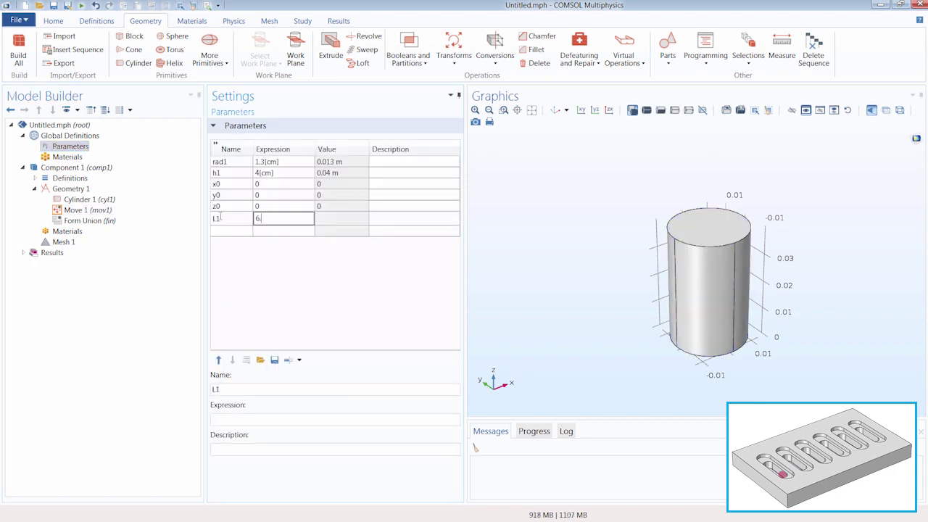
type("6.5[cm]")
key("Return")
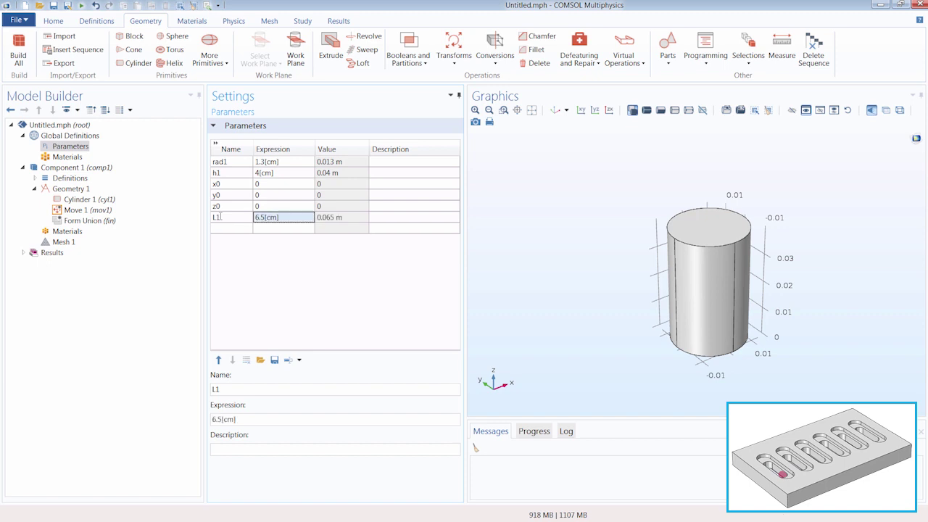
- Set the Move operation's y displacement to L1 and build the second cylinder
left_click(103, 212)
double_click(217, 332)
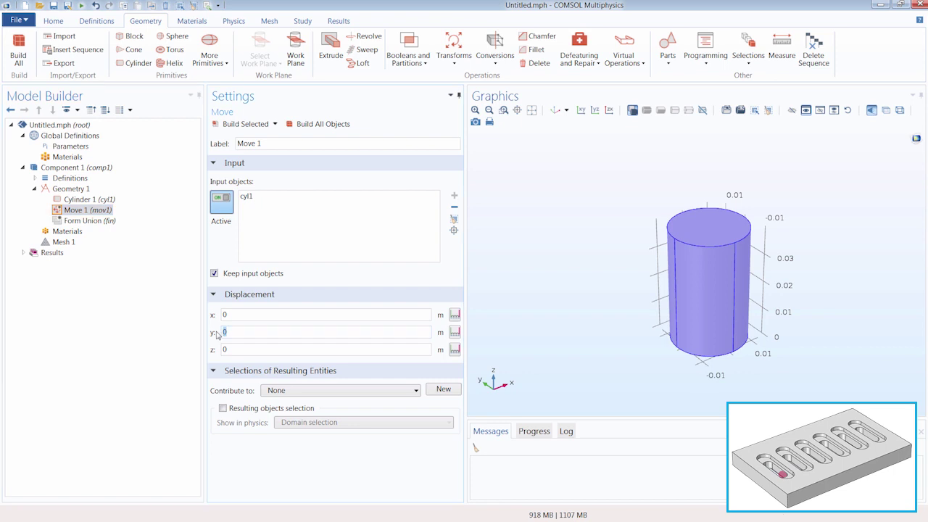
type("L1")
left_click(244, 125)
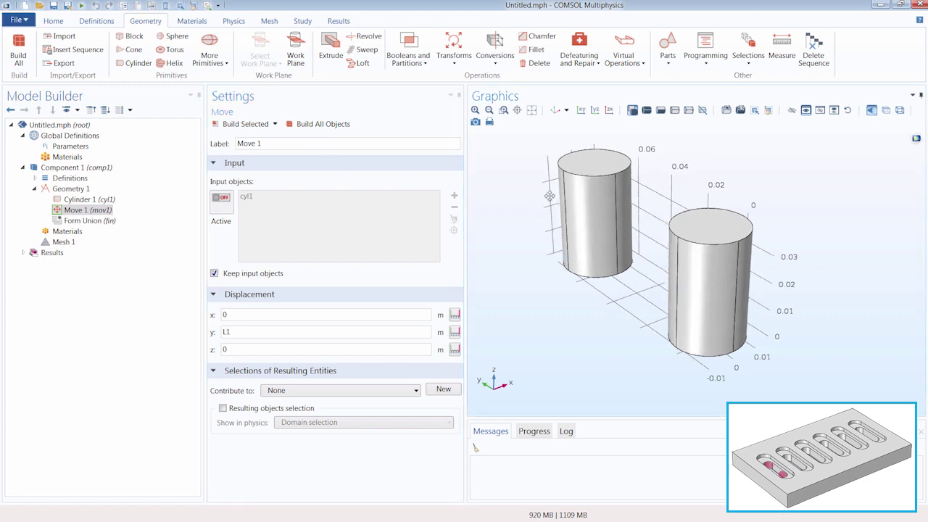
- Add a block with its default size, build it and turn on transparency in the graphics view
mouse_move(549, 196)
left_mouse_down()
mouse_move(578, 175)
mouse_move(554, 201)
left_mouse_up()
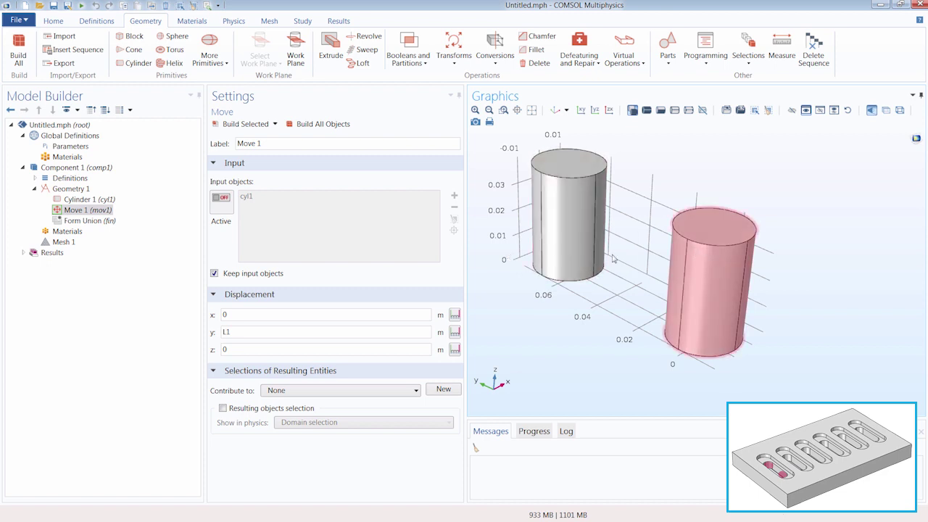
left_click(131, 40)
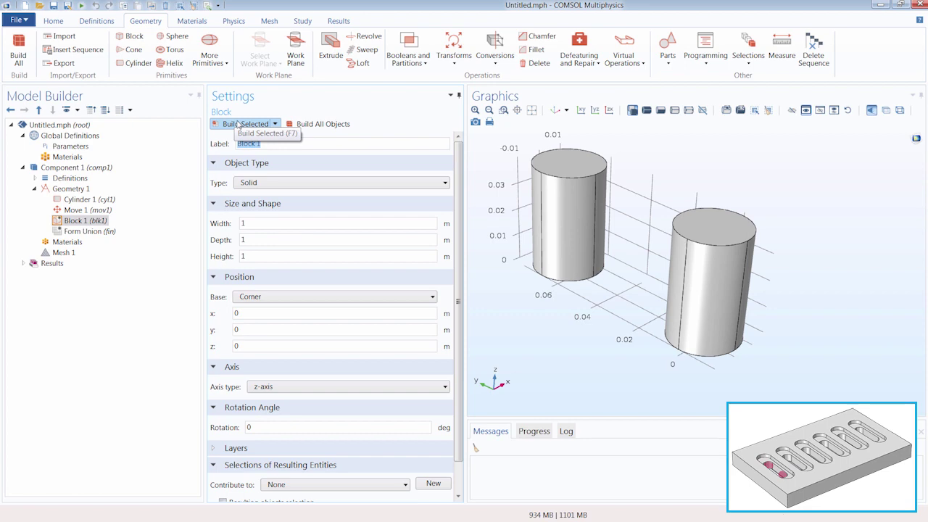
left_click(238, 125)
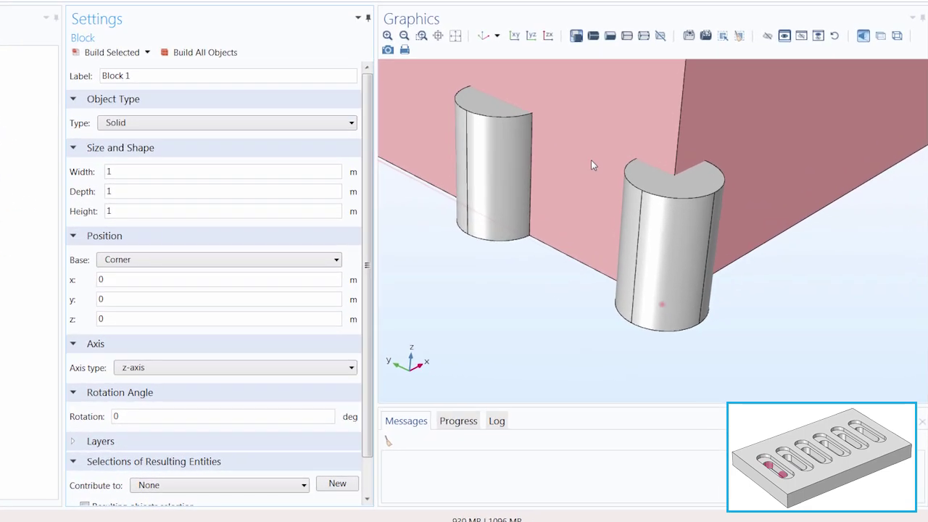
left_click(880, 36)
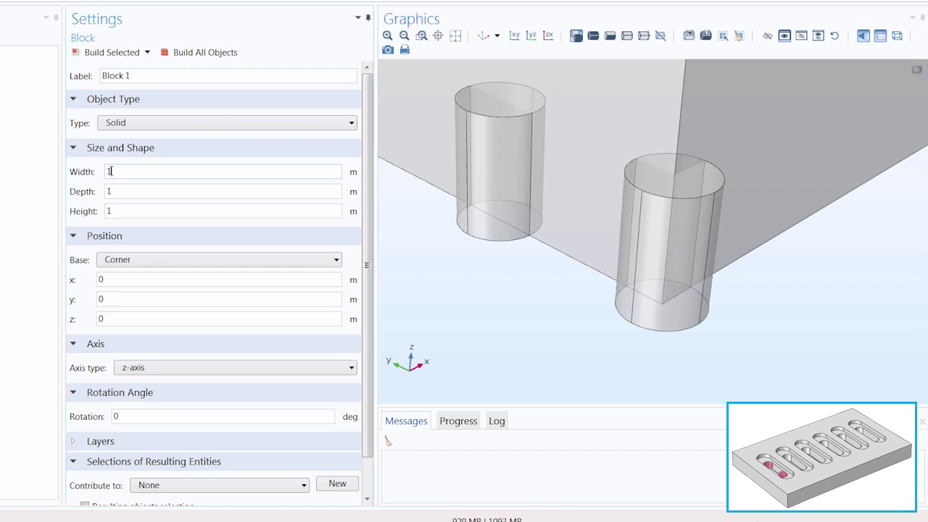
- Set the block's width to 2*rad1 and rebuild it
double_click(109, 171)
type("2*rad1")
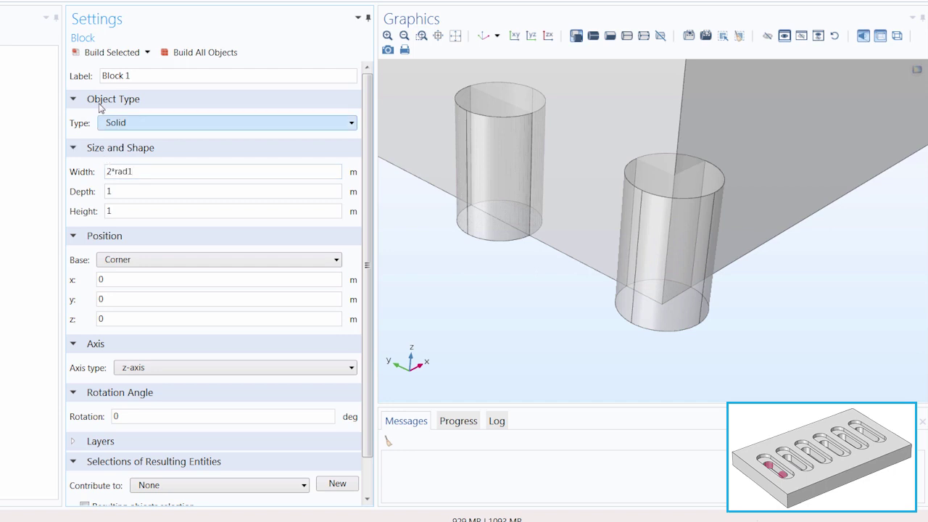
left_click(107, 55)
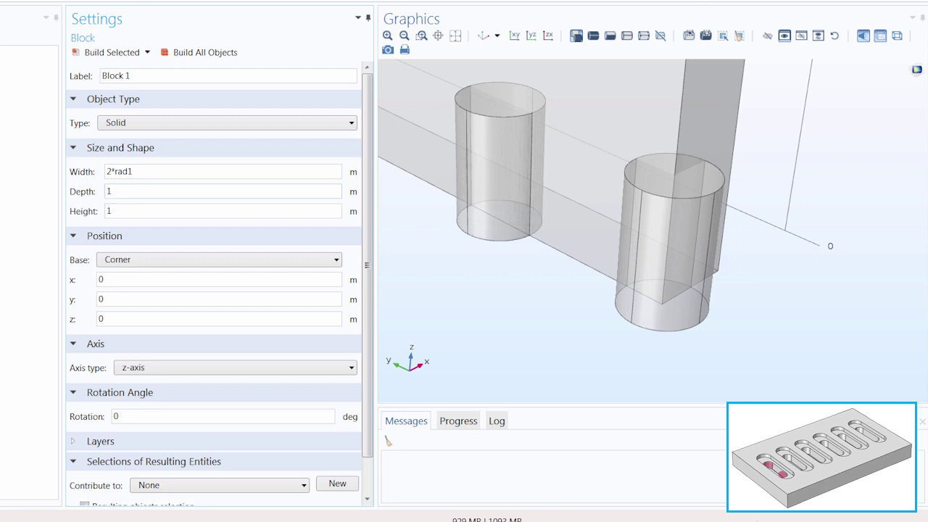
- Set the block's depth to the parameter L1 and rebuild it
double_click(107, 190)
key("BackSpace")
type("L1")
left_click(107, 52)
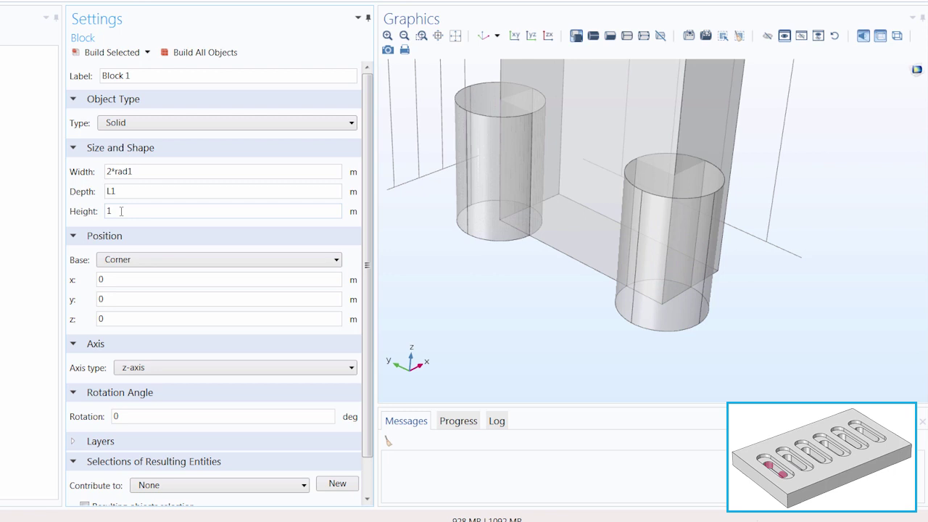
- Set the block's height to the parameter h1 and rebuild it
double_click(108, 211)
type("h1")
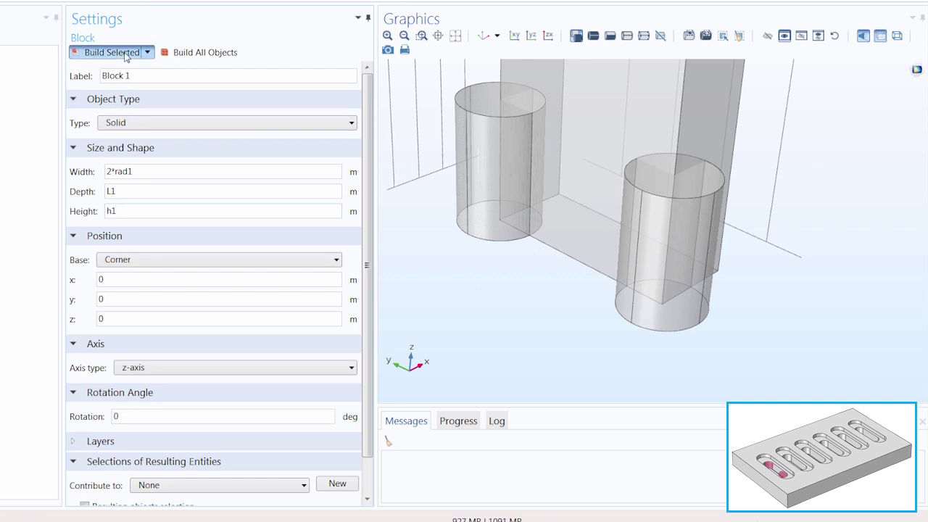
left_click(125, 52)
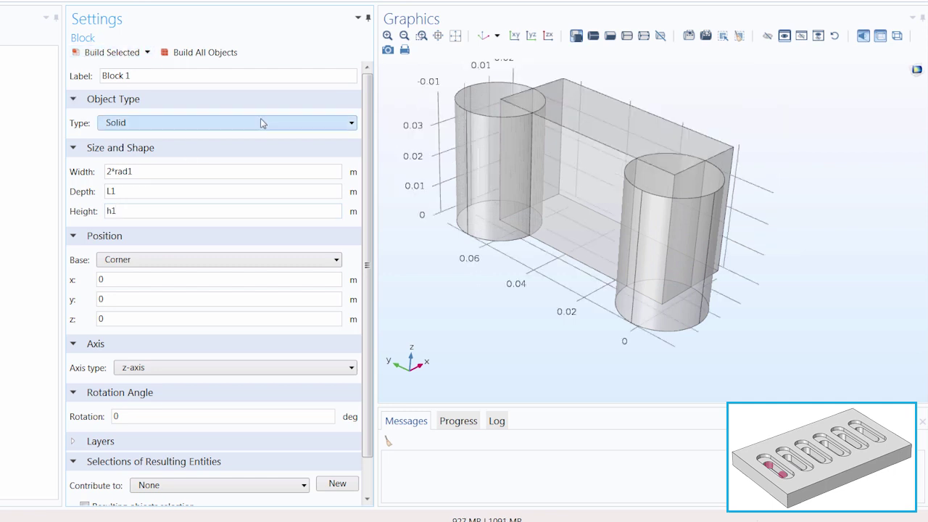
- Set the block's x position to -rad1 and rebuild it so it spans the two cylinders
left_click(513, 43)
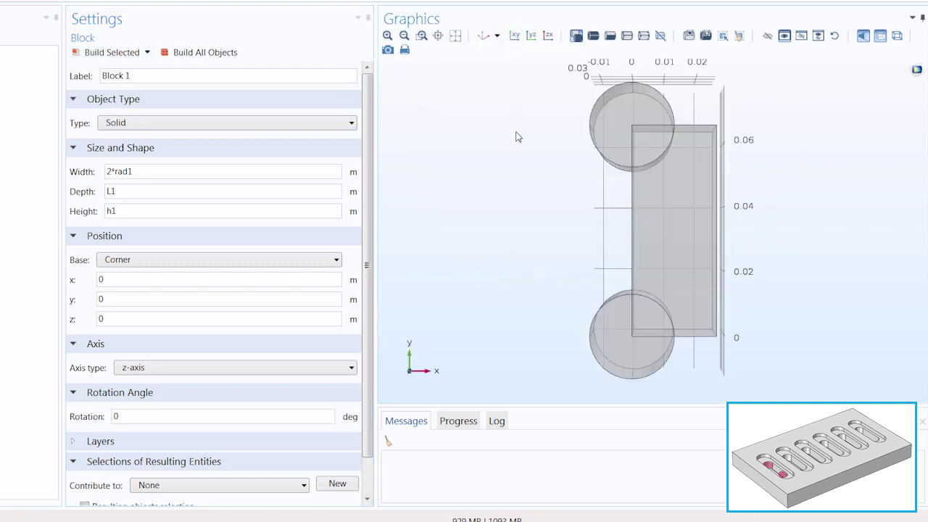
mouse_move(517, 136)
left_mouse_down()
mouse_move(530, 141)
mouse_move(519, 136)
left_mouse_up()
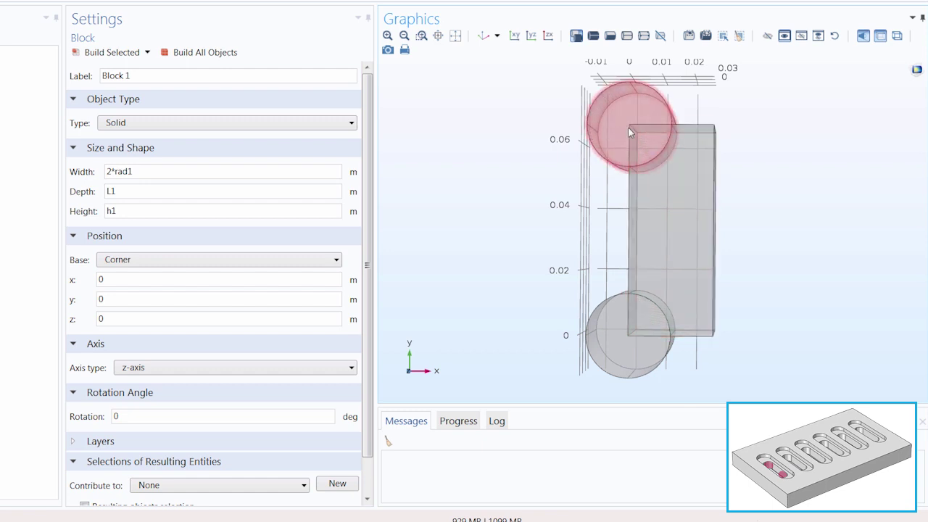
double_click(97, 277)
type("ra")
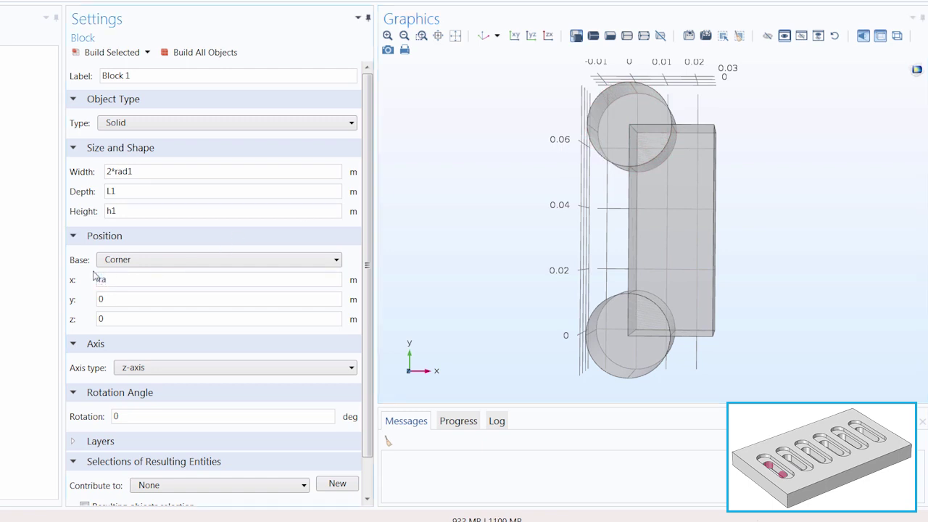
type("-rad1")
left_click(110, 56)
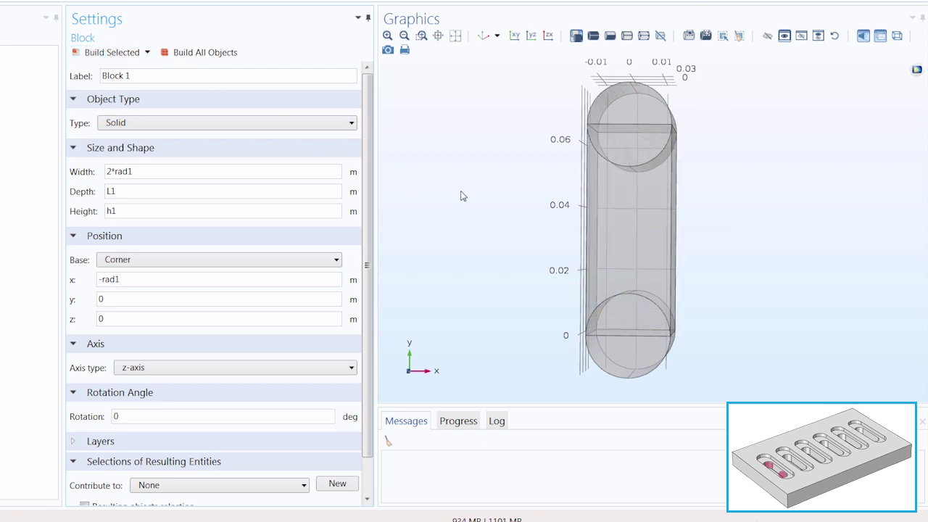
left_click_drag(460, 168, 482, 135)
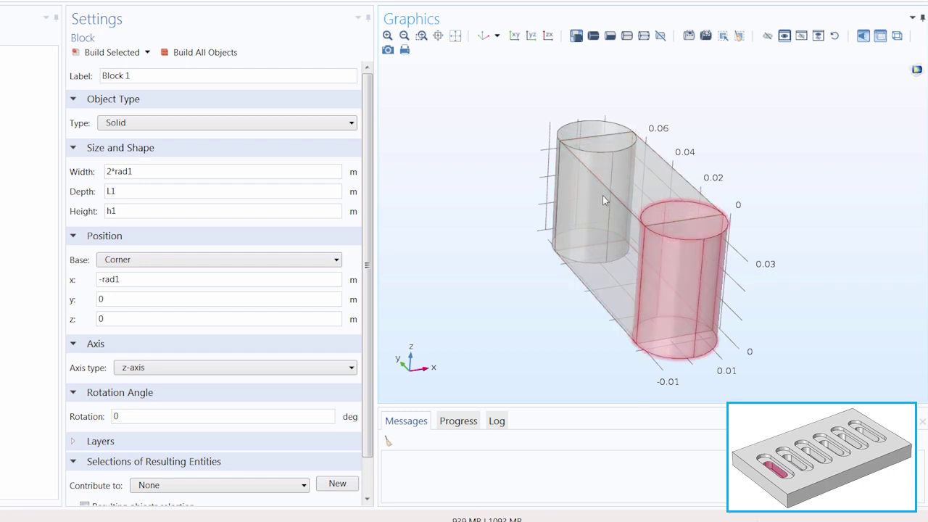
- Parameterize the block's corner position as x0-rad1, y0 and z0
left_click(99, 280)
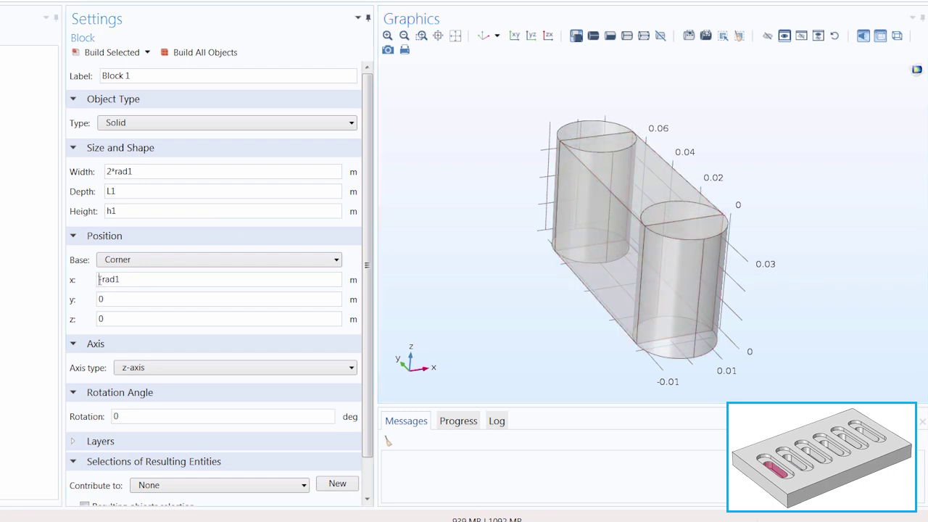
type("x0-")
double_click(107, 299)
type("y0")
key("Tab")
type("z0")
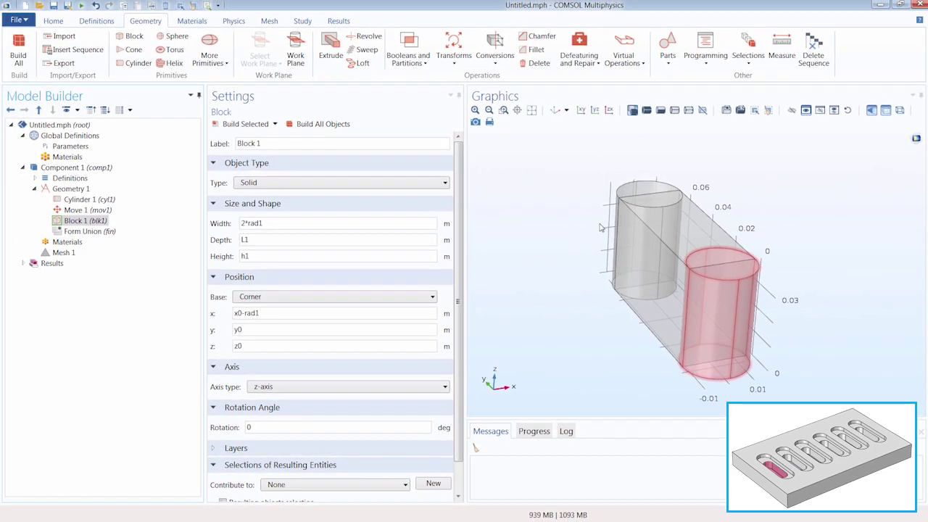
- Unite both cylinders and the block into one object without interior boundaries and build the union
left_click(407, 58)
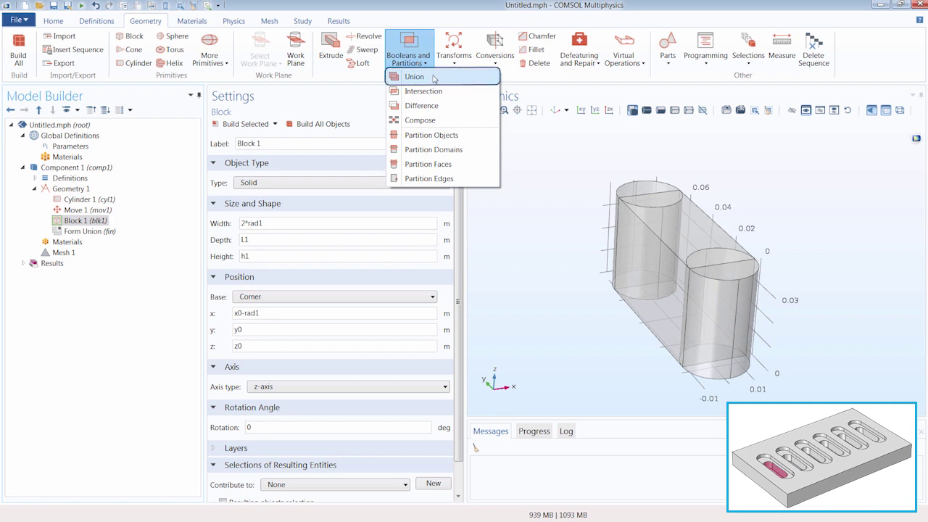
left_click(434, 77)
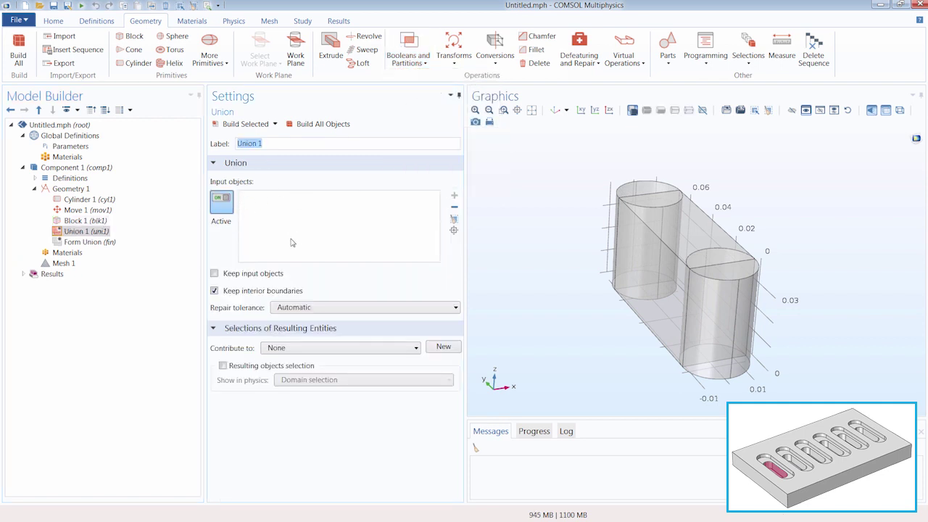
left_click(638, 192)
left_click(667, 223)
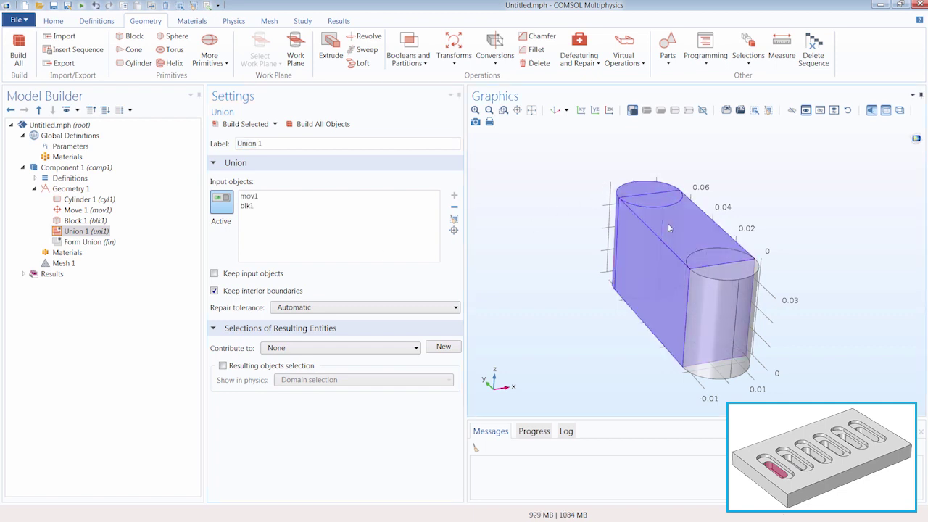
left_click(720, 287)
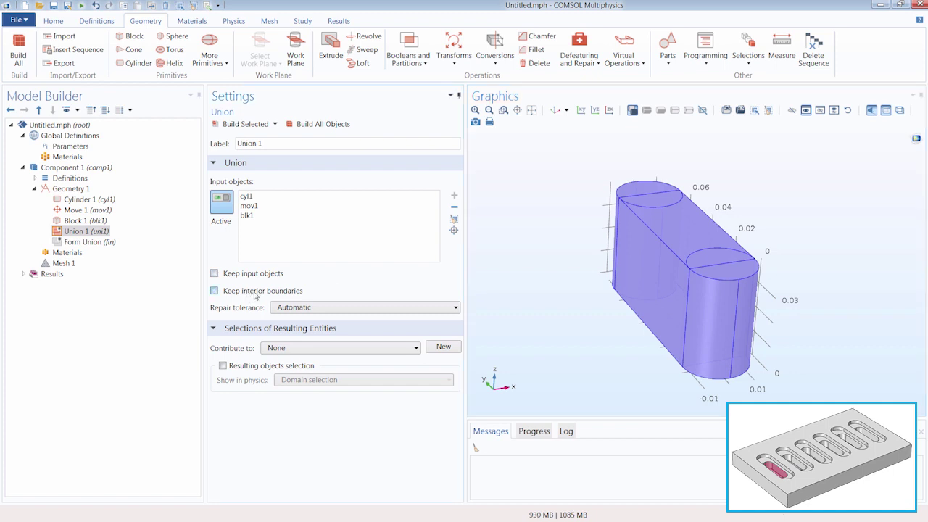
left_click(247, 125)
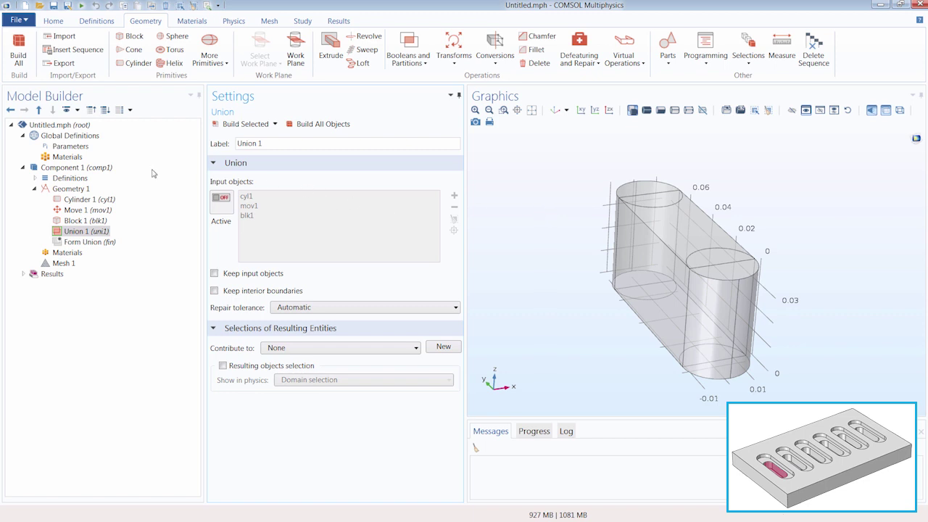
- Review the settings of the cylinder, move, block and union features in the geometry sequence
left_click(107, 201)
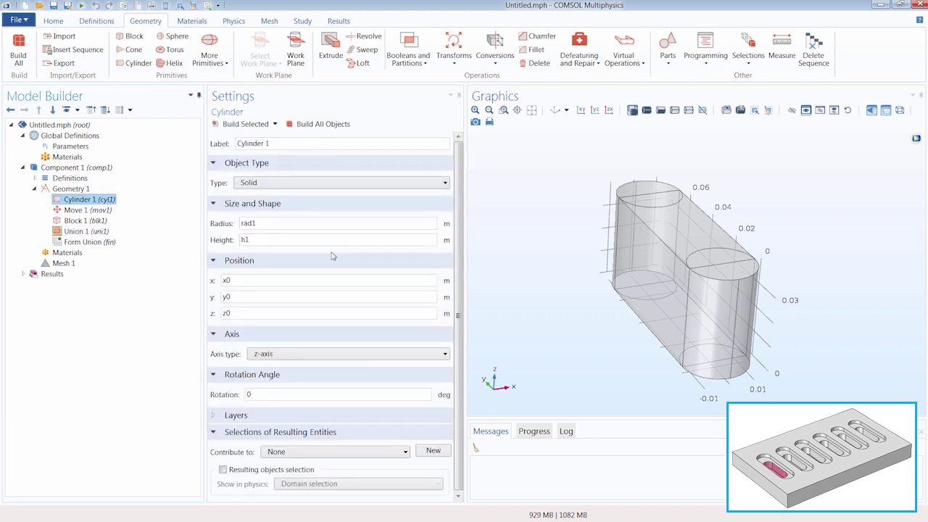
left_click(108, 210)
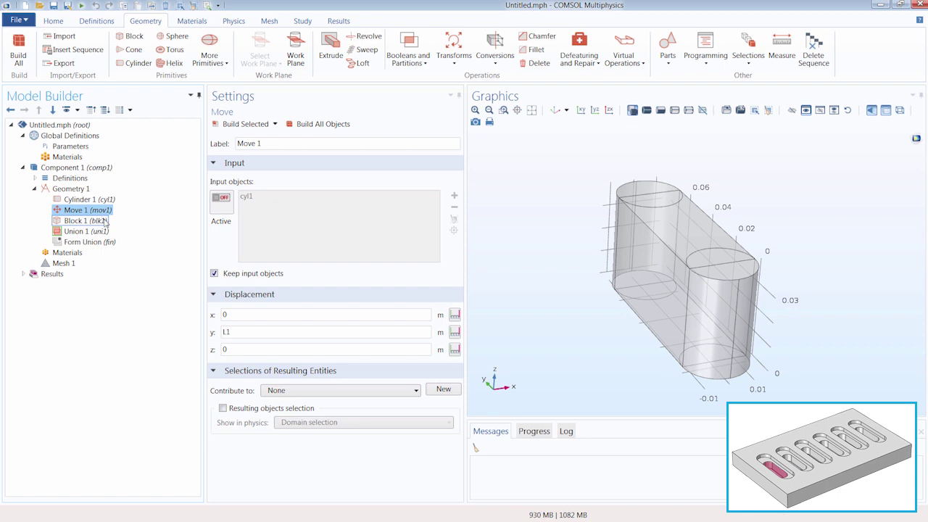
left_click(105, 222)
left_click(101, 232)
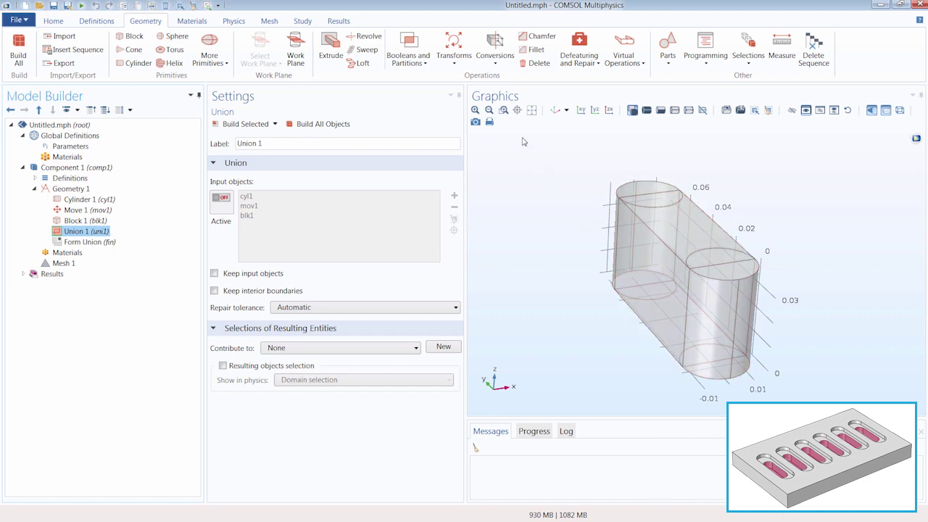
- Add an Array transform with the united slot shape as input and make its type Linear
left_click(455, 62)
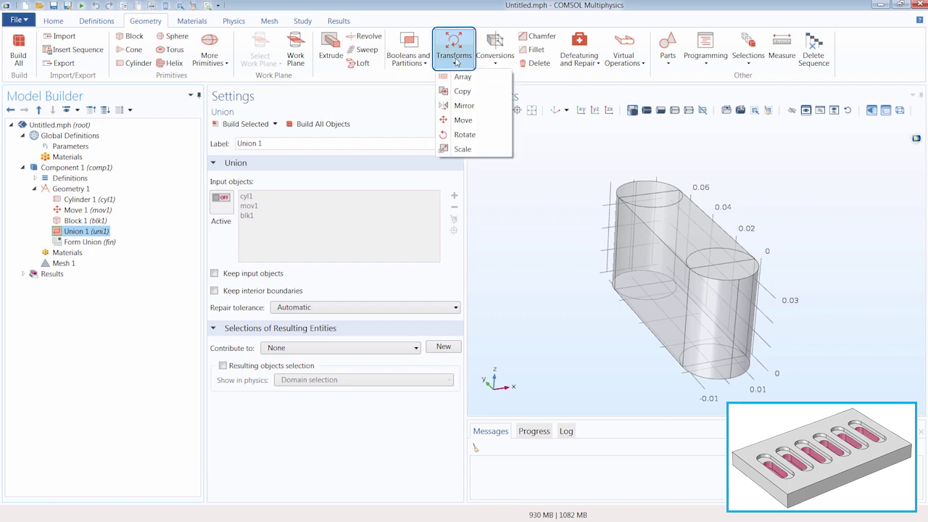
left_click(462, 76)
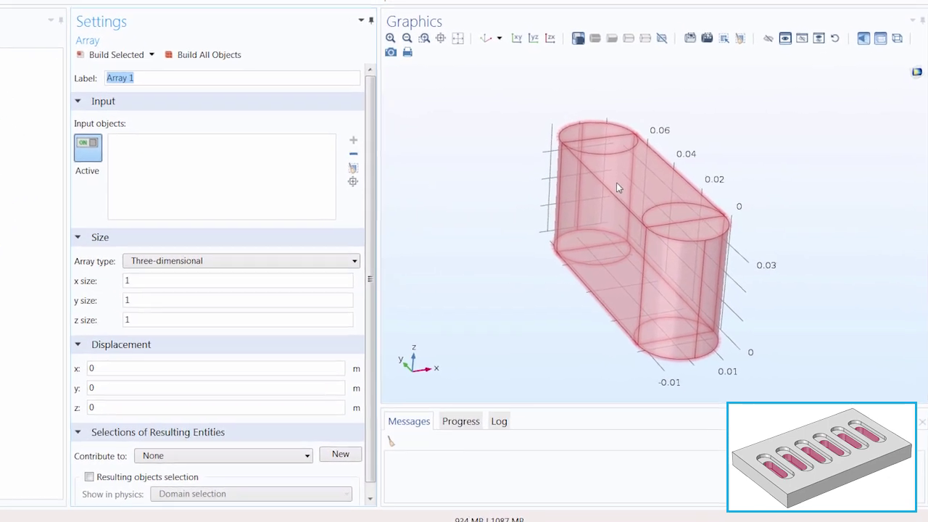
left_click(637, 193)
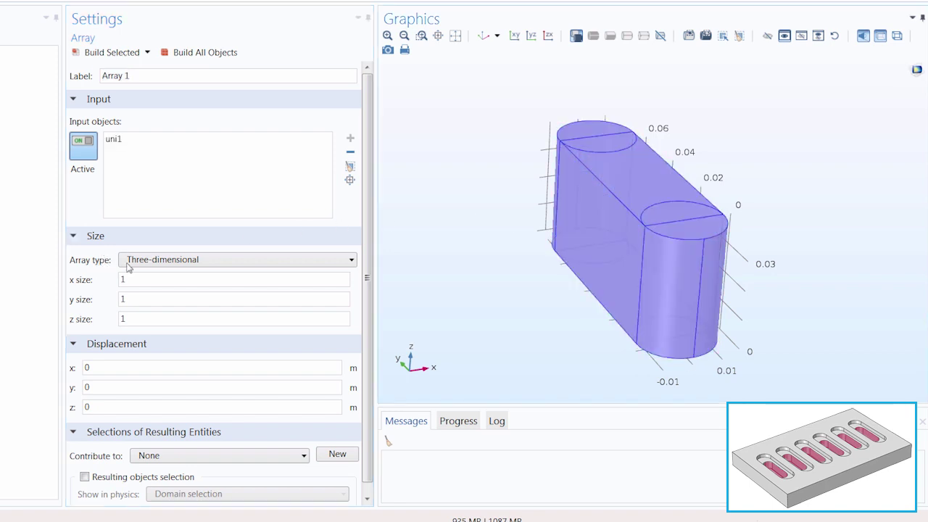
left_click(187, 264)
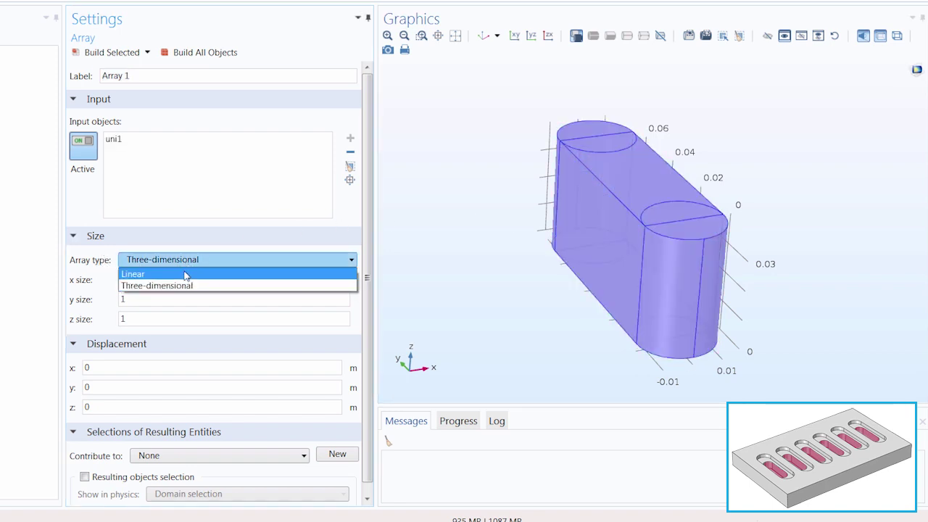
left_click(185, 274)
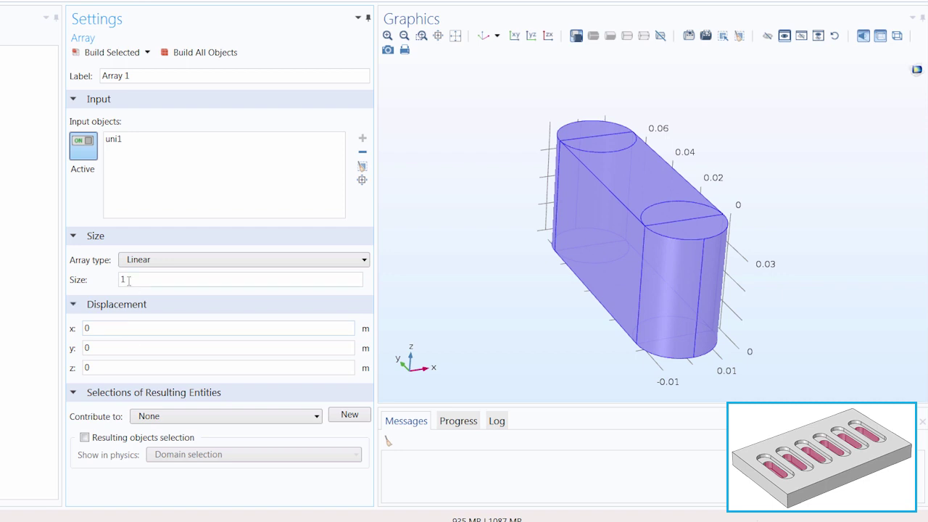
- Set the array size to 6 with an x displacement of 6[cm], build it and fit the whole row in view
left_click_drag(128, 280, 118, 280)
type("6")
double_click(87, 328)
type("0.")
type("cm]")
left_click(115, 55)
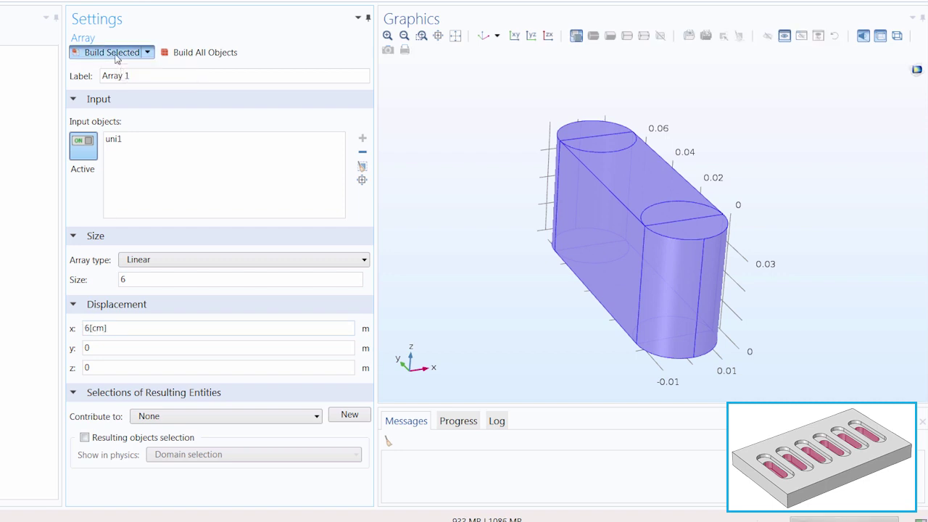
left_click(456, 37)
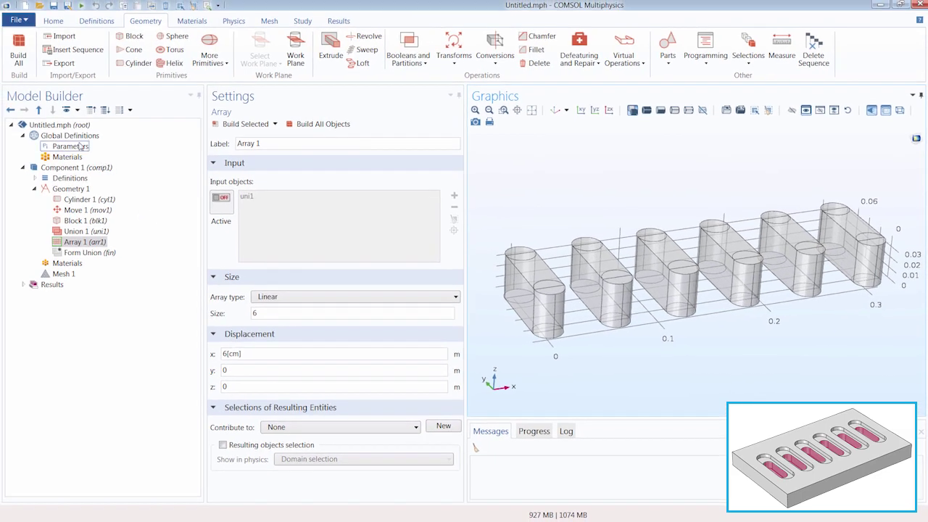
- Define the global parameters x_num as 6 and x_disp as 6[cm]
left_click(81, 146)
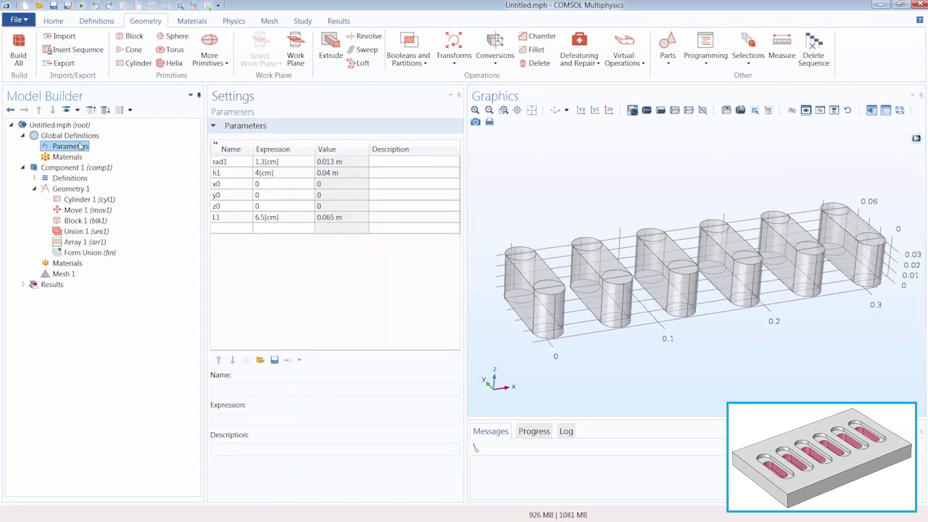
left_click(218, 232)
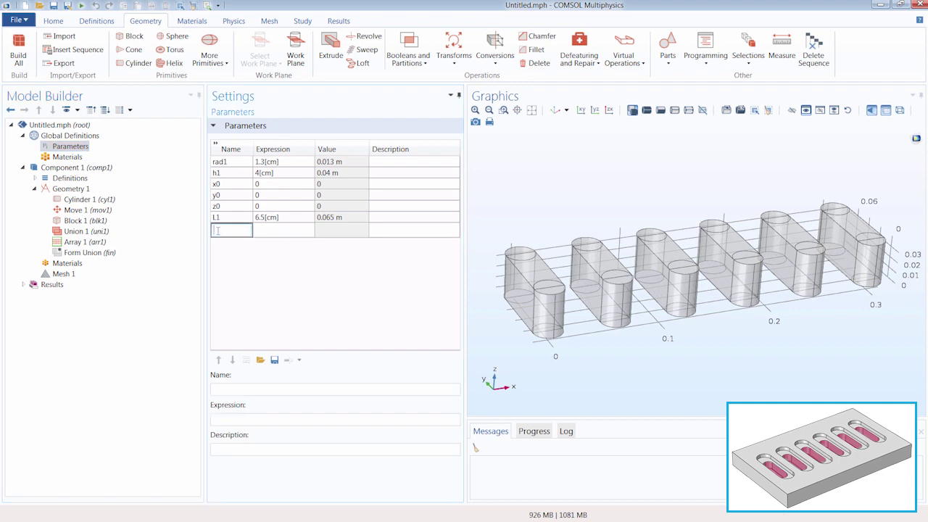
type("x_num")
key("Tab")
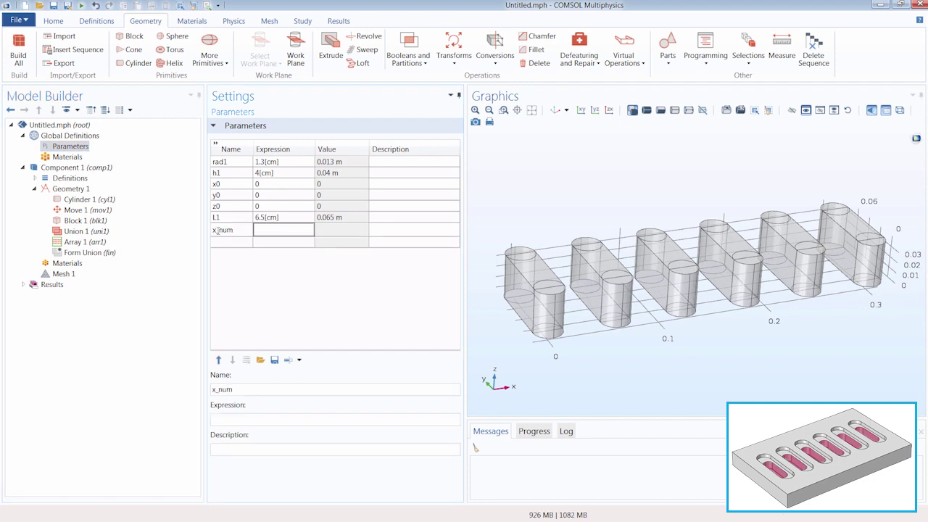
type("6")
key("Tab")
key("Tab")
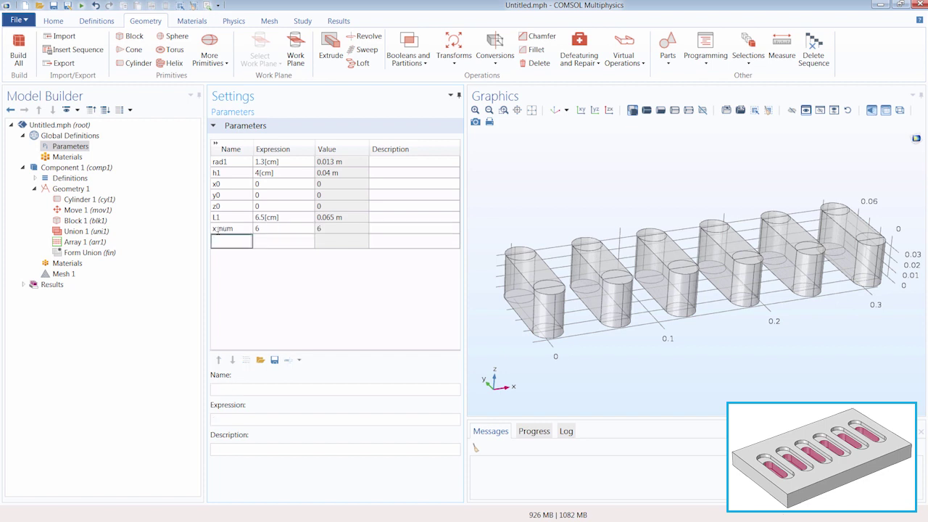
type("x_disp")
key("Tab")
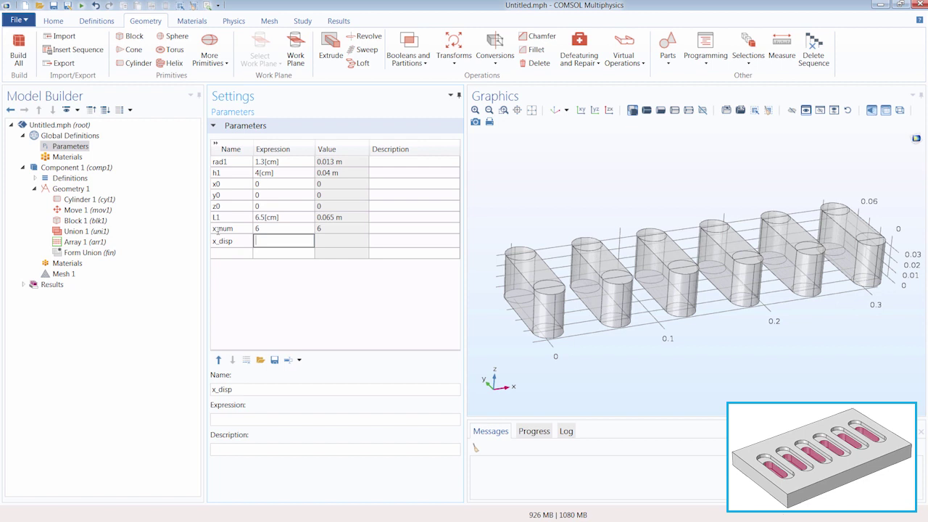
type("6[cm]")
- Set the array's size to x_num and its x displacement to x_disp
left_click(85, 241)
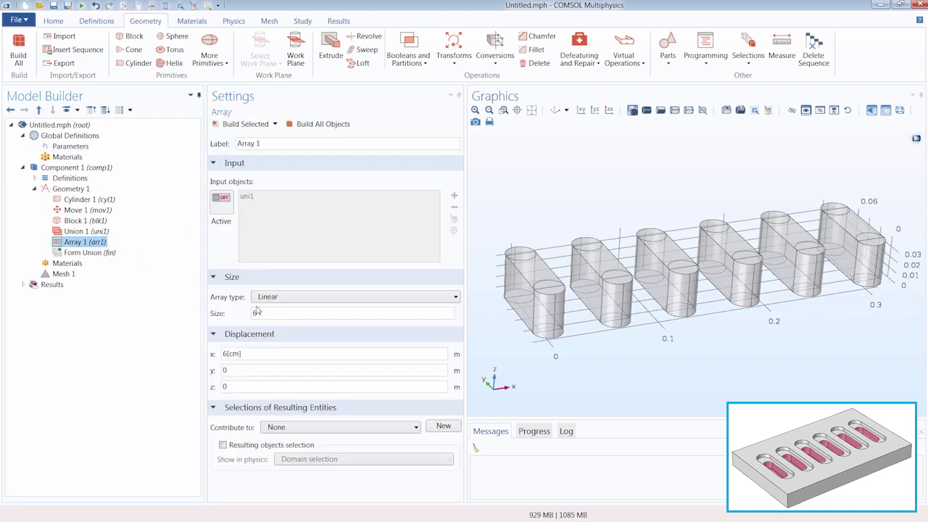
double_click(254, 312)
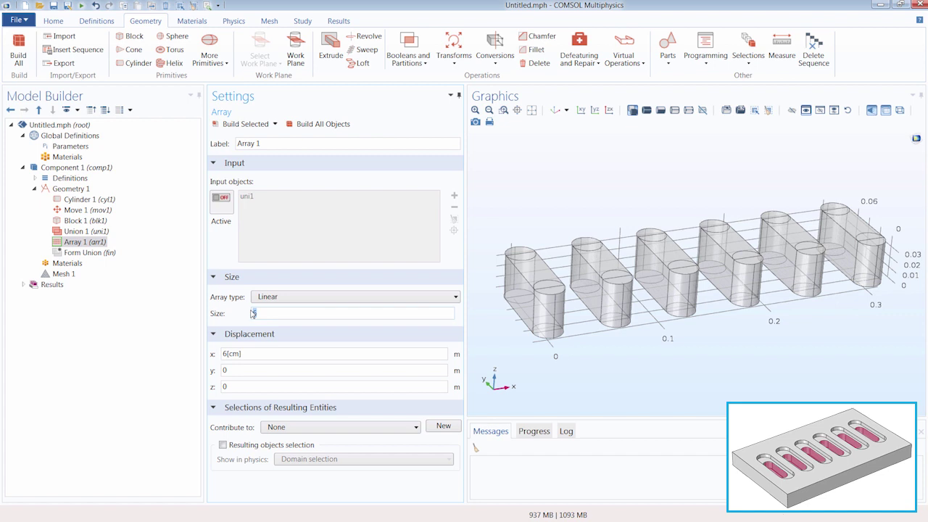
type("x_num")
double_click(218, 354)
type("x_disp")
left_click(178, 324)
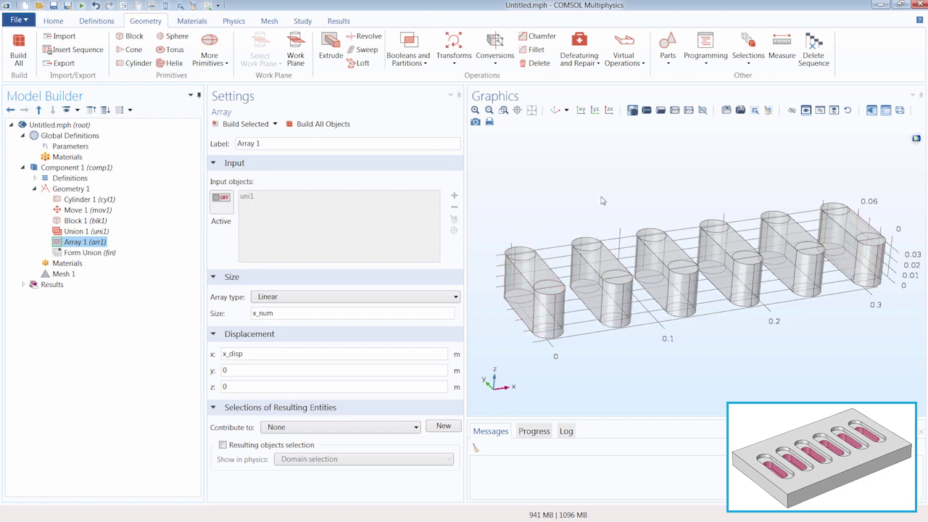
- Add a second block to the geometry and define the global parameter w2 as 40[cm]
left_click(134, 37)
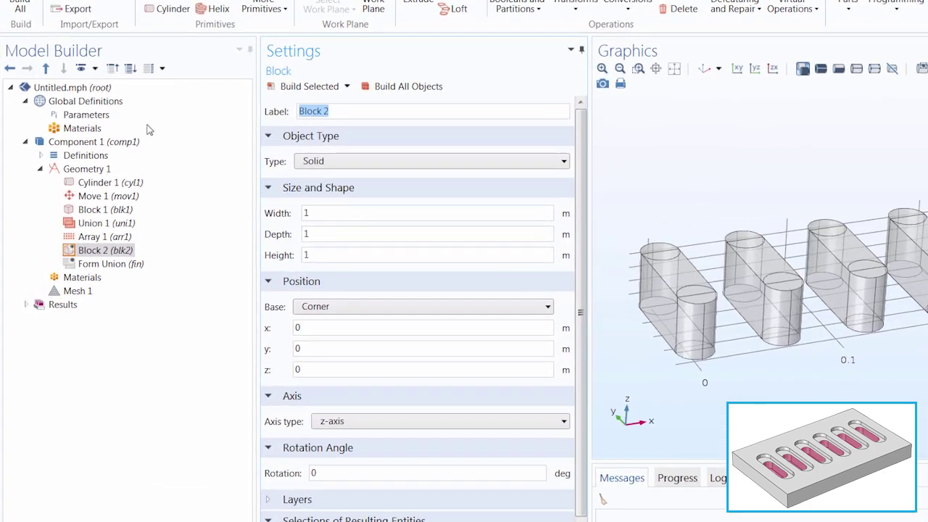
left_click(102, 114)
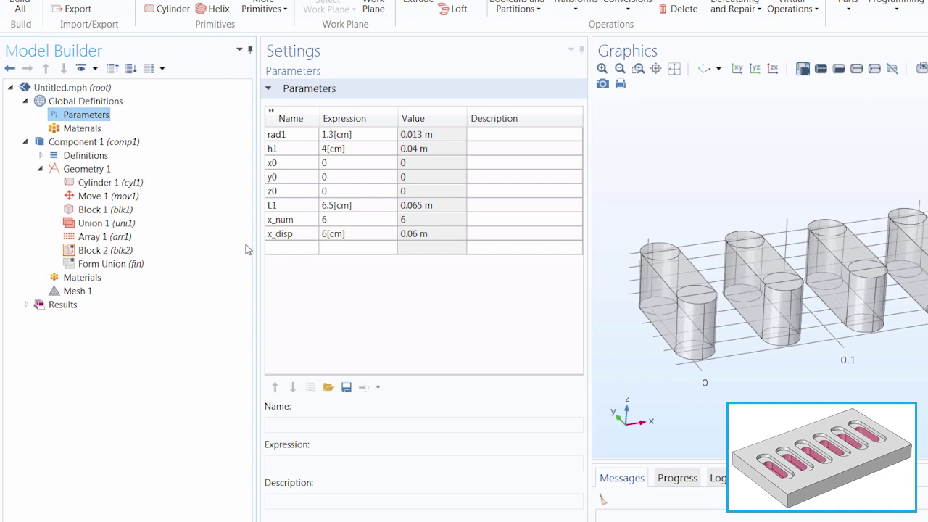
left_click(285, 253)
left_click(284, 251)
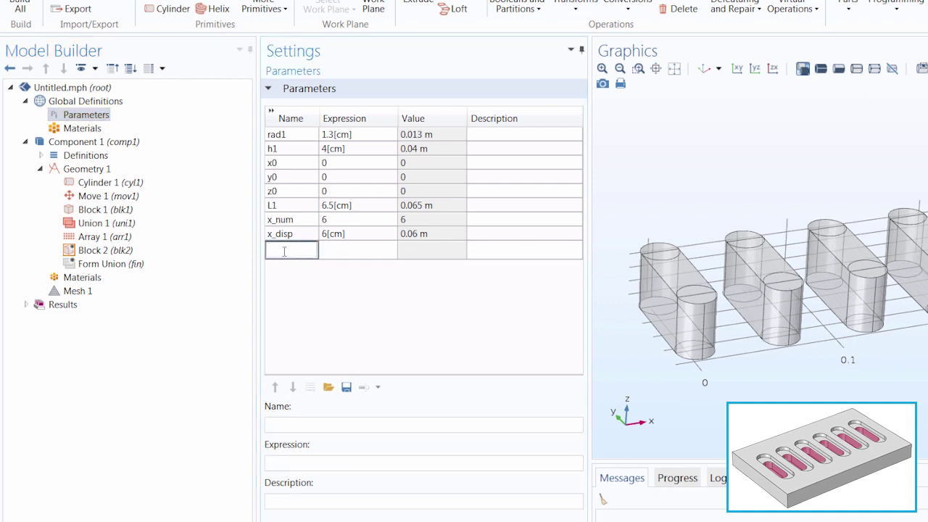
type("w2")
key("Tab")
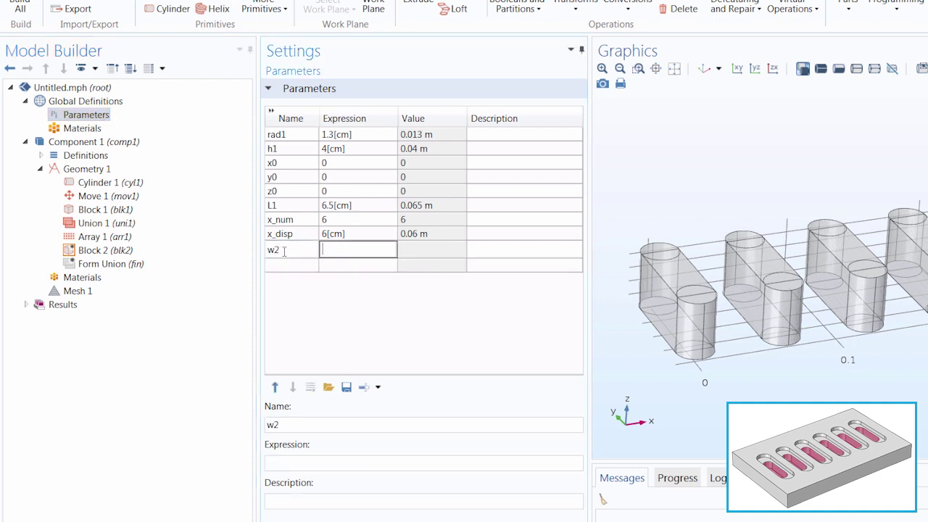
type("40[cm]")
key("Return")
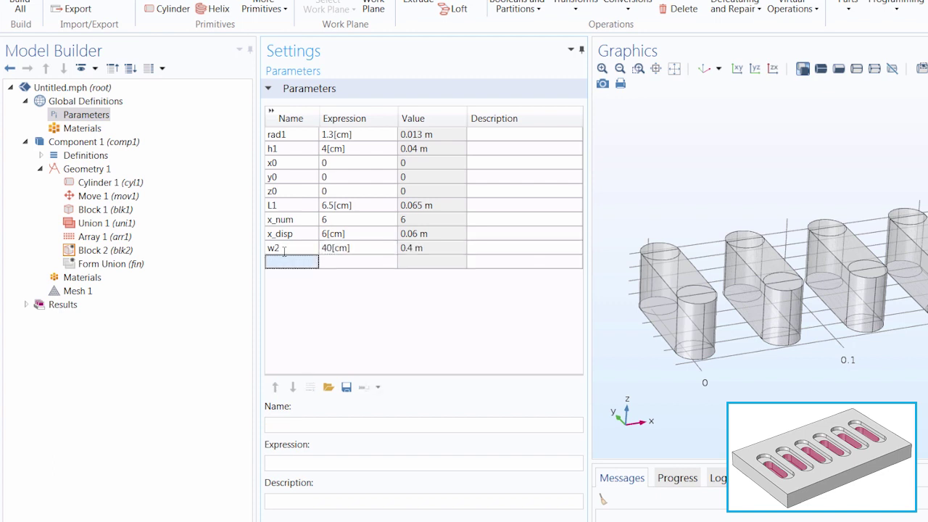
- Define the global parameters L2 as 25[cm] and h2 as h1
type("L")
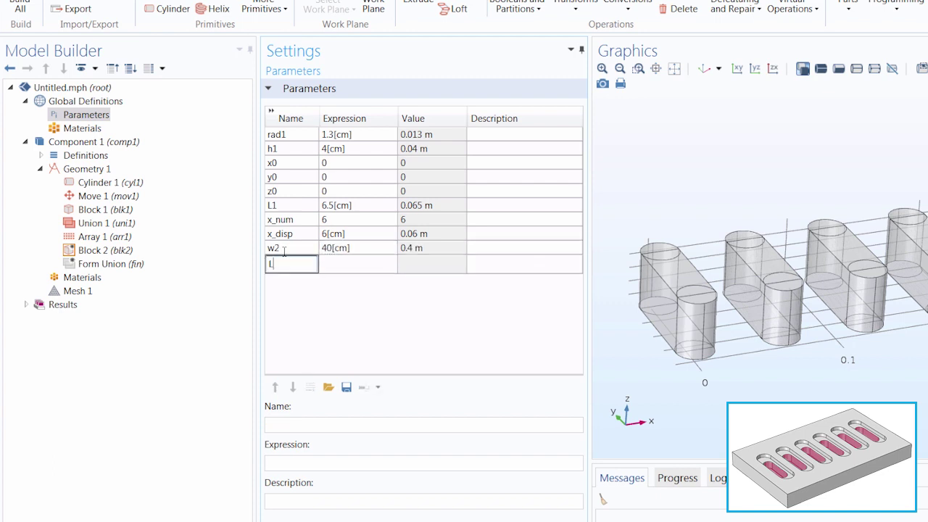
type("2")
key("Tab")
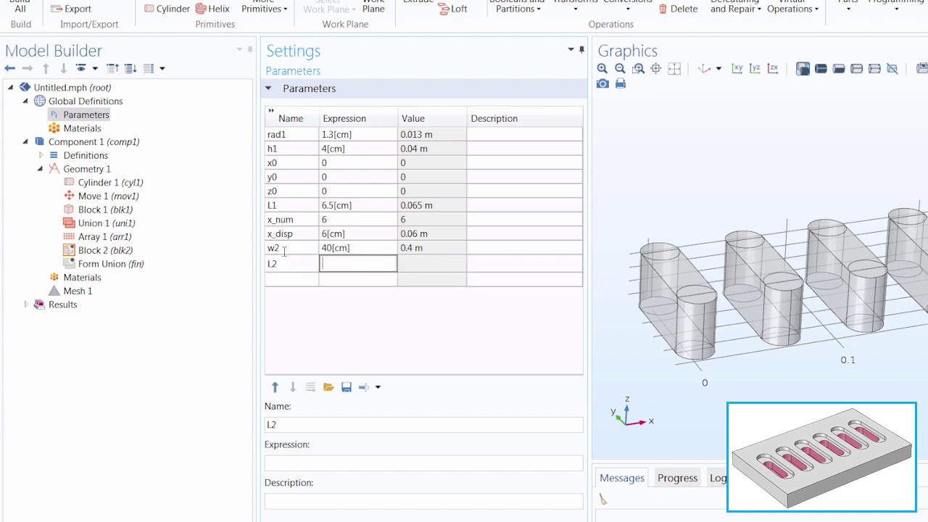
type("25[cm]")
key("Return")
type("h2")
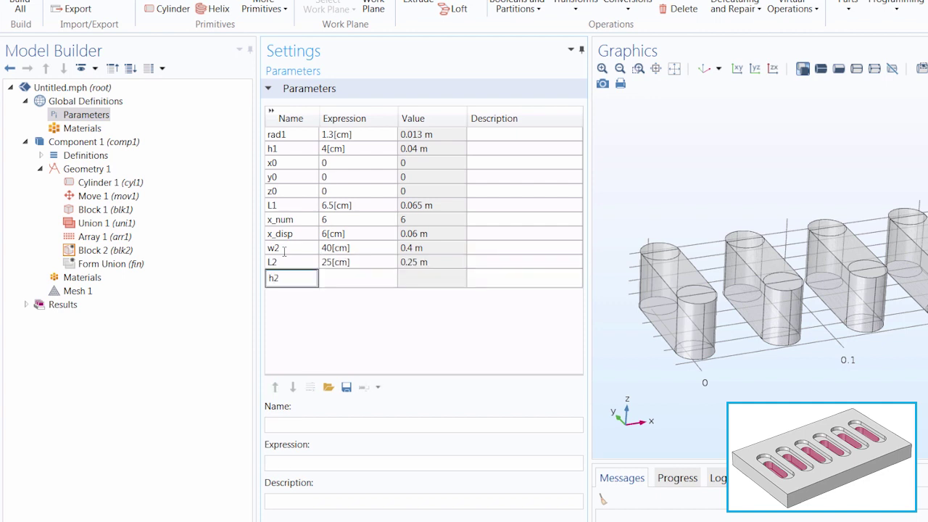
key("Tab")
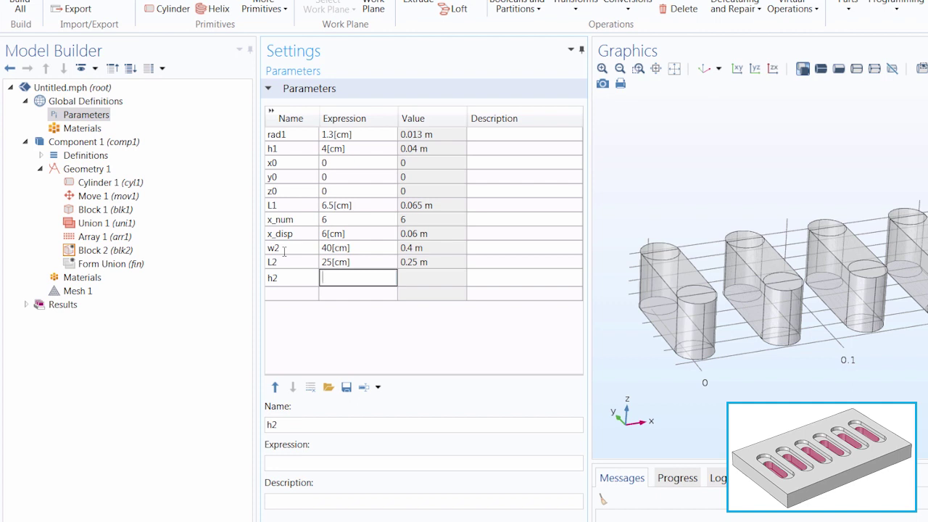
type("h1")
key("Return")
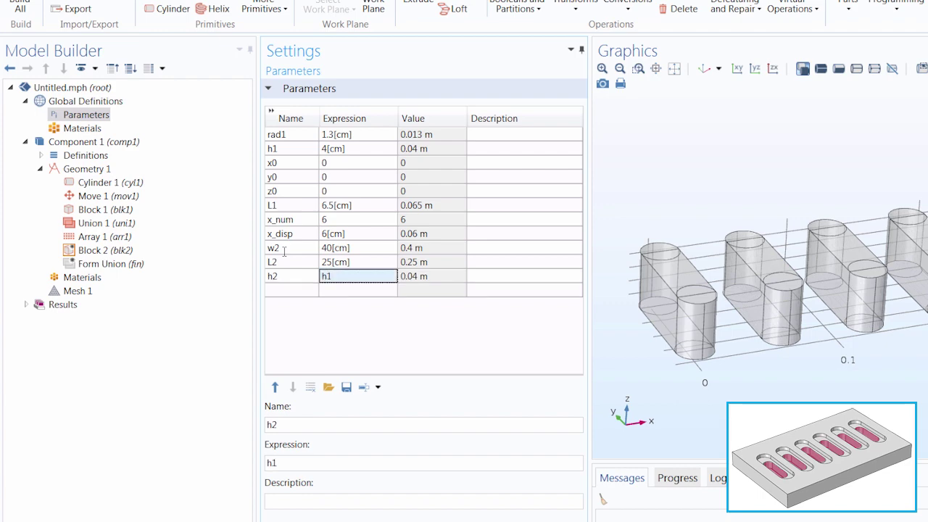
- Size Block 2 with width w2, depth L2 and height h2, and build it
left_click(102, 250)
double_click(305, 212)
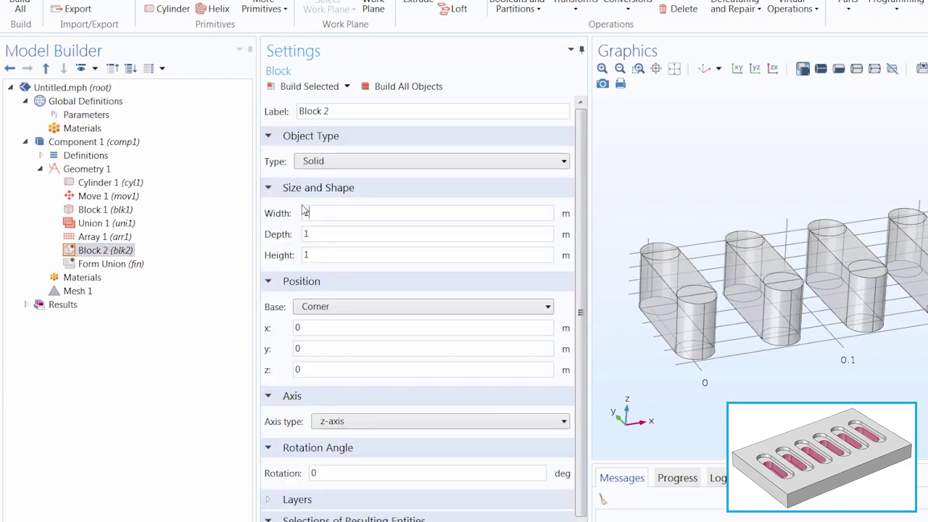
type("w2")
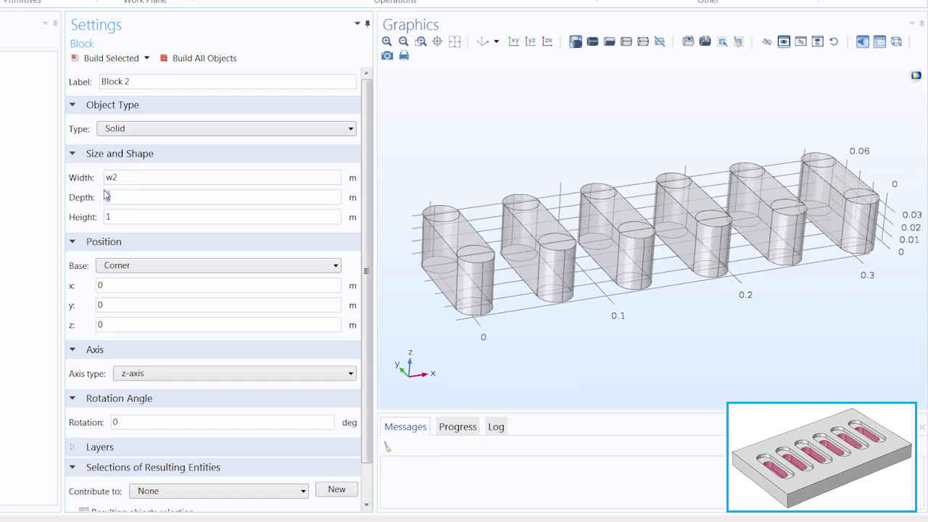
double_click(106, 196)
type("L2")
double_click(109, 216)
type("b2")
left_click(110, 58)
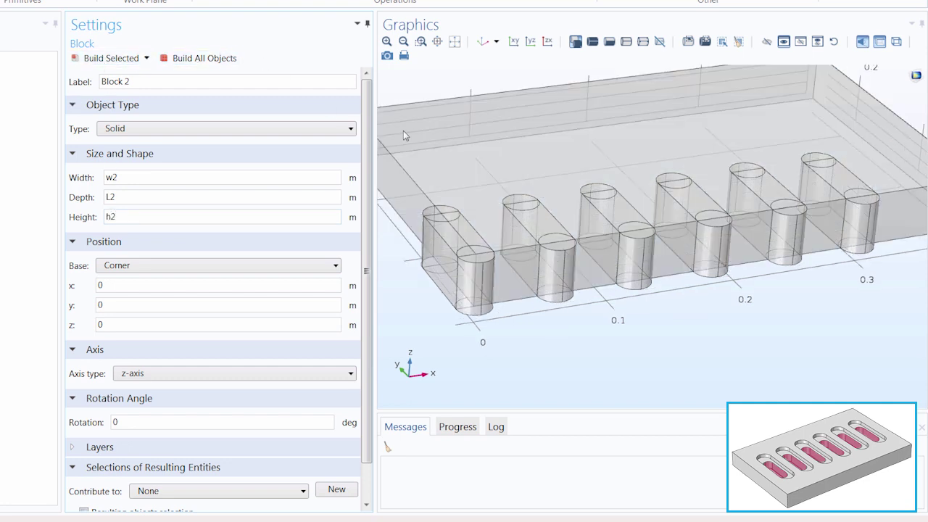
- Set Block 2's x position to 0.5*(-w2+(x_num-1)*(x_disp)) and build it
left_click(514, 41)
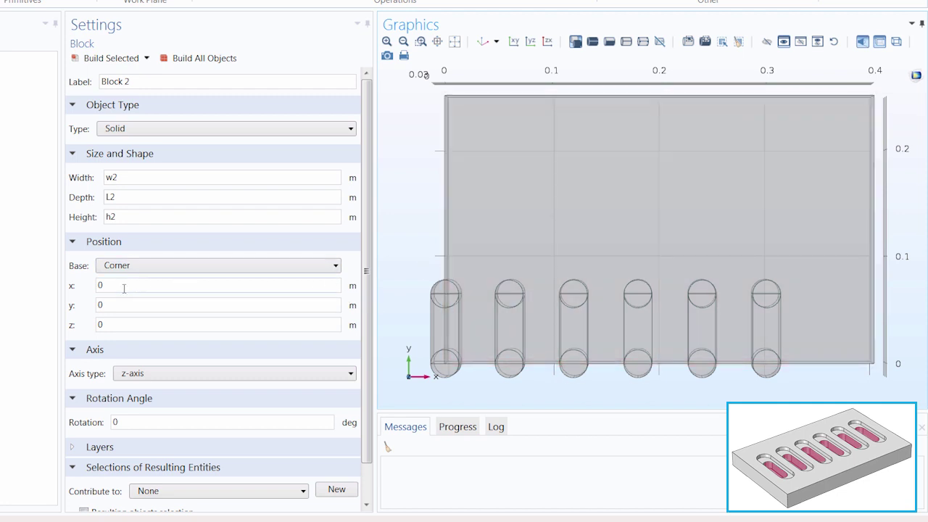
left_click_drag(124, 289, 92, 287)
type("-w2")
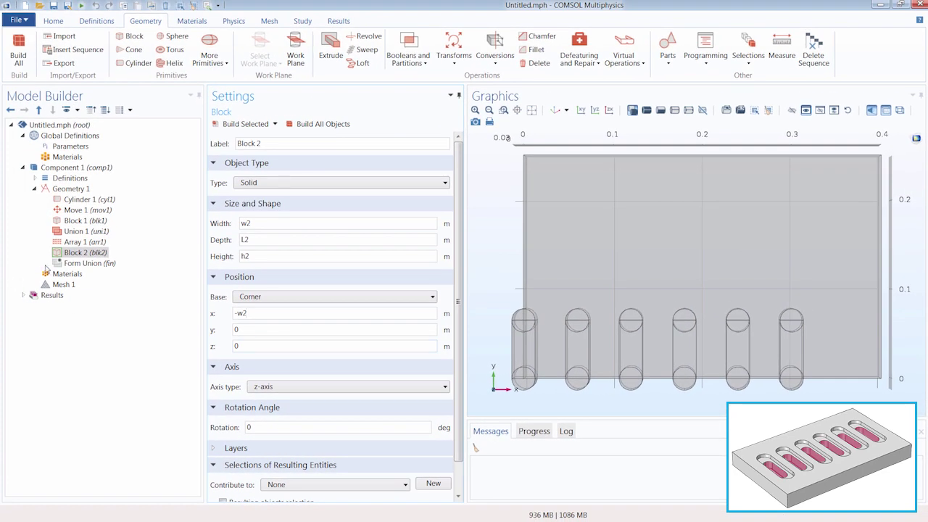
left_click(73, 245)
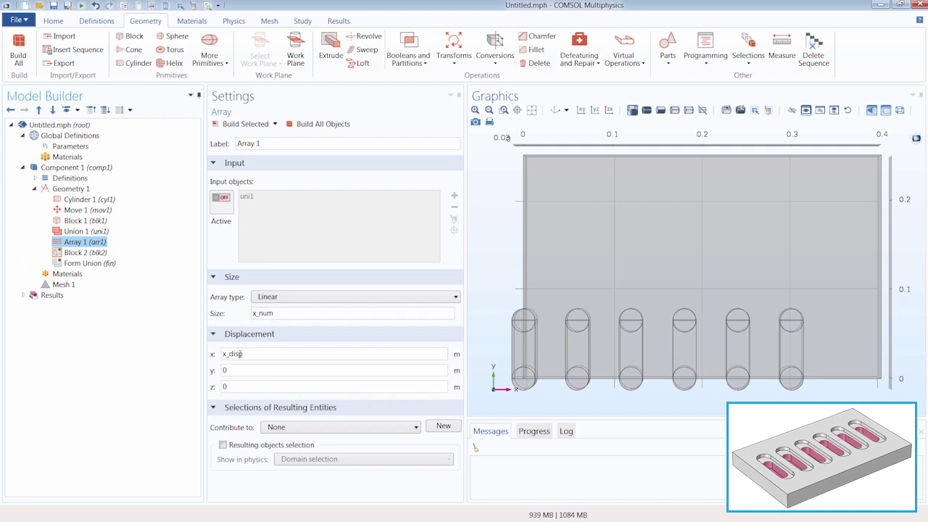
left_click(85, 252)
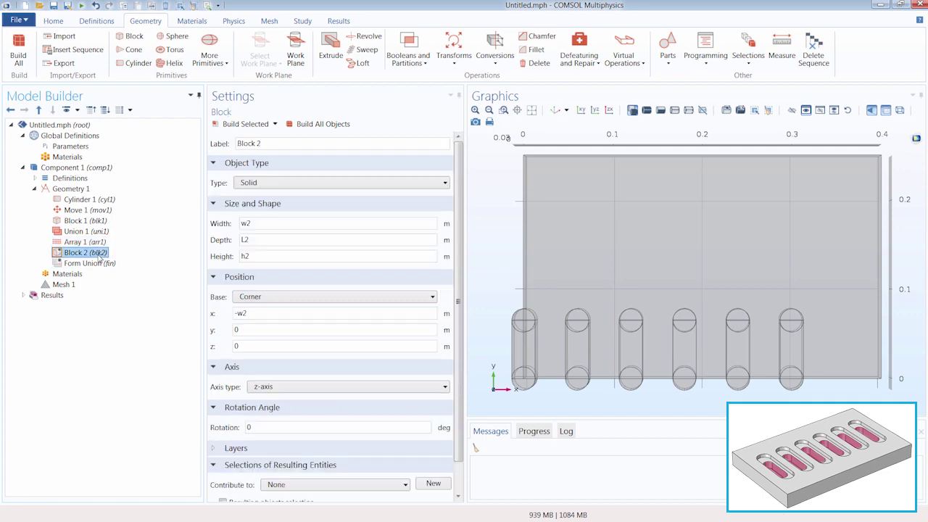
left_click(246, 313)
type("+(")
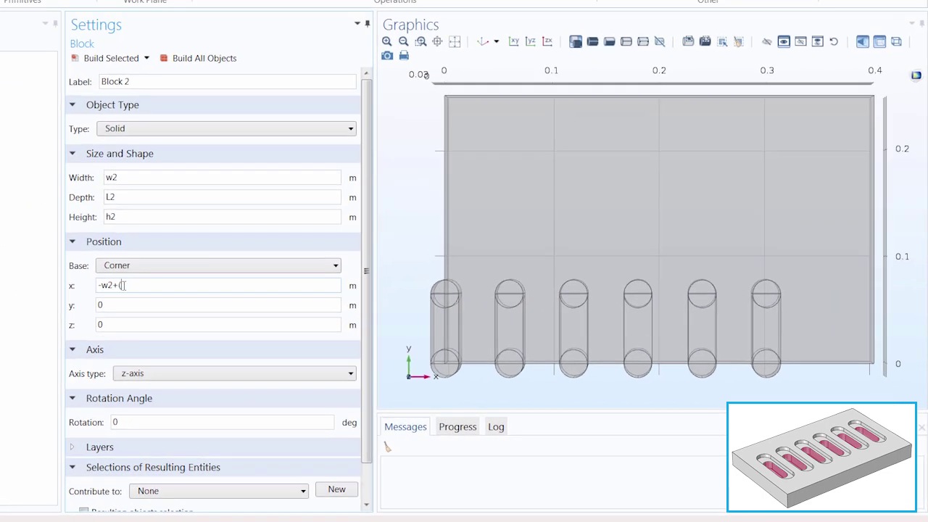
type("x_num-1)*(x_disp)")
type(")")
left_click(98, 286)
type("(")
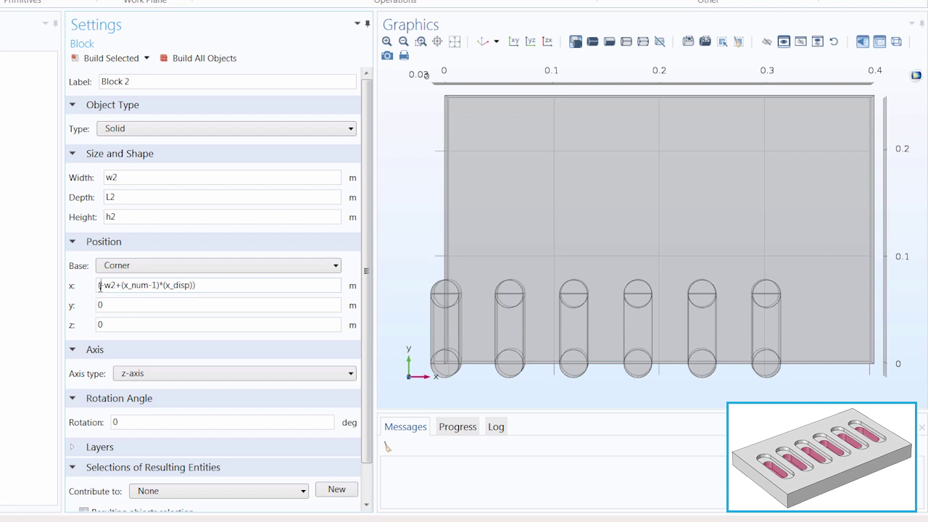
type("0.5*")
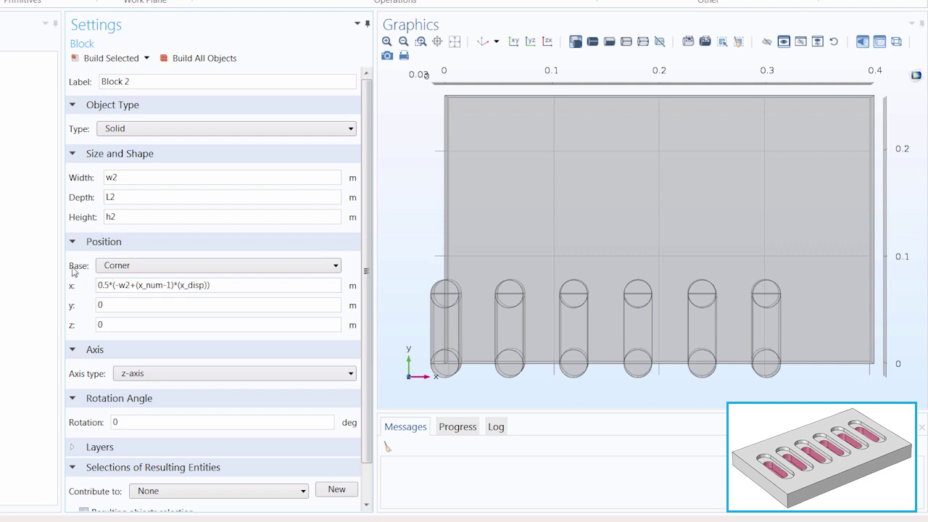
left_click(109, 65)
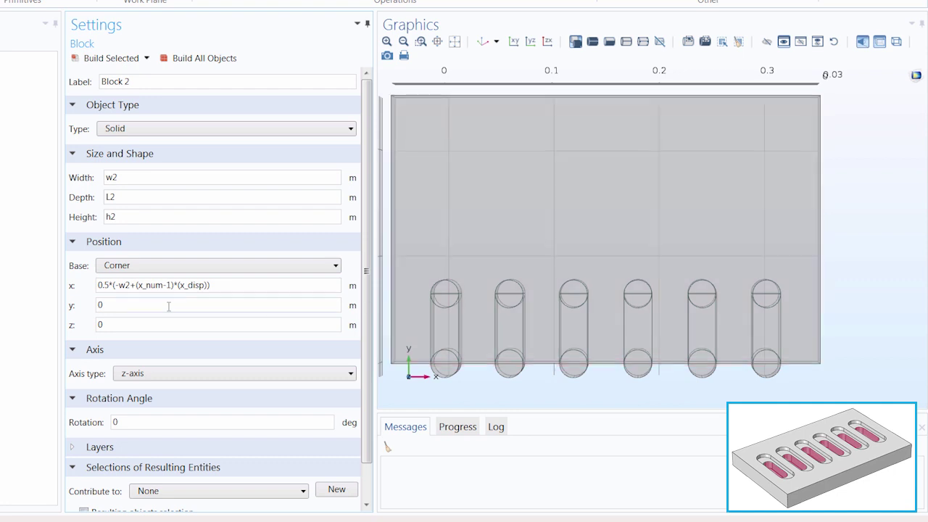
- Set Block 2's y position to 0.5*(-L2+L1), build it and inspect the plate around the slots
left_click(98, 306)
type("L2+L1")
left_click(98, 305)
type("0.5*")
left_click(132, 60)
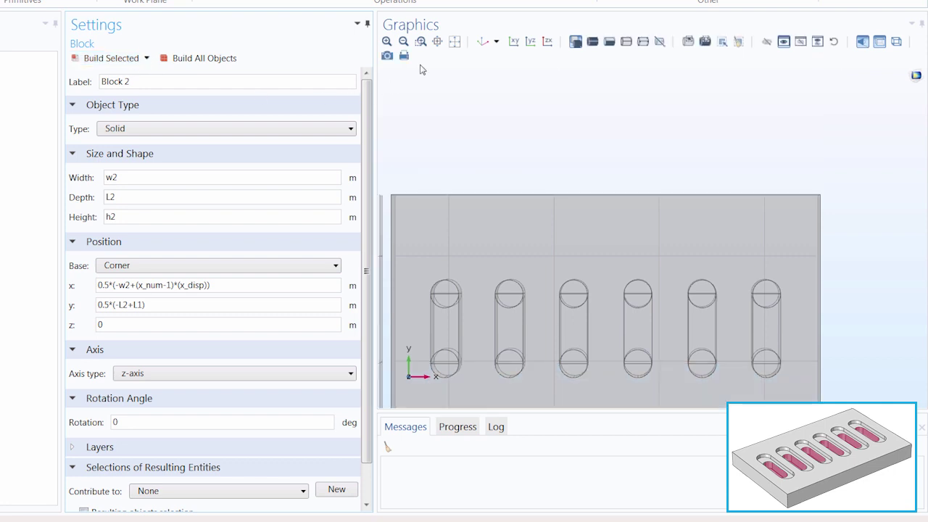
left_click(454, 42)
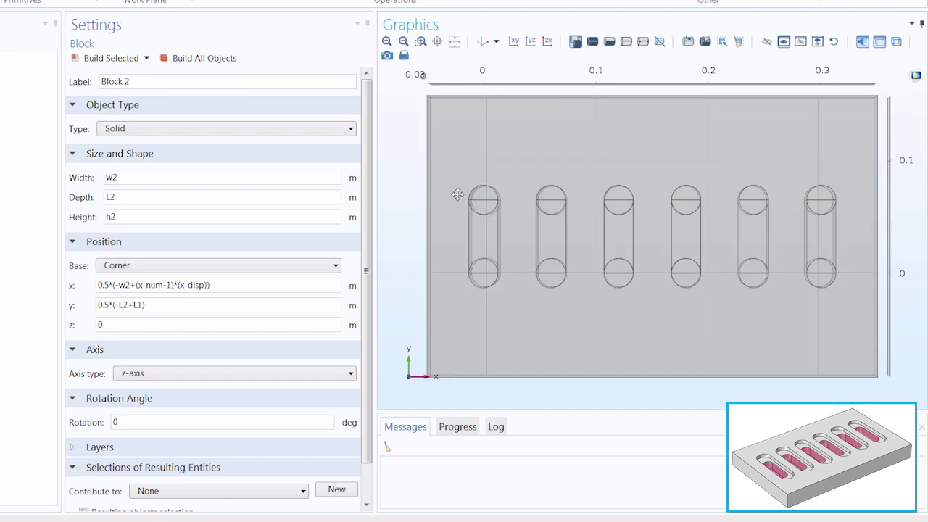
left_click_drag(457, 194, 489, 126)
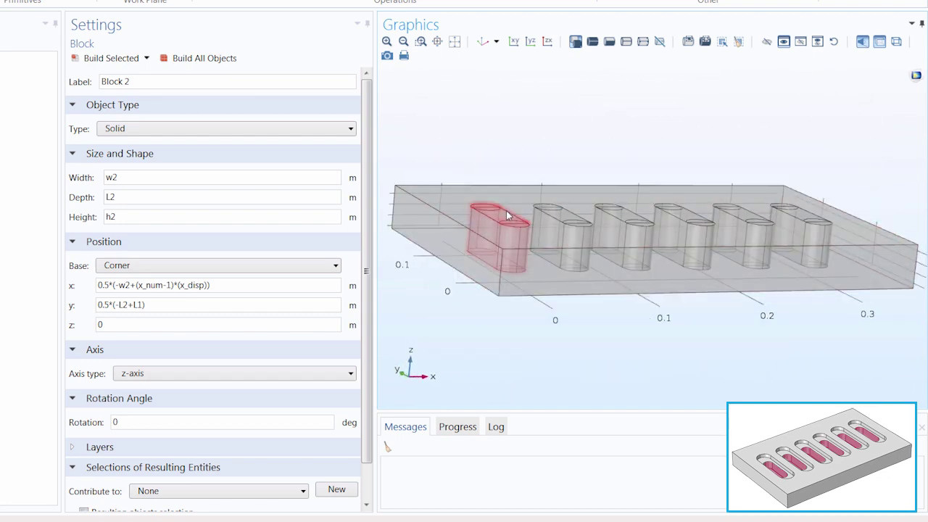
- Offset Block 2's corner by the origin parameters, prefixing x with x0+ and y with y0+, and setting z to z0
left_click(98, 285)
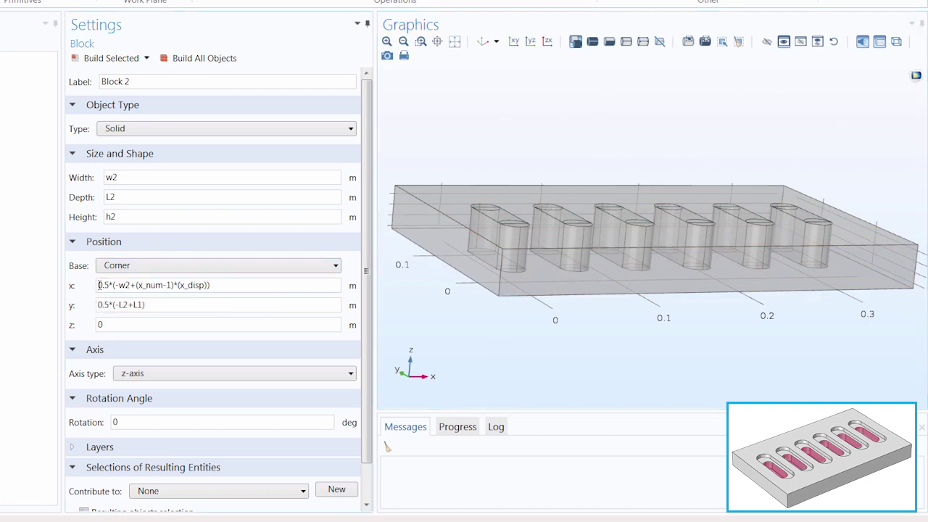
type("x")
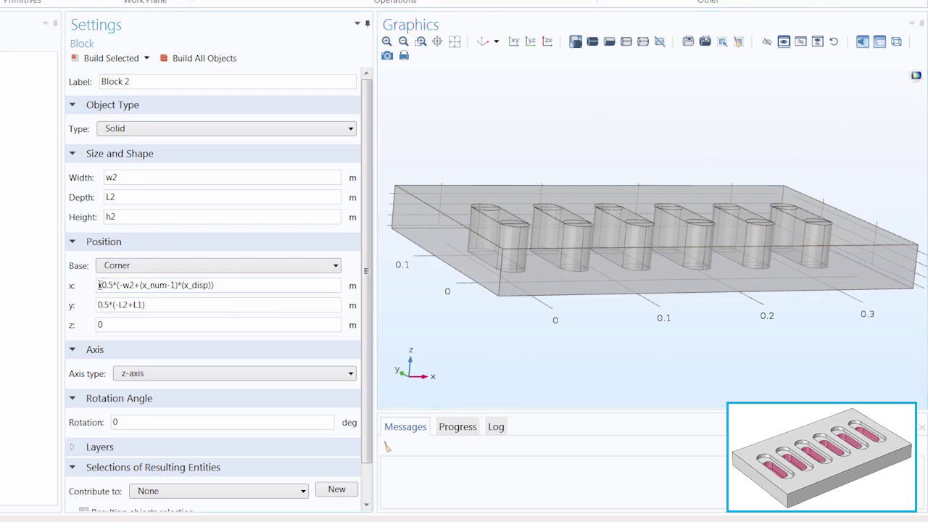
type("0+")
left_click(99, 305)
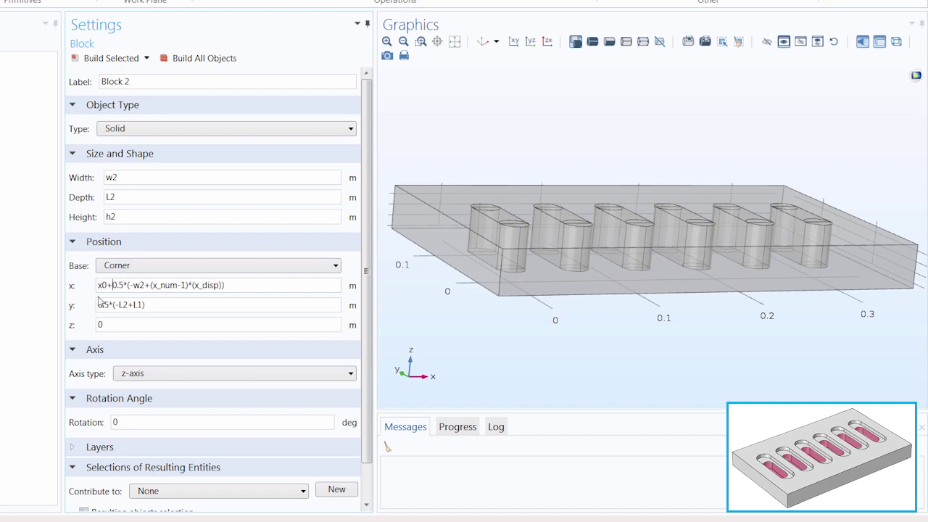
type("y0+")
left_click(100, 324)
type("z")
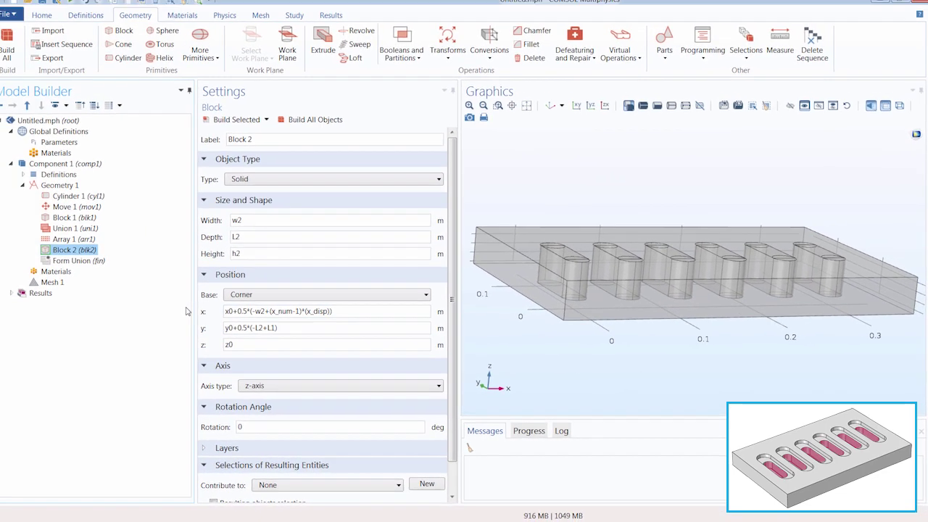
left_click(555, 110)
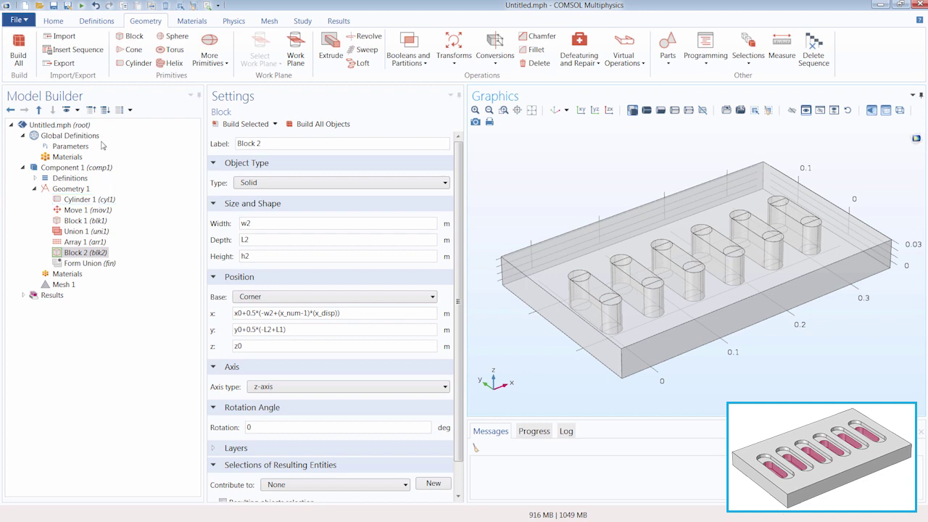
- Set the global parameter L1 to 12[cm]
left_click(78, 147)
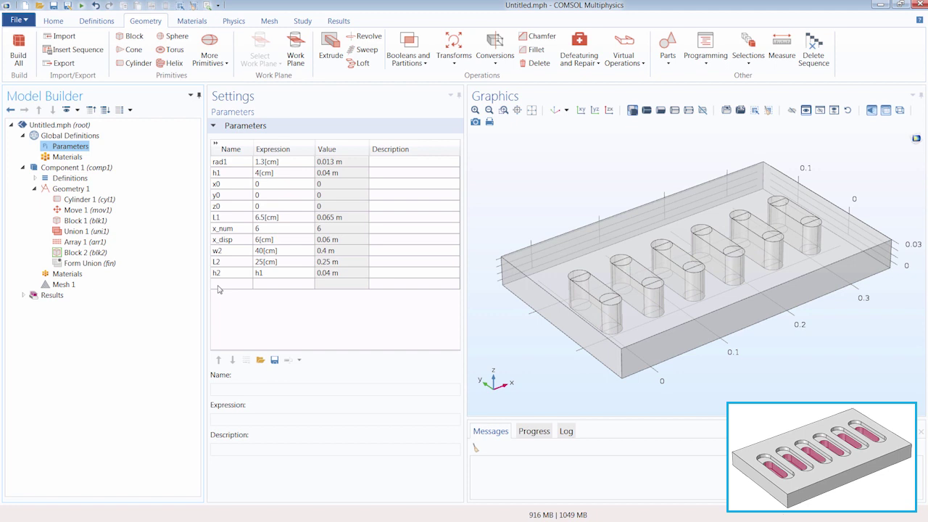
left_click(265, 219)
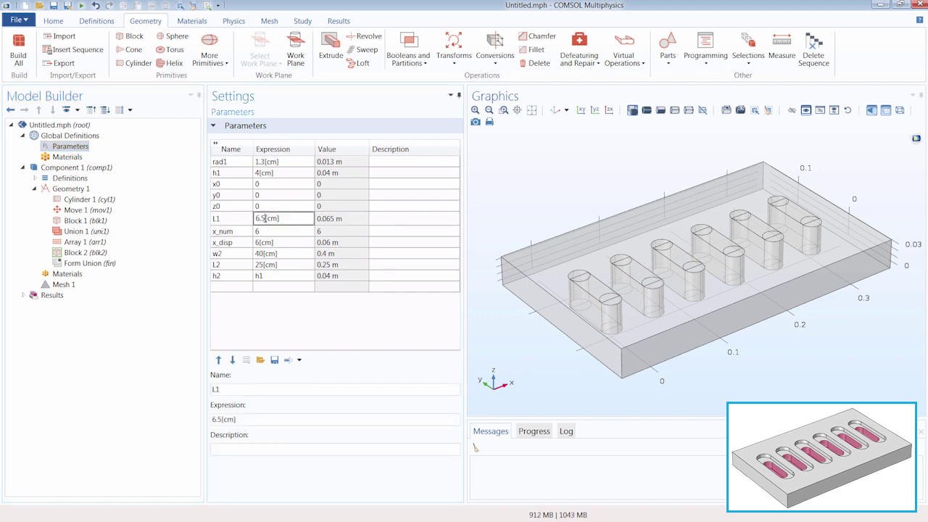
left_click_drag(265, 218, 257, 219)
type("4.2")
key("Return")
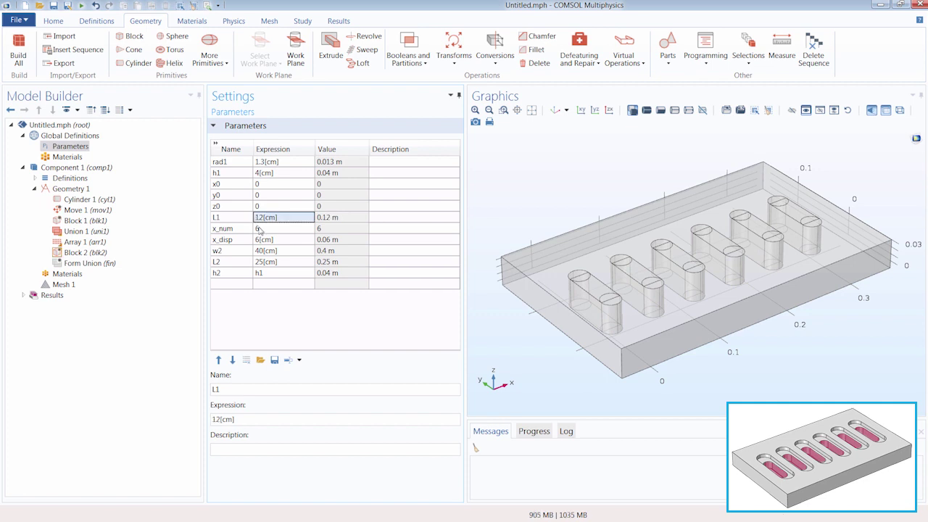
- Set the global parameters x_num to 8 and x_disp to 4[cm]
double_click(259, 230)
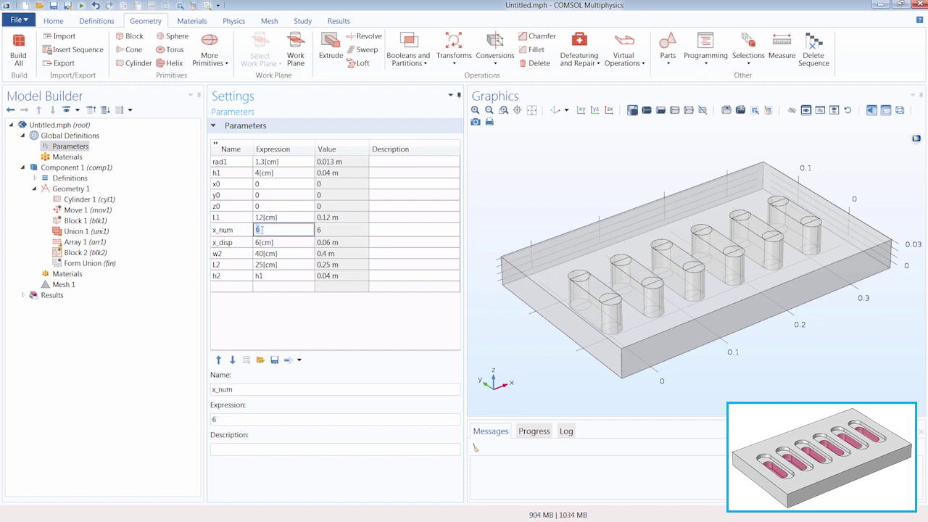
type("8")
key("Return")
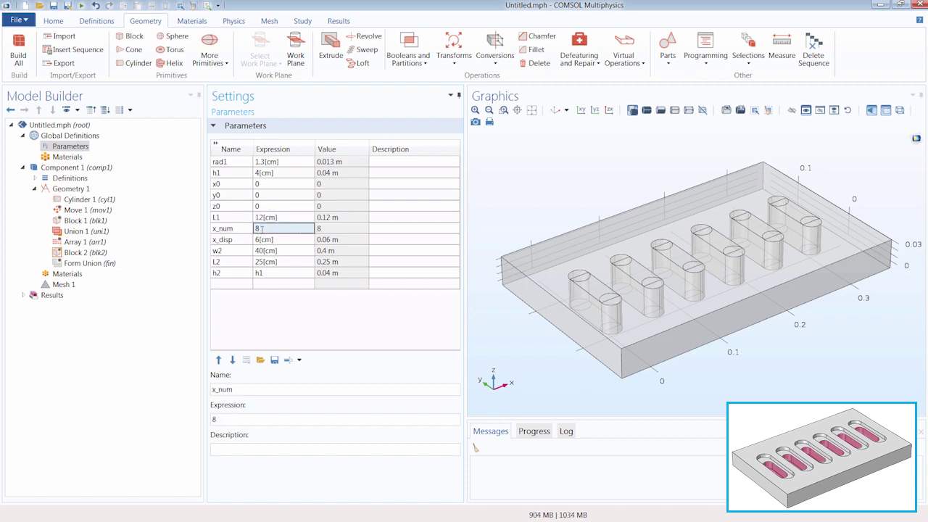
left_click(259, 240)
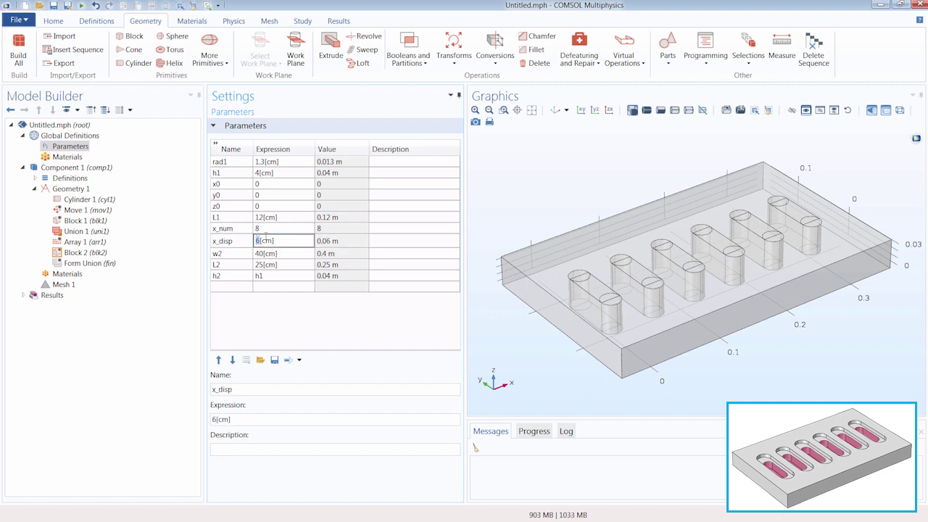
type("4")
key("Return")
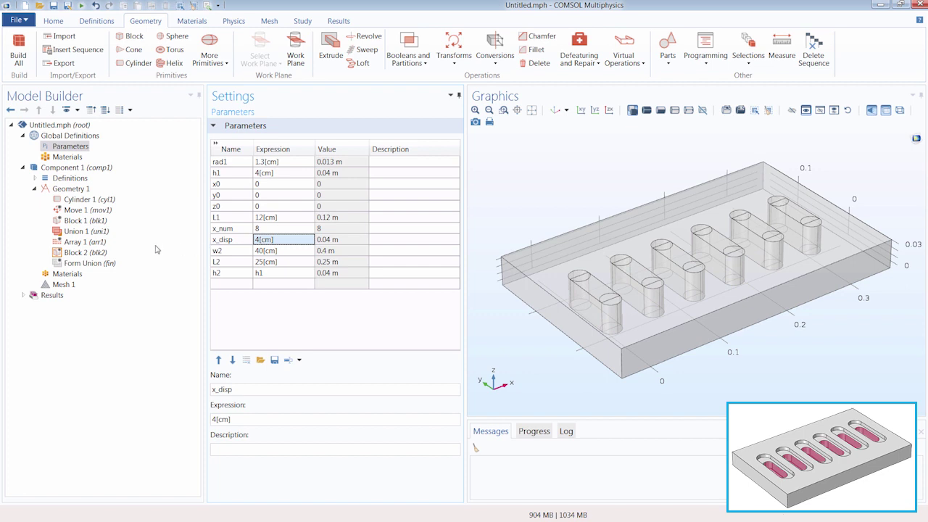
- Rebuild all geometry objects with the changed parameters and inspect the slot row in the plate
left_click(85, 253)
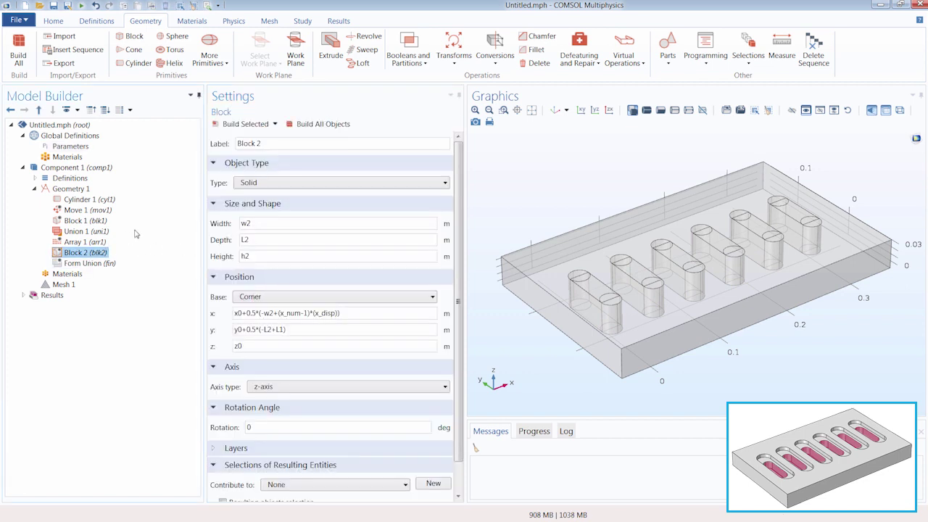
left_click(328, 127)
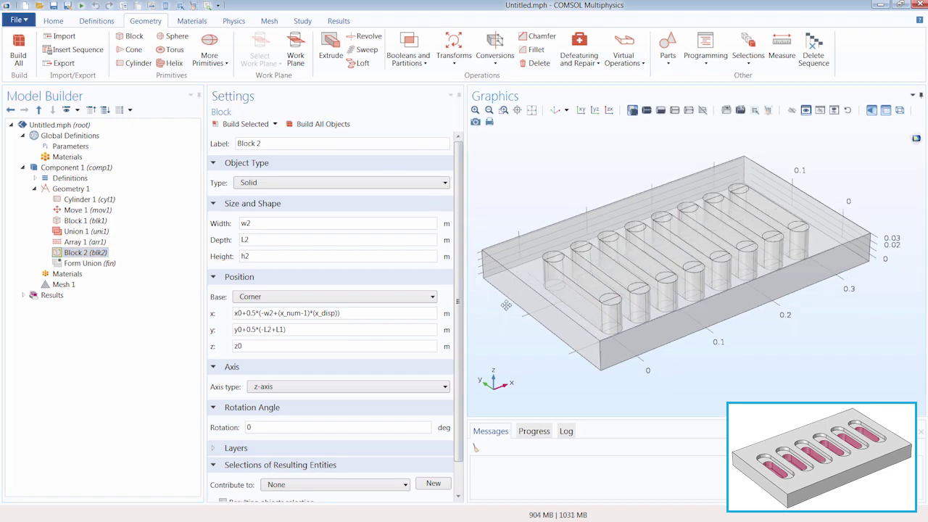
mouse_move(505, 304)
left_mouse_down()
mouse_move(564, 202)
mouse_move(494, 315)
left_mouse_up()
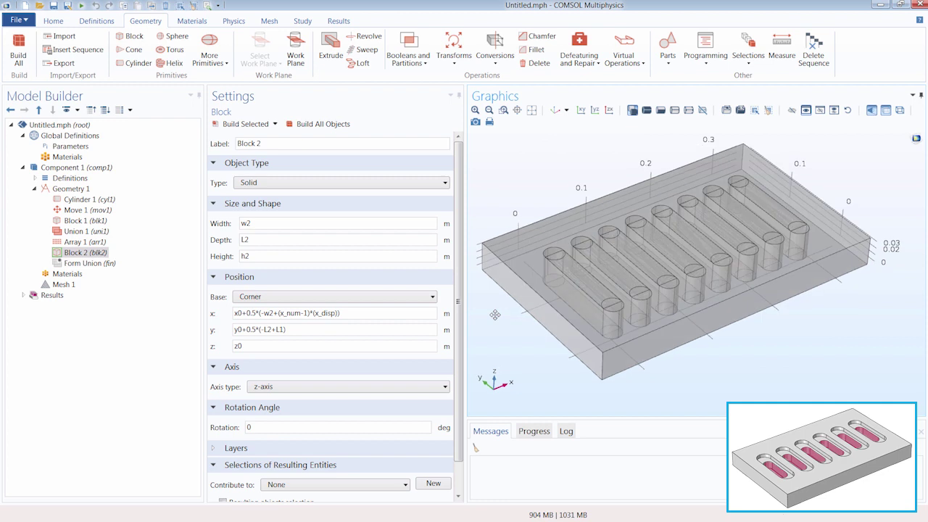
- Set the global parameter L1 back to 6.5[cm]
left_click(69, 145)
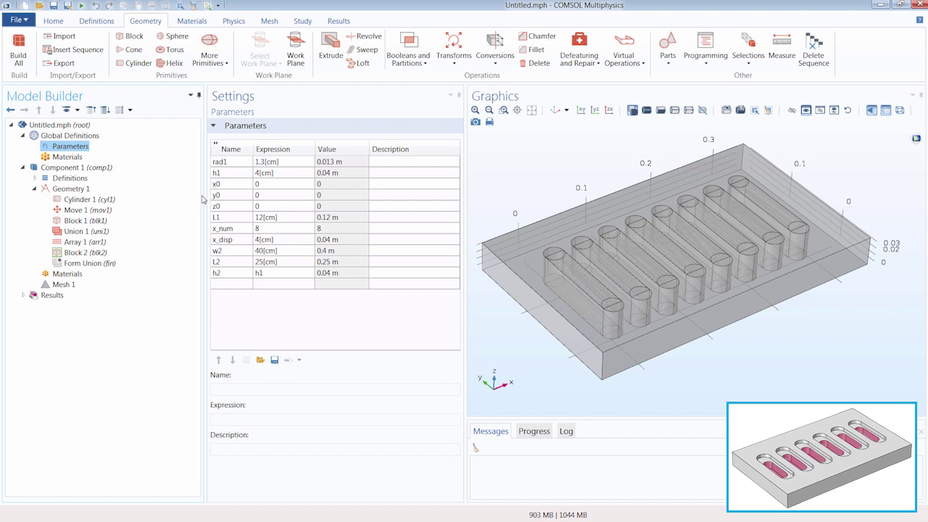
left_click(259, 222)
double_click(260, 219)
type("6")
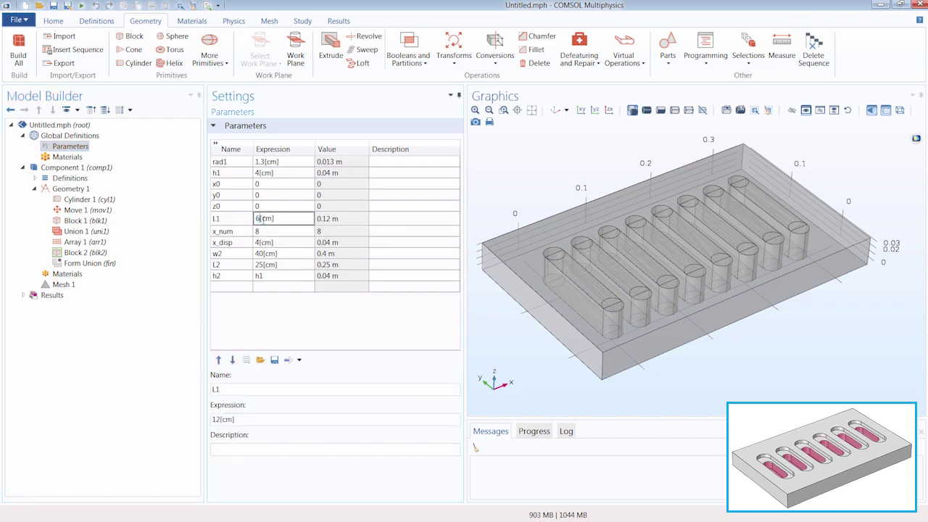
type(".5")
key("Return")
- Set the global parameters x_num back to 6 and x_disp back to 6[cm], and reopen the Block 2 settings
left_click(264, 230)
double_click(267, 230)
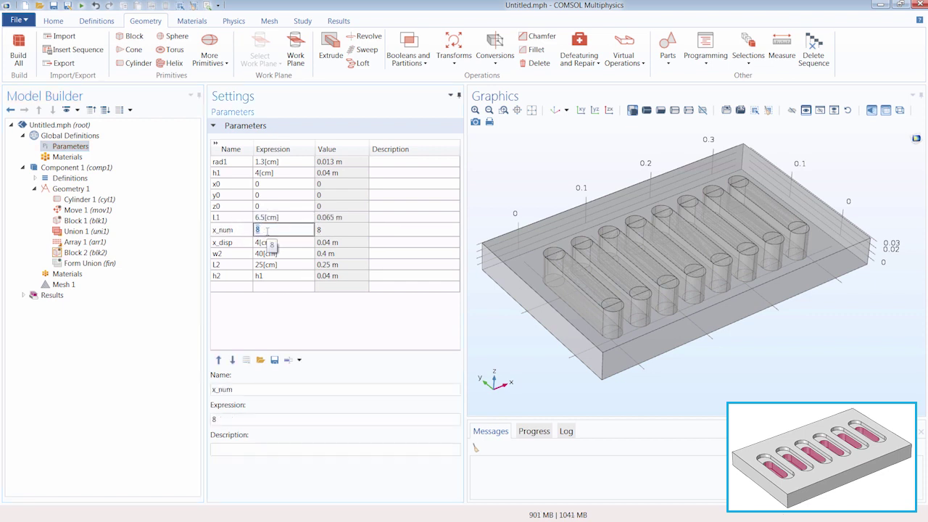
type("6")
key("Return")
left_click(260, 240)
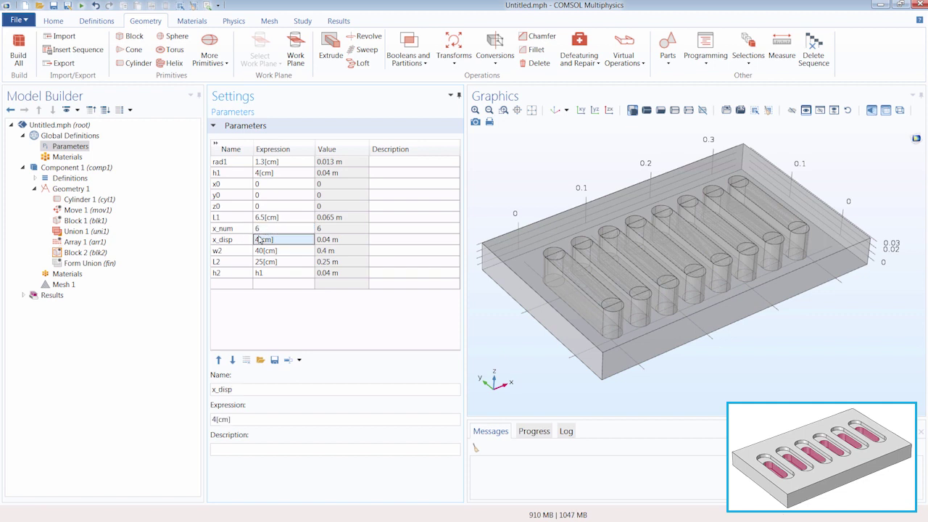
double_click(257, 241)
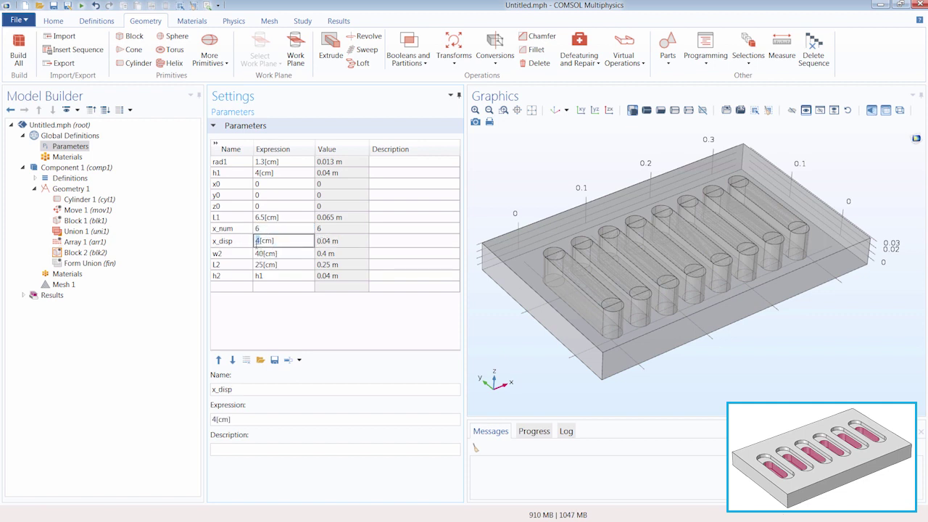
type("6")
left_click(85, 252)
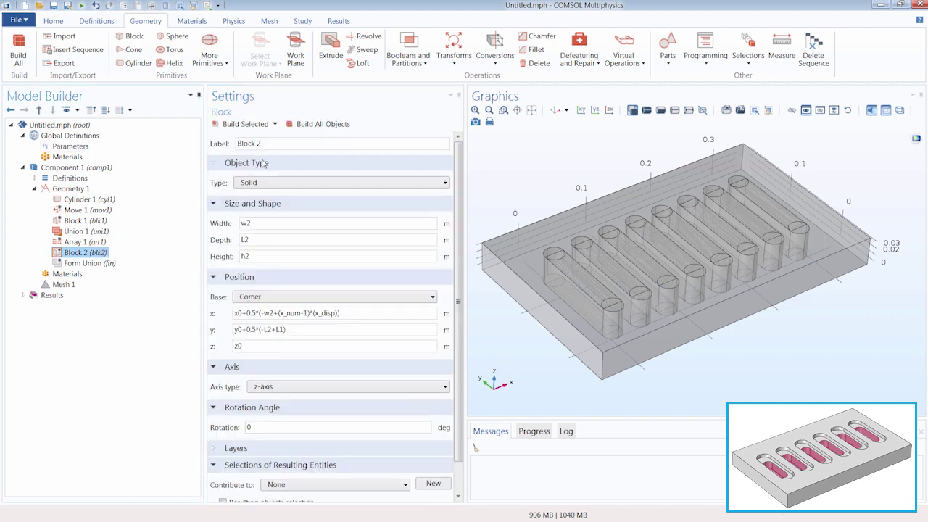
- Rebuild all geometry objects and add a Difference operation with the plate block blk2 as the object to add
left_click(317, 124)
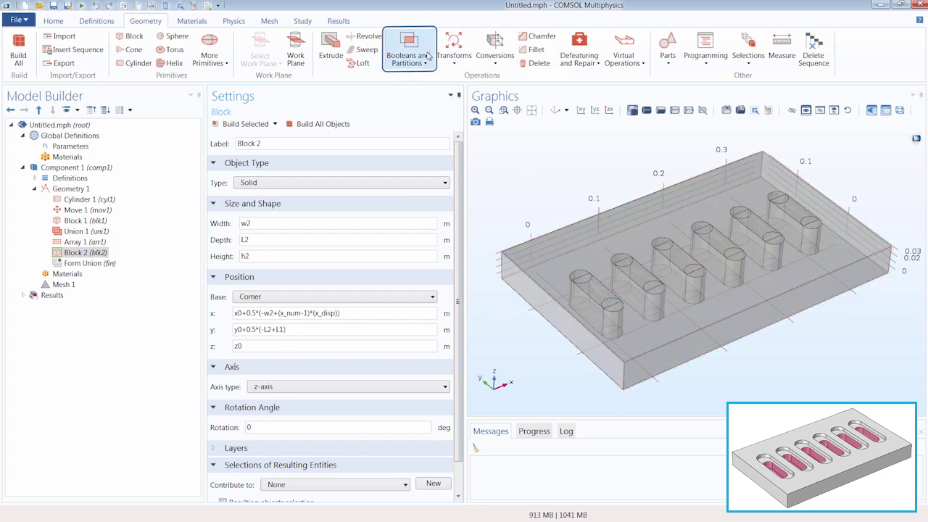
left_click(428, 57)
left_click(424, 106)
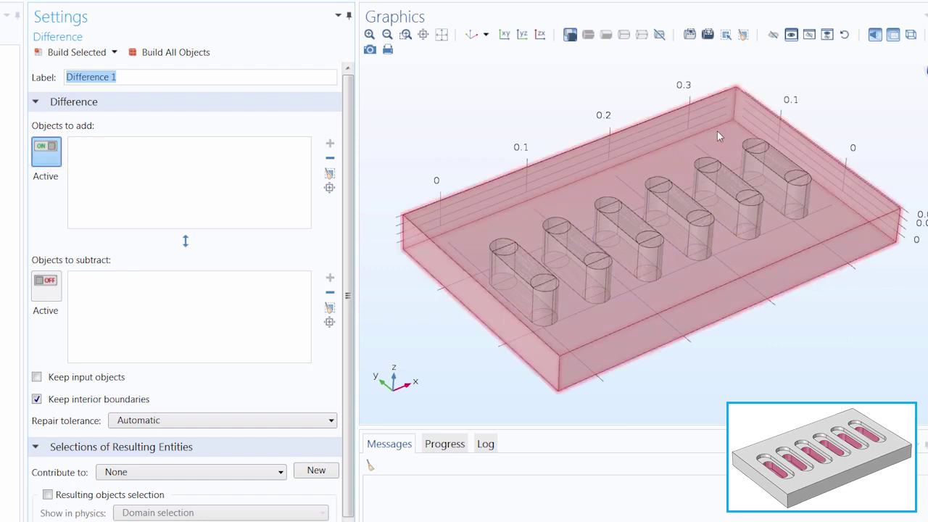
left_click(234, 181)
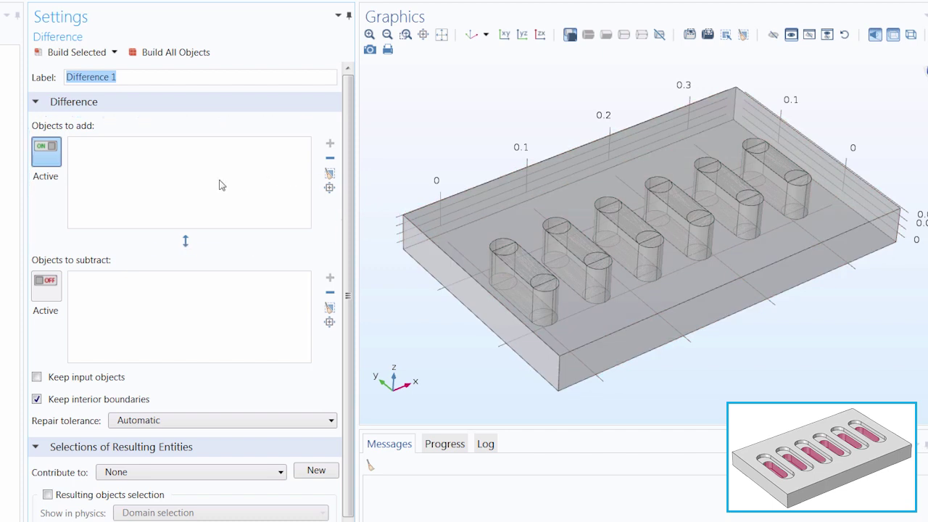
left_click(463, 209)
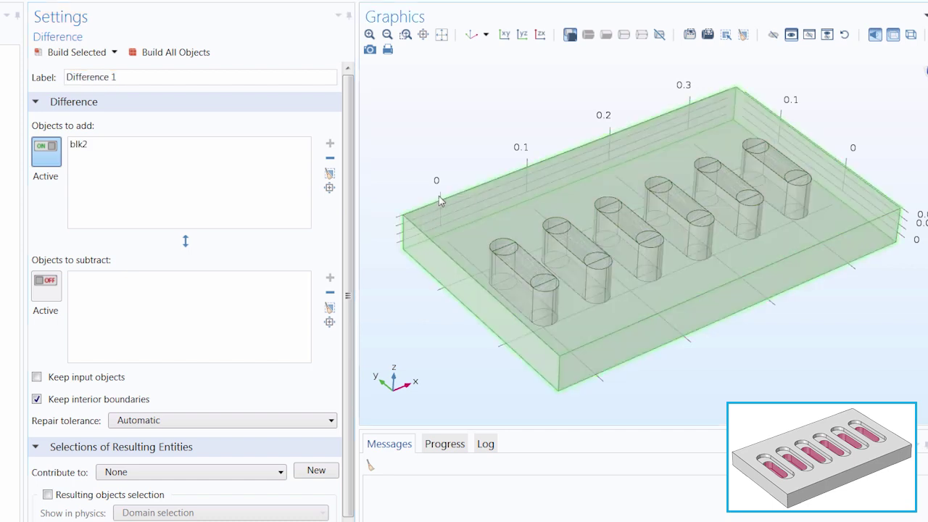
- Select all six slot solids, arr1(1) to arr1(6), as the objects to subtract in the Difference
left_click(44, 290)
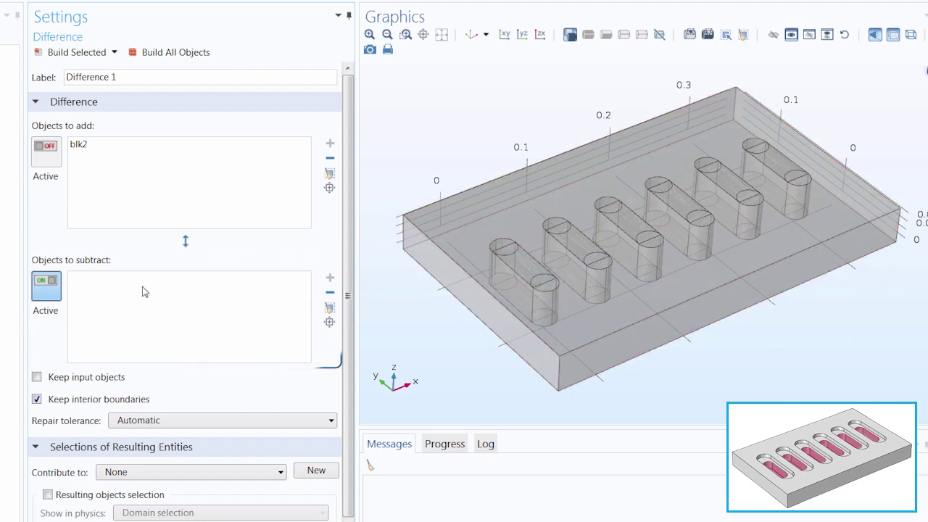
left_click(529, 260)
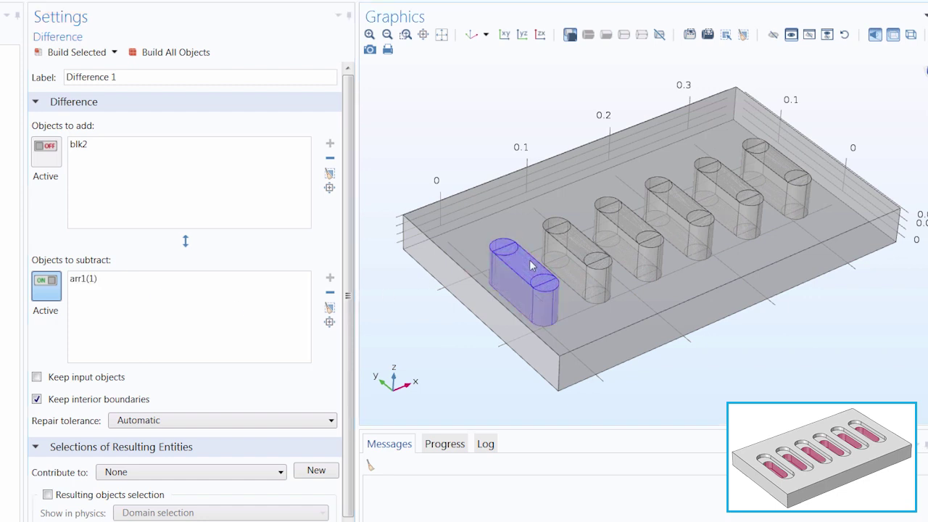
left_click(563, 242)
left_click(504, 34)
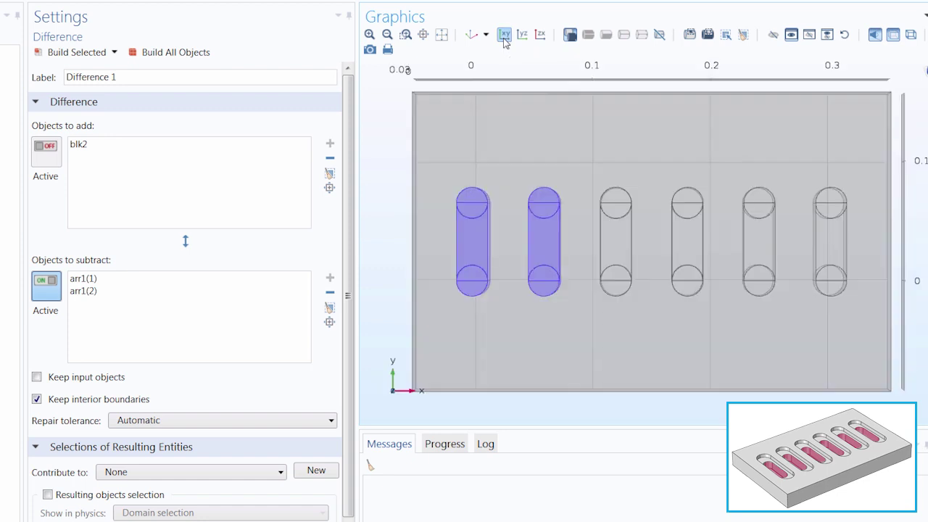
left_click(687, 34)
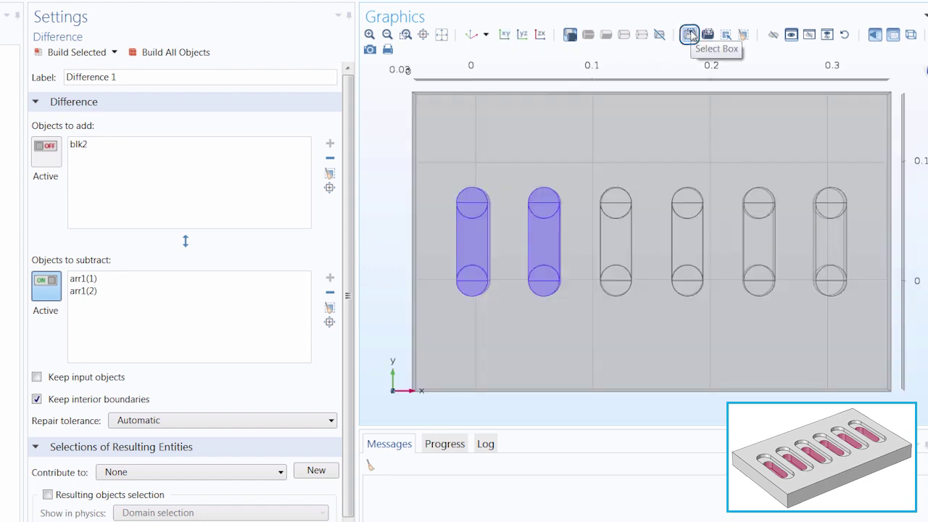
left_click_drag(434, 131, 862, 337)
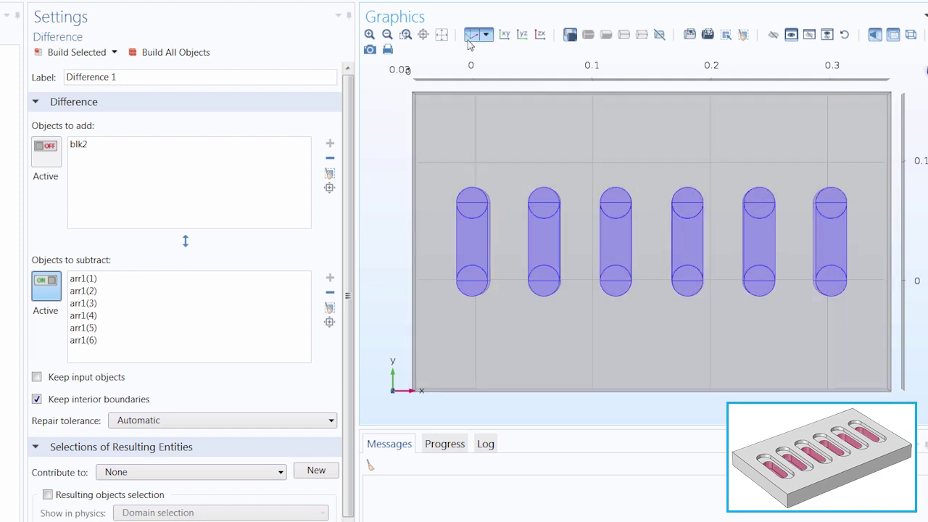
left_click(472, 34)
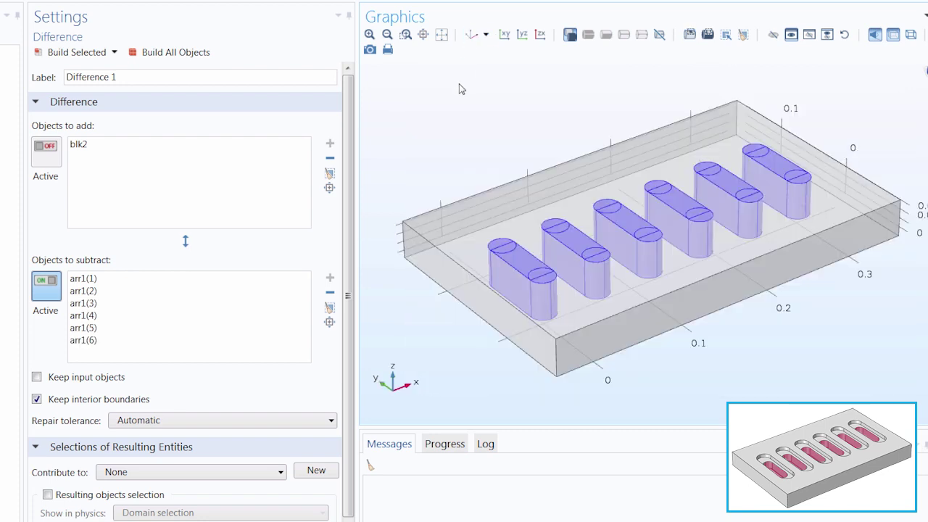
- Build the Difference to cut the slots through the plate and inspect the openings
left_click(90, 58)
left_click_drag(506, 97, 505, 133)
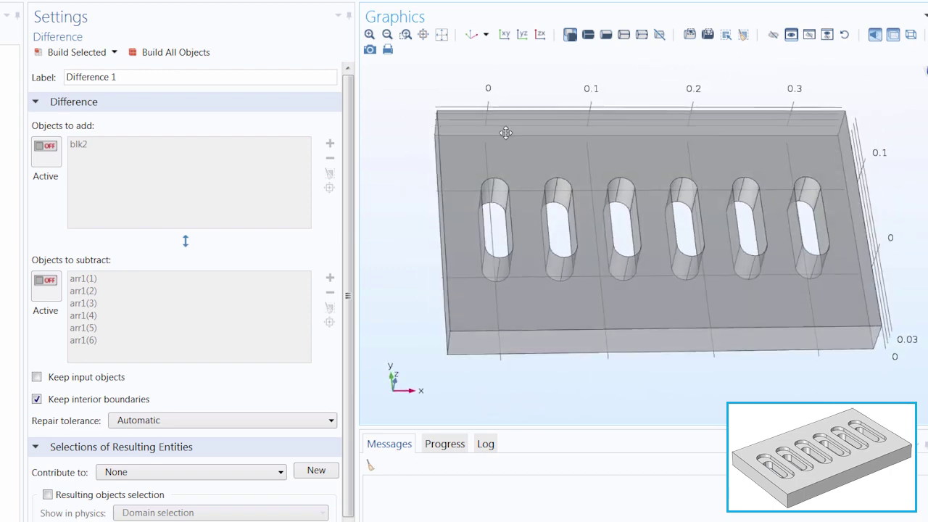
left_click(472, 34)
left_click(531, 259)
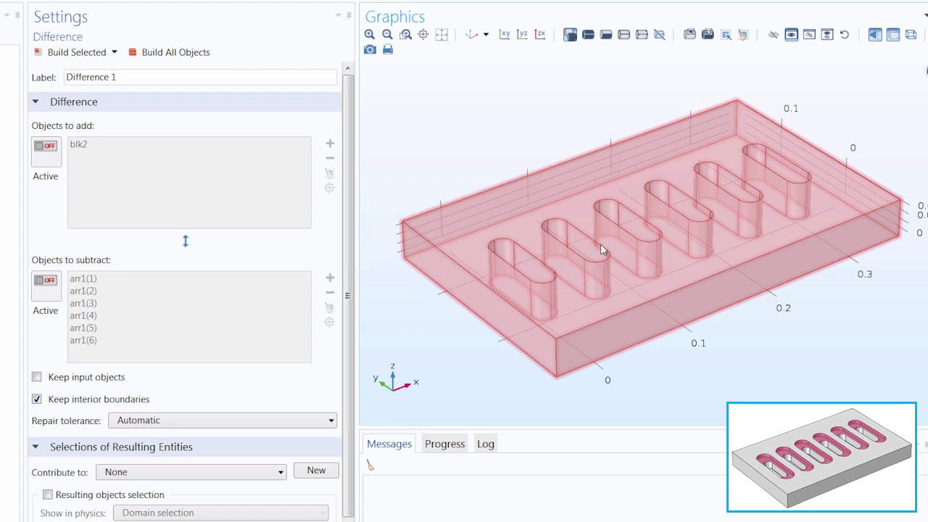
left_click_drag(539, 260, 492, 255)
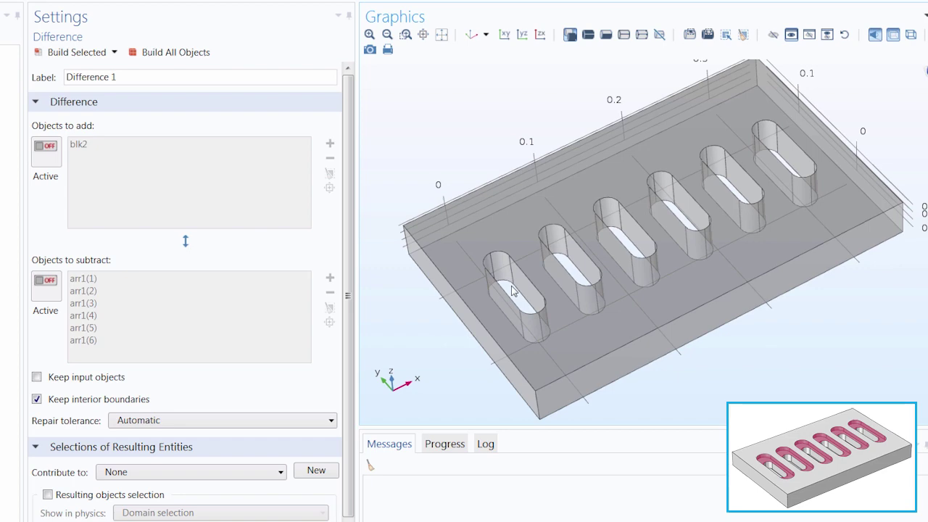
- Add a second cylinder primitive and define the global parameter rad3 as 2[cm]
left_click(140, 64)
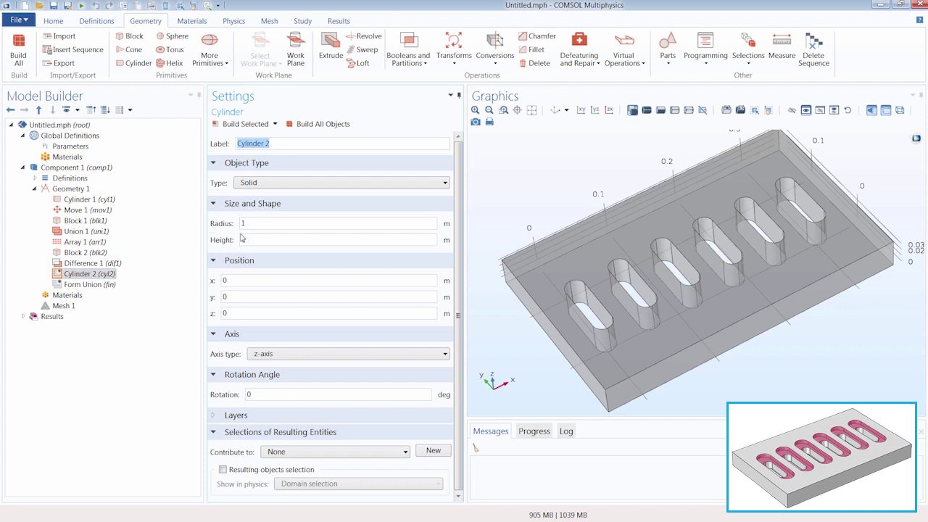
left_click(70, 146)
left_click(223, 285)
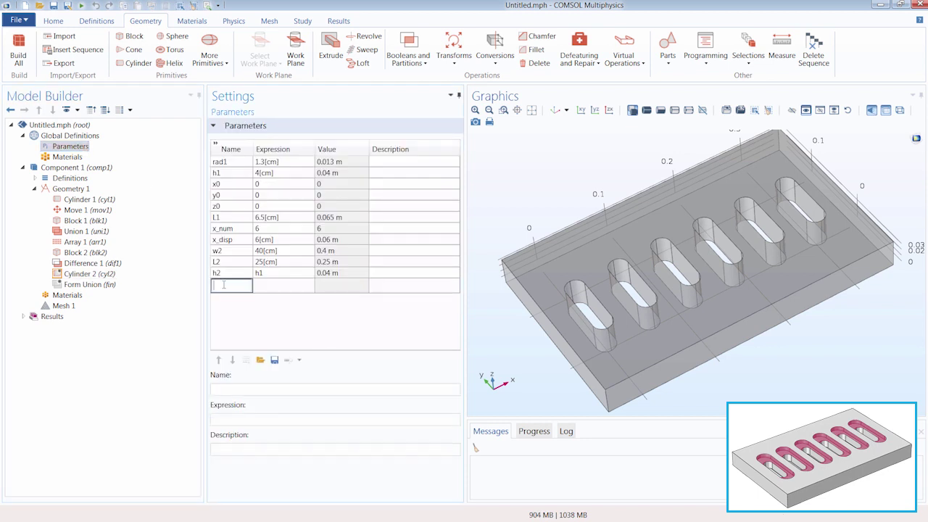
type("rad3")
key("Tab")
type("2")
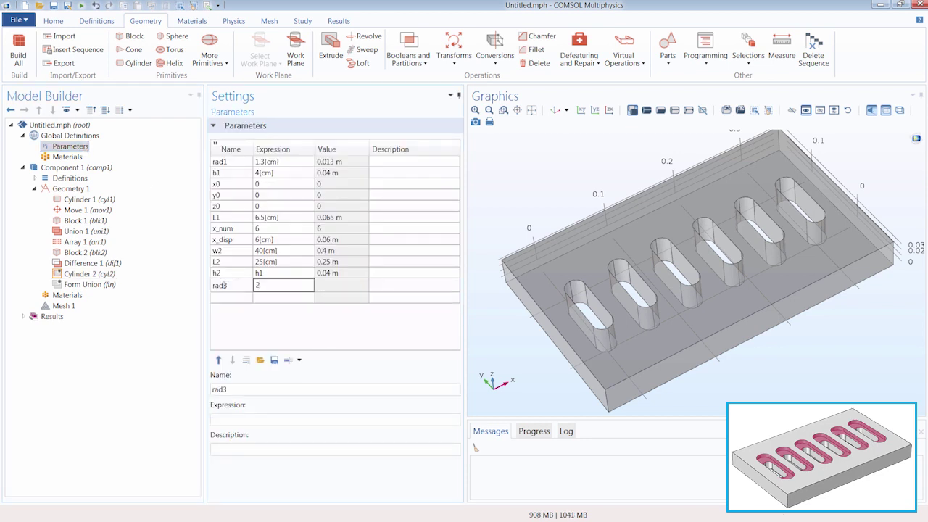
type("[cm]")
key("Tab")
key("Tab")
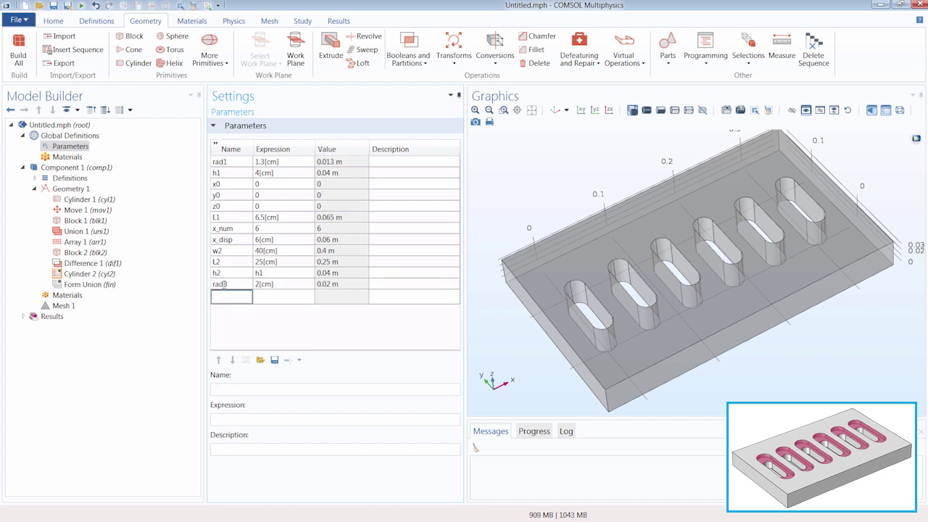
- Define the global parameter h3 as 1[cm]
type("h3")
key("Tab")
type("1[cm]")
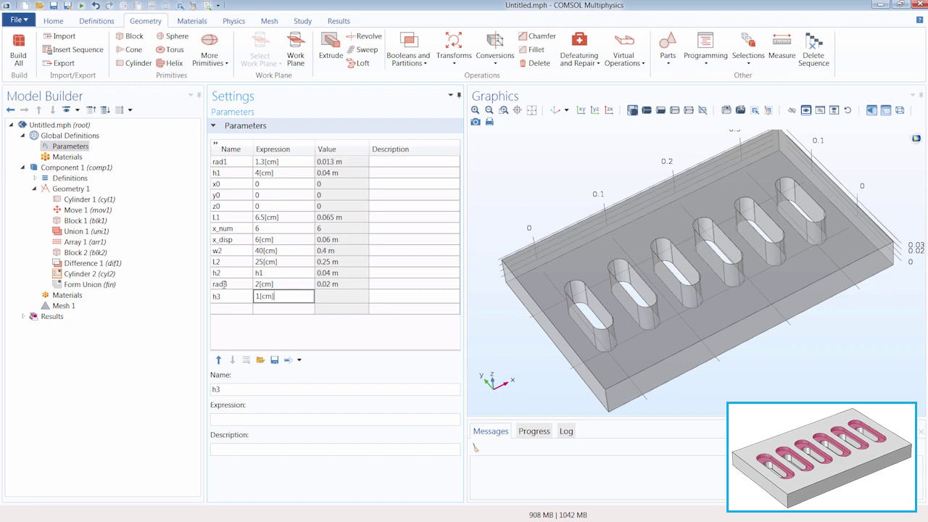
key("Return")
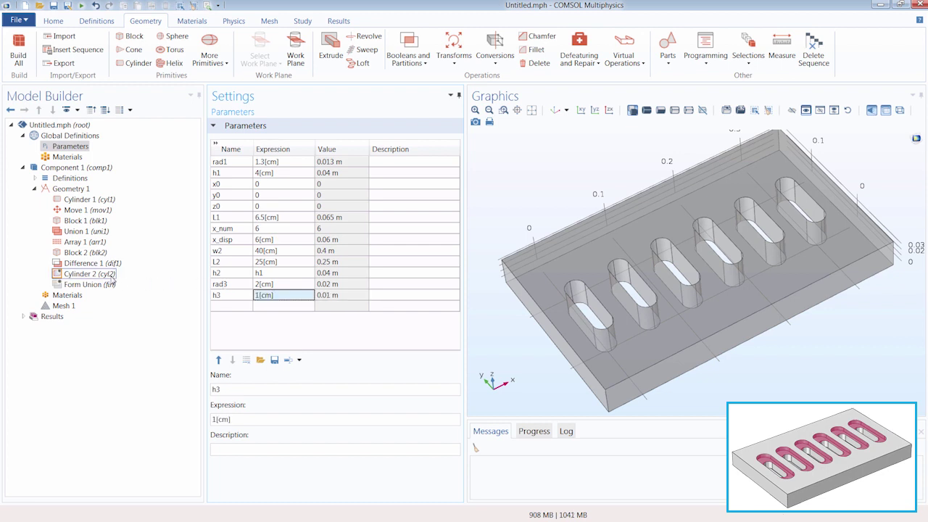
- Set the radius of Cylinder 2 to rad3 and its height to h3, and build it
left_click(90, 274)
left_click_drag(248, 225, 239, 224)
type("rad")
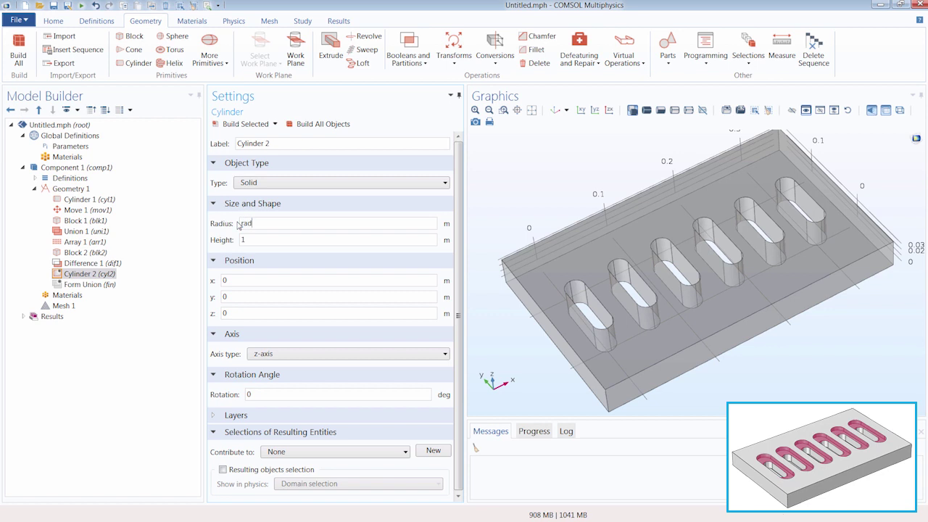
type("3")
key("Tab")
type("h3")
left_click(248, 124)
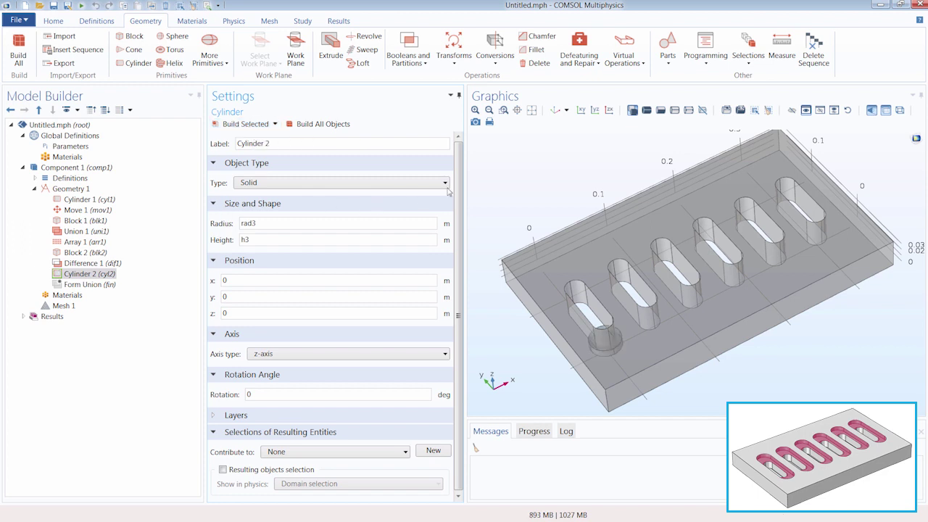
- Position Cylinder 2 at x0, y0-rad1 and z0 for x, y and z, and rebuild it at the first slot's end
left_click(581, 111)
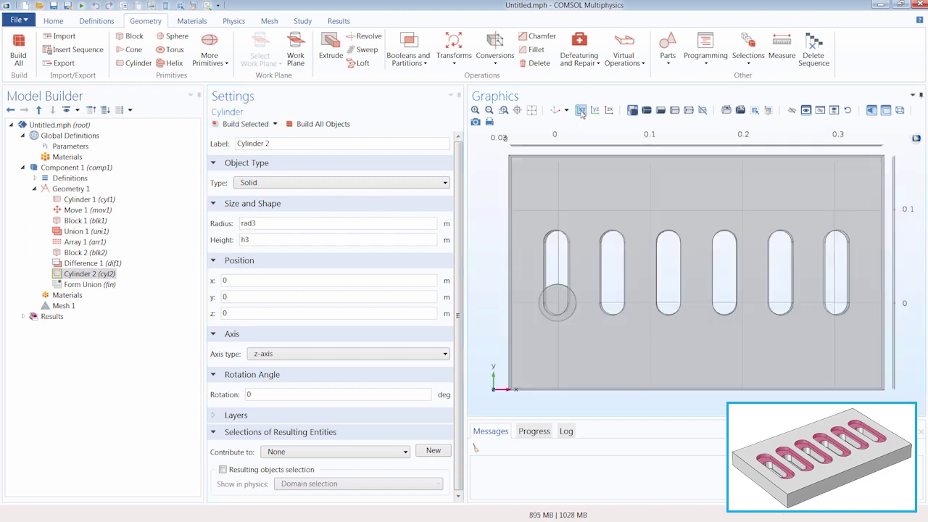
scroll(582, 282, "up", 2)
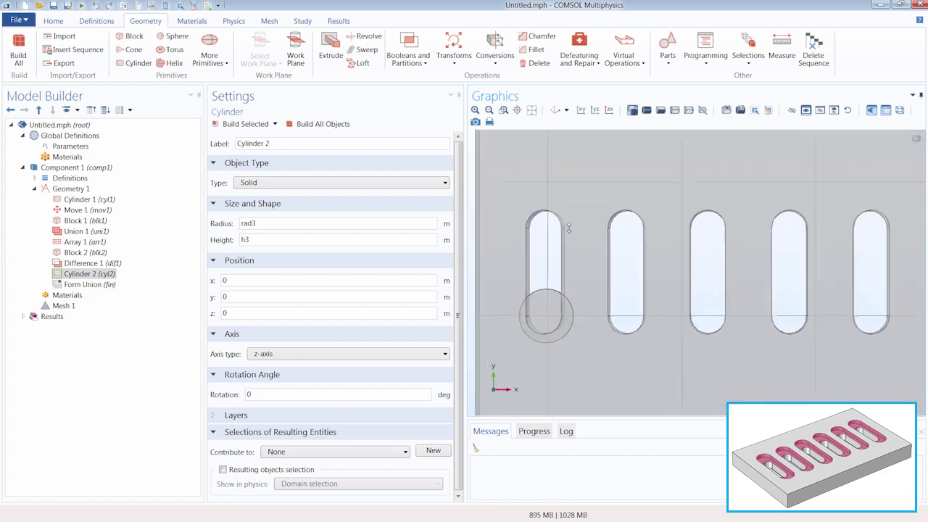
scroll(569, 227, "up", 3)
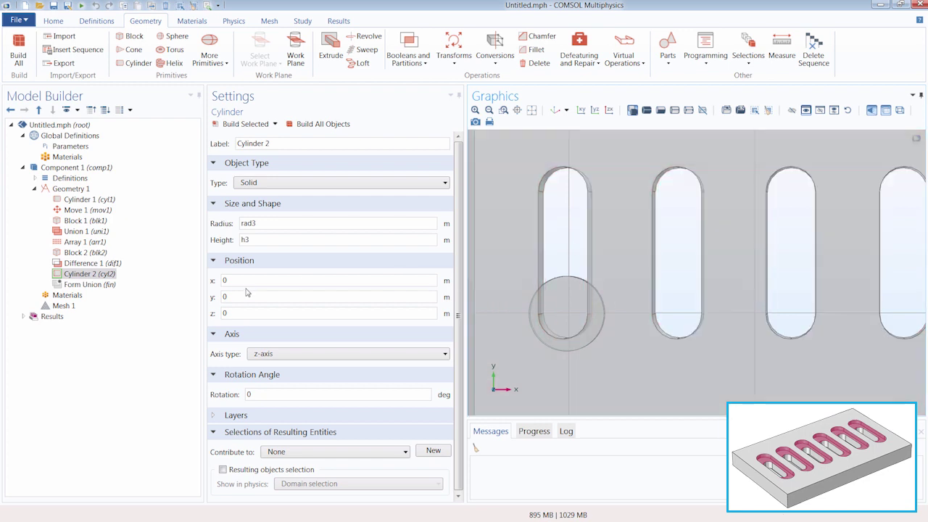
left_click(223, 280)
key("BackSpace")
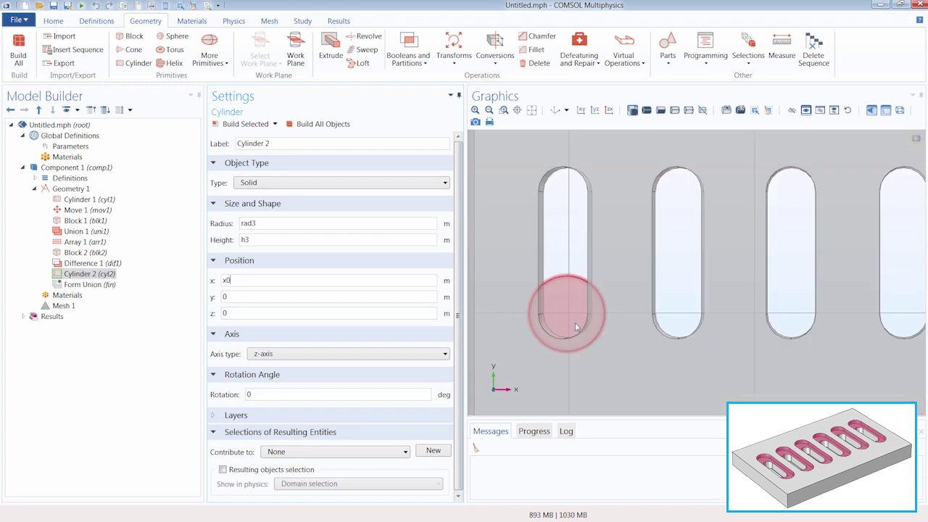
left_click(561, 265)
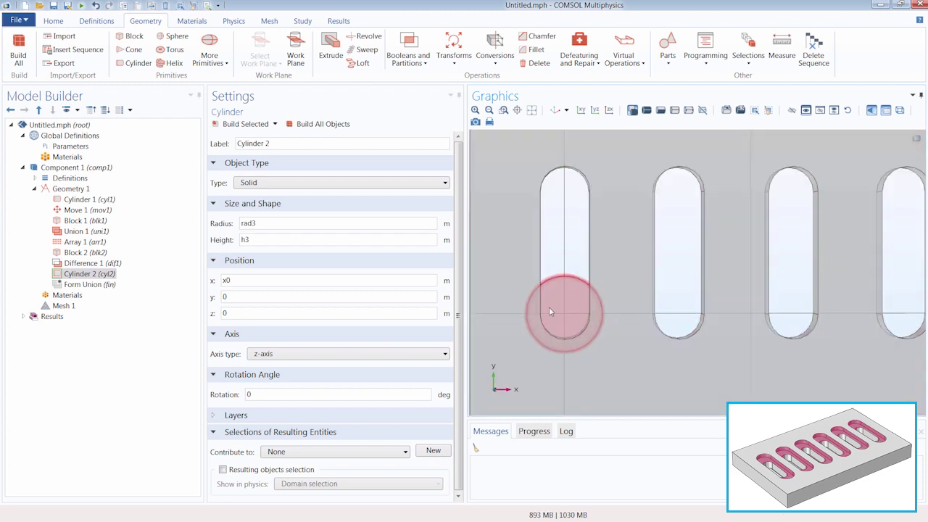
left_click(225, 297)
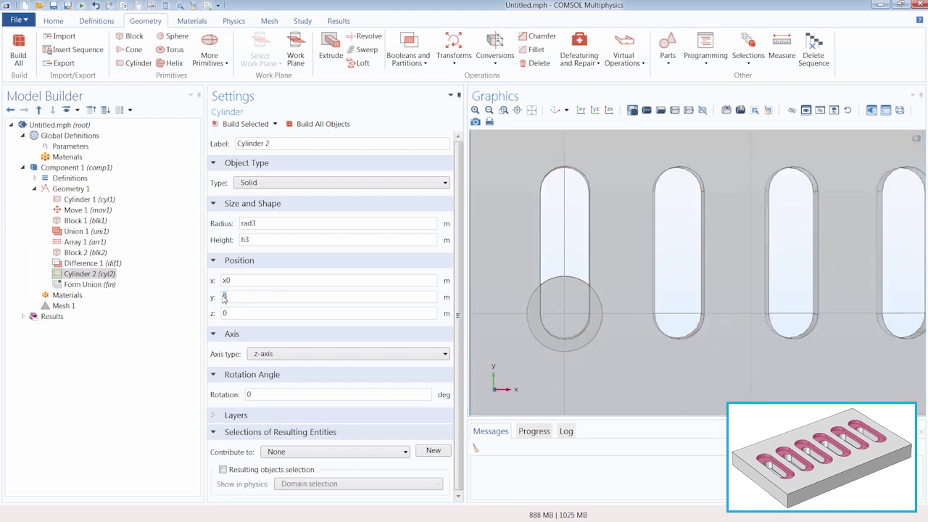
type("y0-rad1")
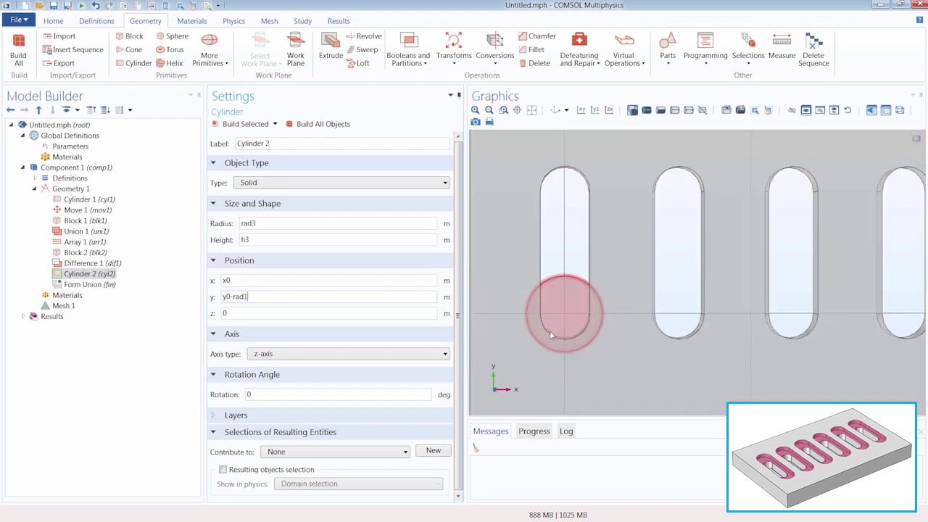
double_click(223, 313)
key("BackSpace")
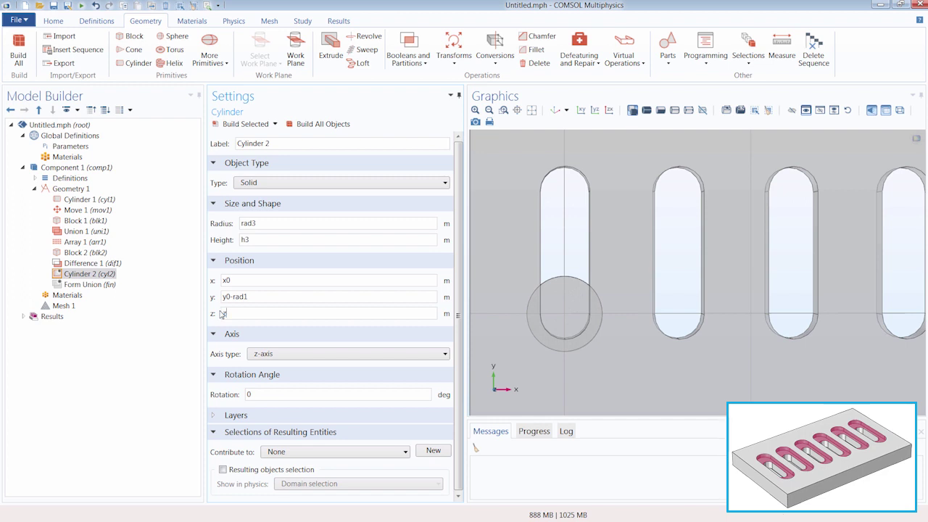
type("z0")
left_click(245, 124)
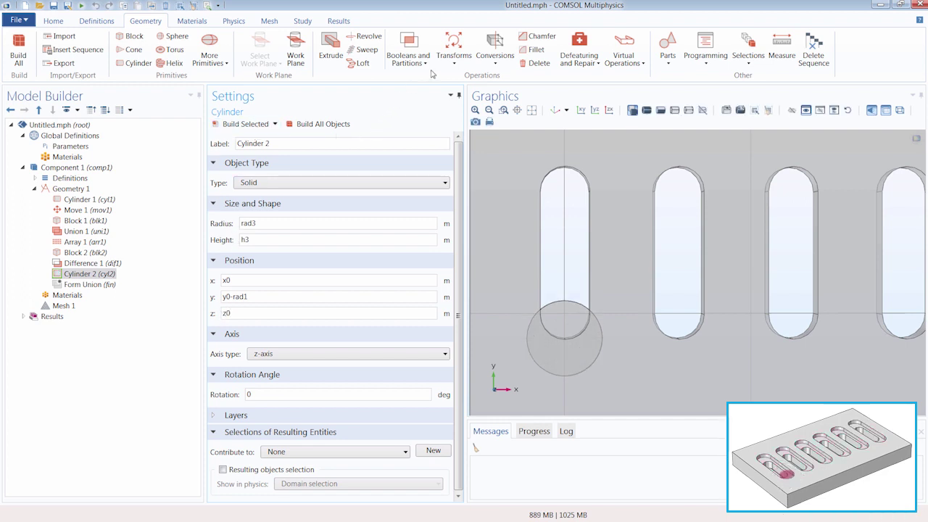
- Add a Move operation with the cylinder cyl2 as input and enable keeping the input objects
left_click(453, 64)
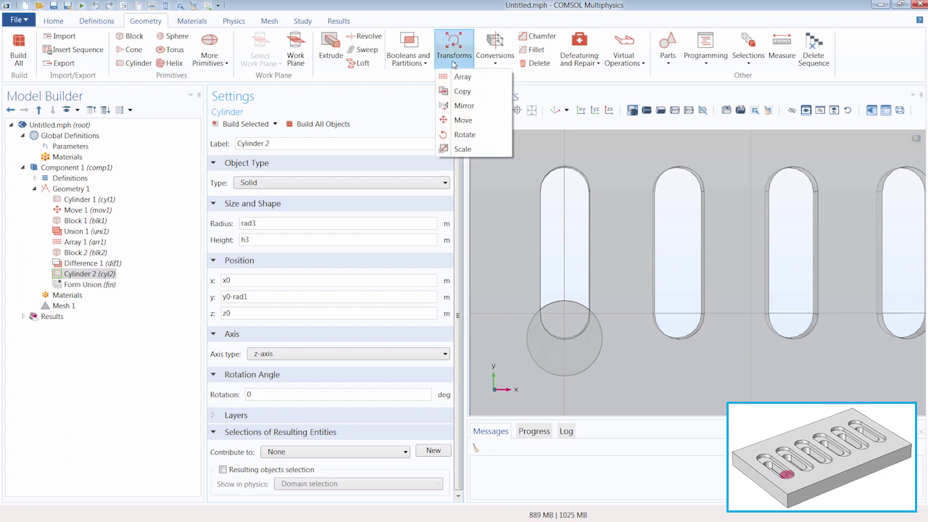
left_click(463, 120)
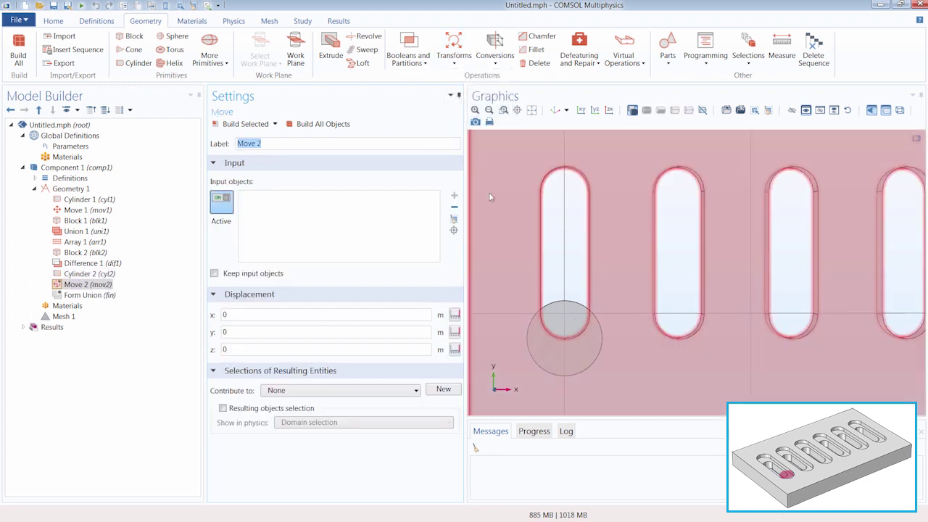
left_click(566, 320)
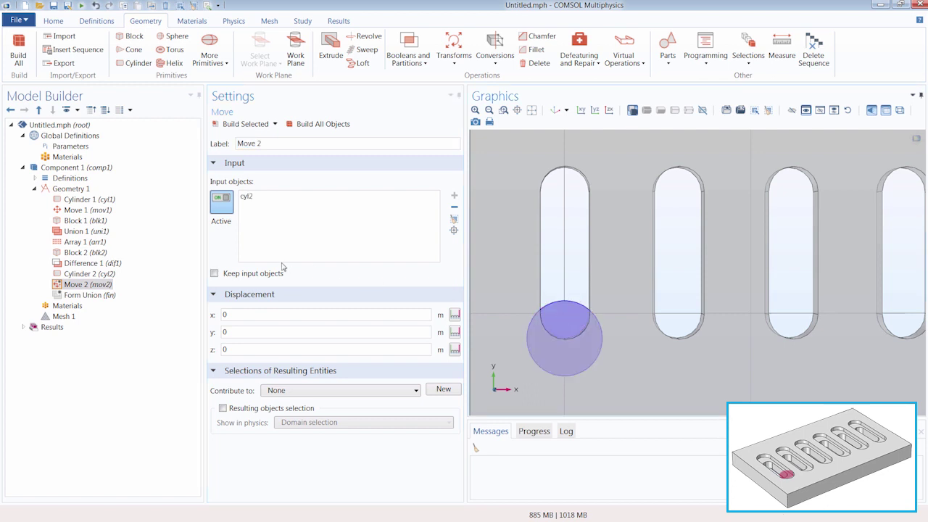
left_click(271, 276)
- Define the global parameter L3 as 10[cm]
left_click(70, 145)
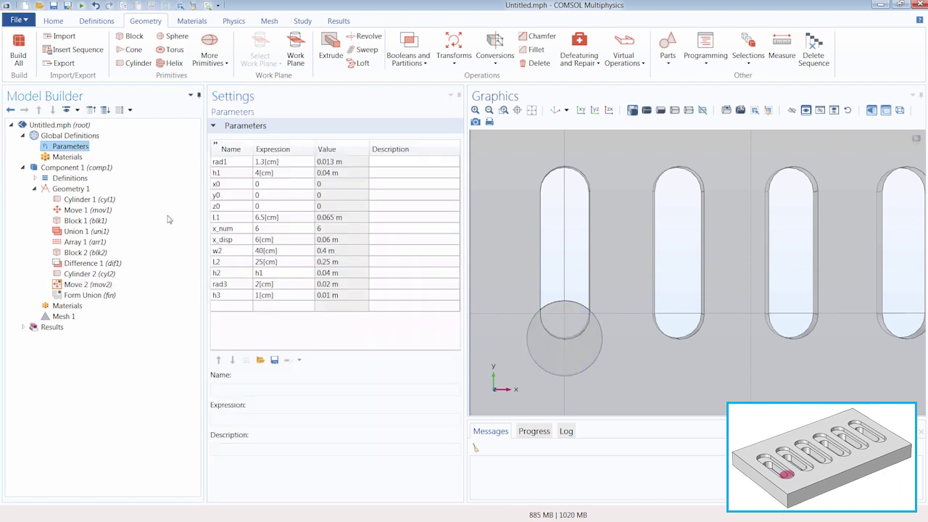
left_click(224, 306)
type("L3")
key("Tab")
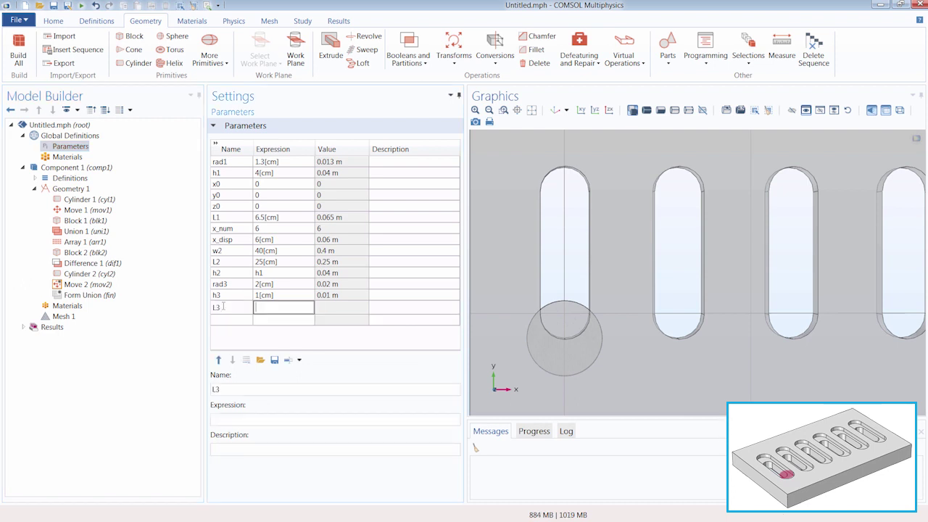
type("10[cm]")
key("Return")
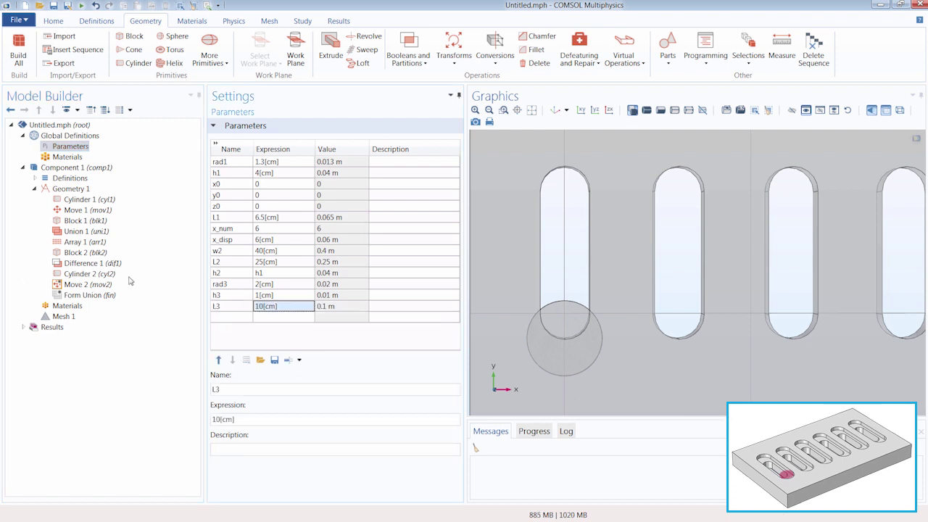
- Set the y displacement of Move 2 to L3 and build the cylinder copy at the first slot's other end
left_click(108, 285)
left_click(224, 332)
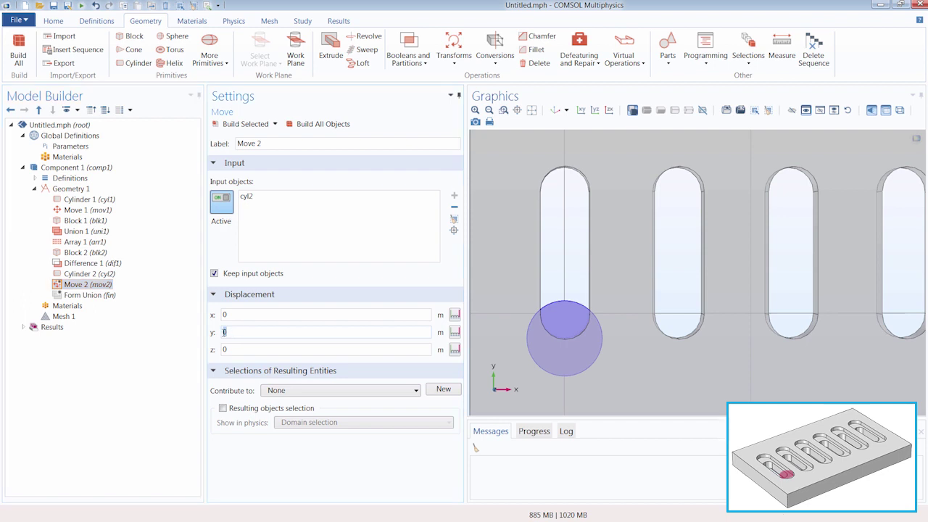
type("L3")
left_click(245, 124)
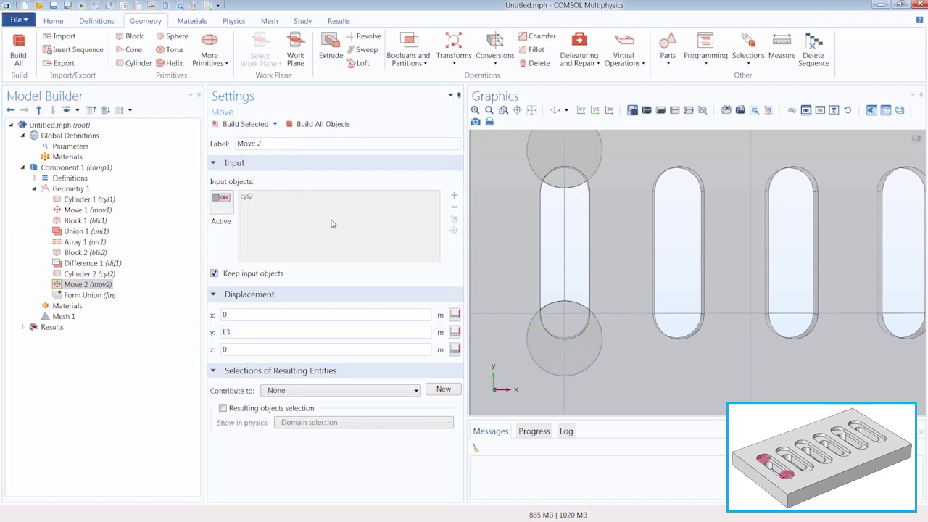
right_click_drag(504, 174, 508, 196)
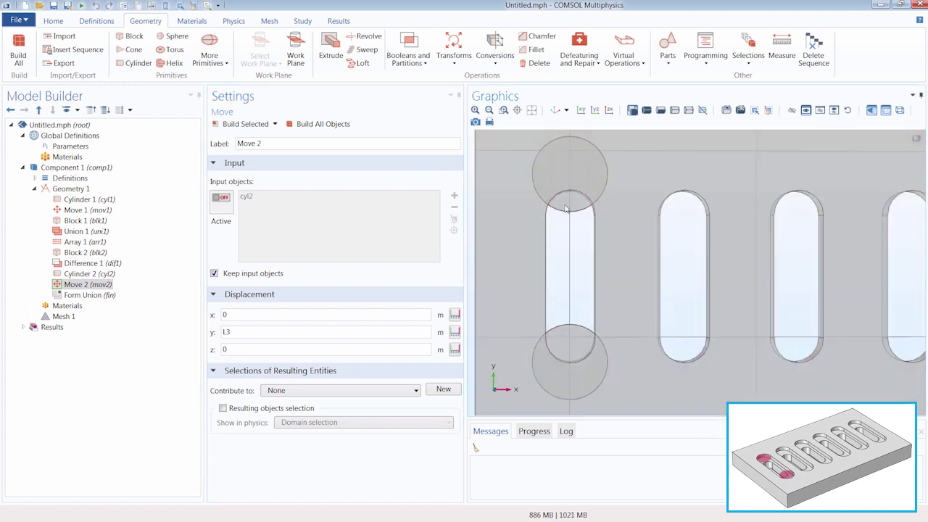
- Add a block with width 2*rad3, depth L3 and height h3, and build it
left_click(132, 36)
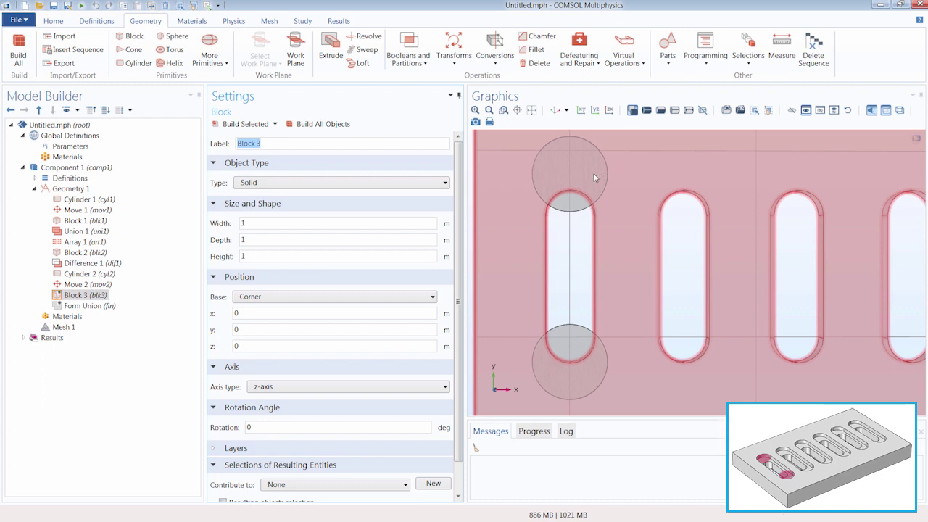
left_click(273, 222)
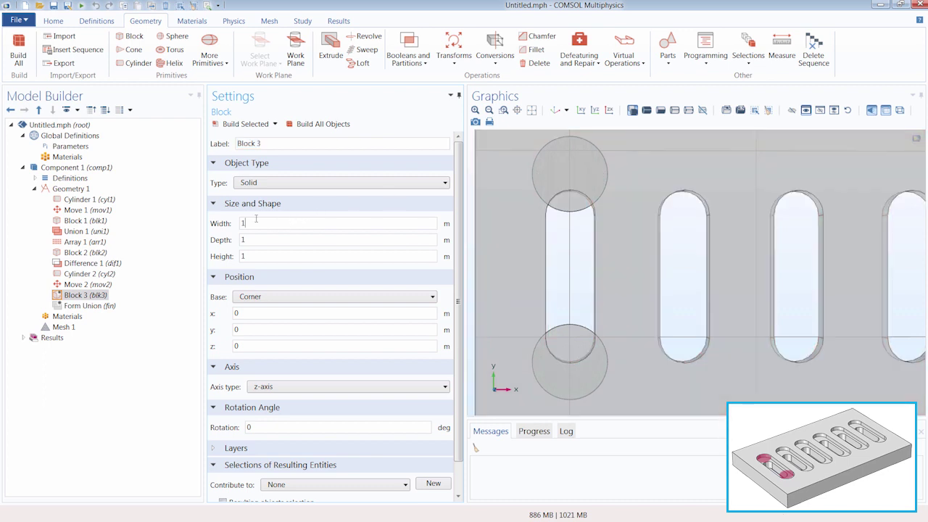
key("BackSpace")
type("2*rad3")
key("Tab")
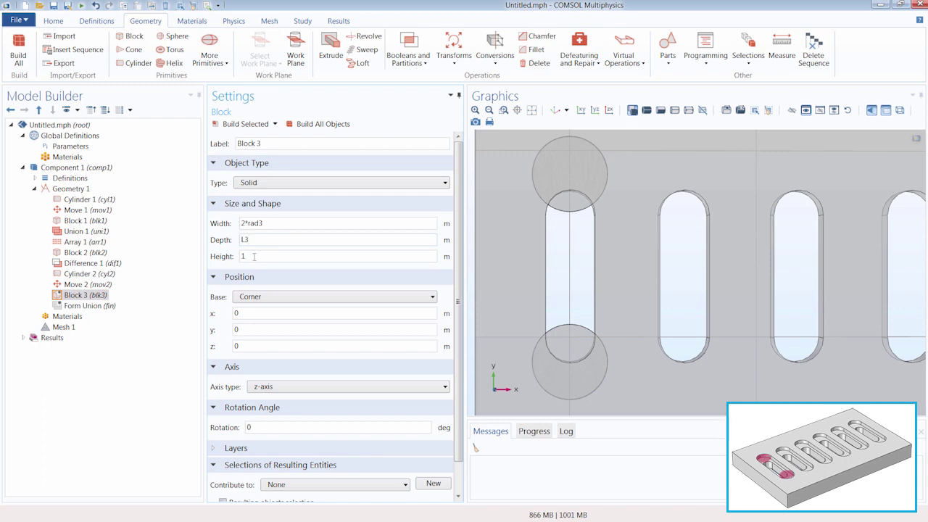
left_click_drag(248, 257, 240, 258)
type("h3")
left_click(243, 124)
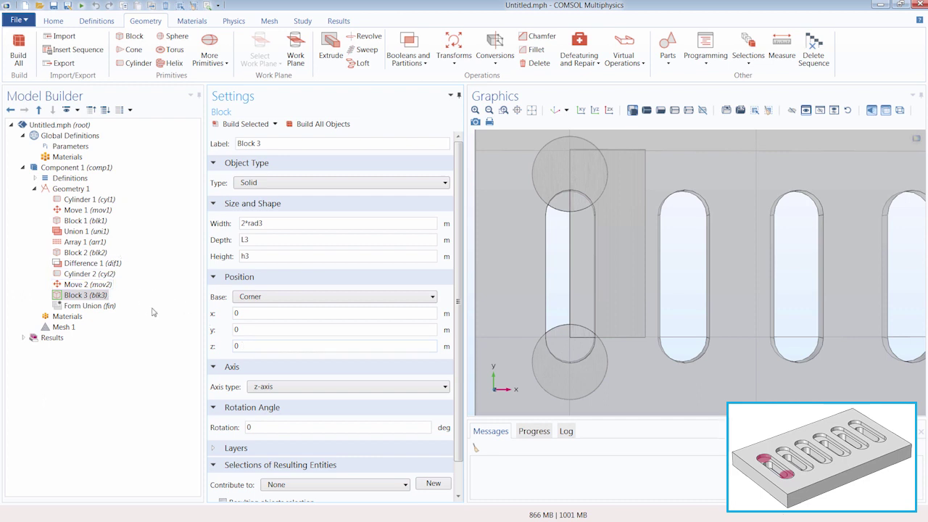
- Set the position of Block 3 to x0, y0 and z0 for x, y and z
left_click(235, 314)
type("x")
left_click(235, 330)
type("y")
left_click(235, 346)
type("z")
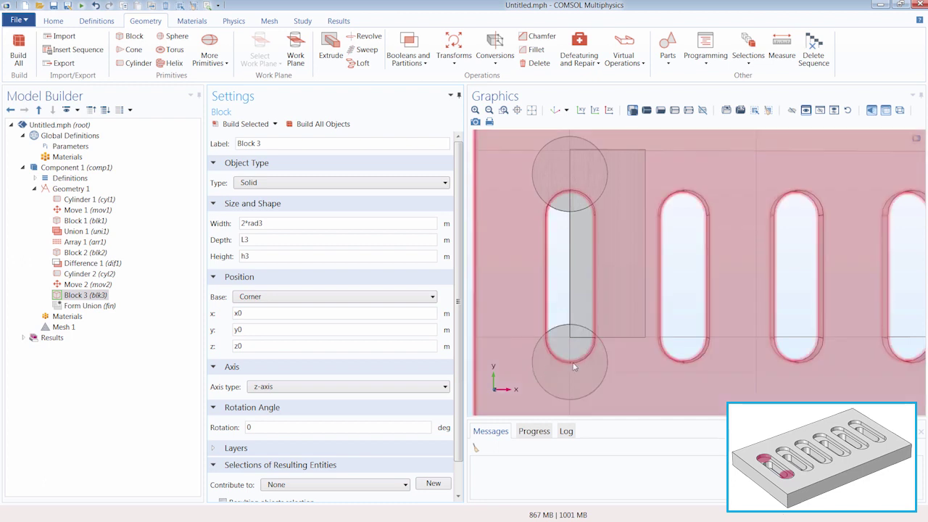
- Change Block 3's x position to x0-rad3 and its y position to y0-rad1, rebuilding it between the two cylinders
left_click(261, 313)
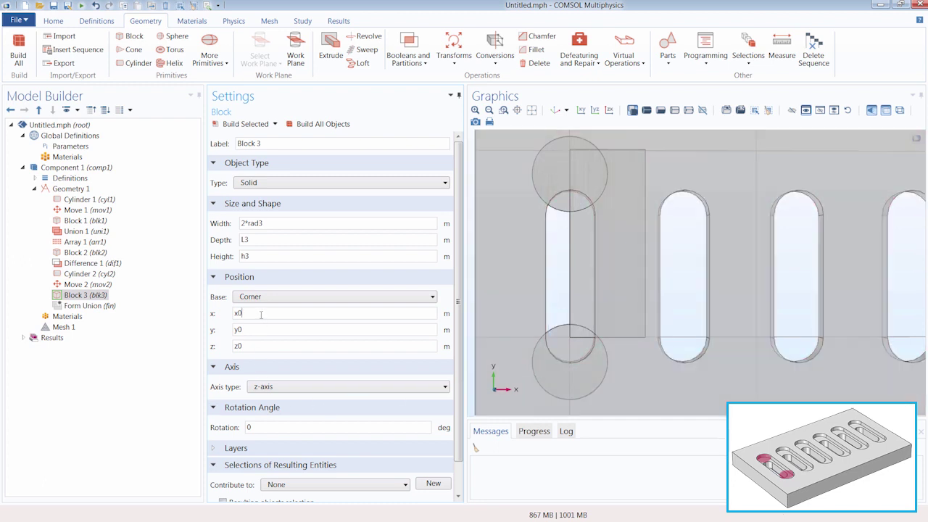
type("-rad3")
left_click(247, 124)
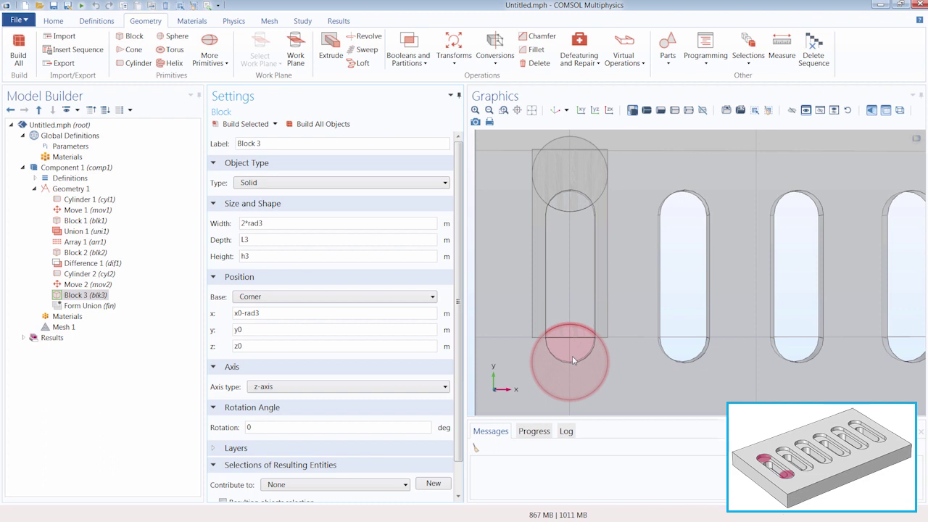
left_click(274, 330)
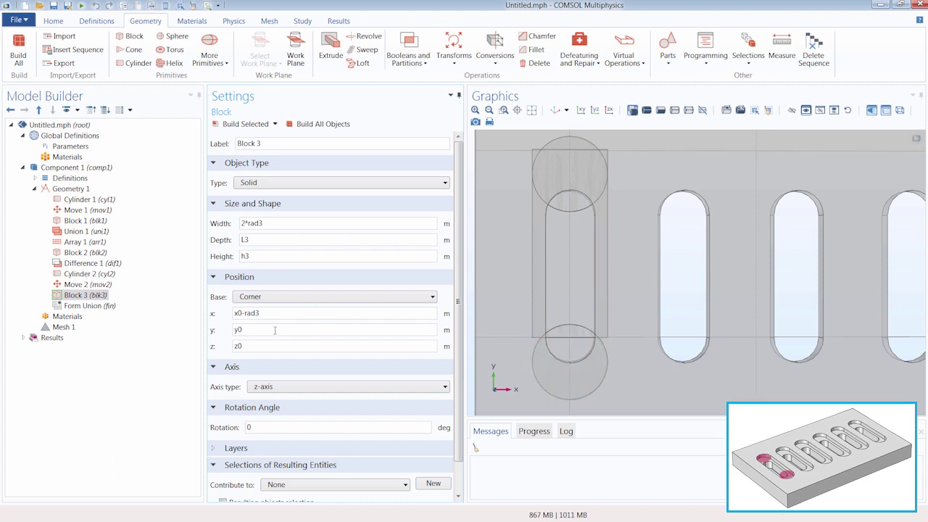
type("-rad1")
left_click(244, 126)
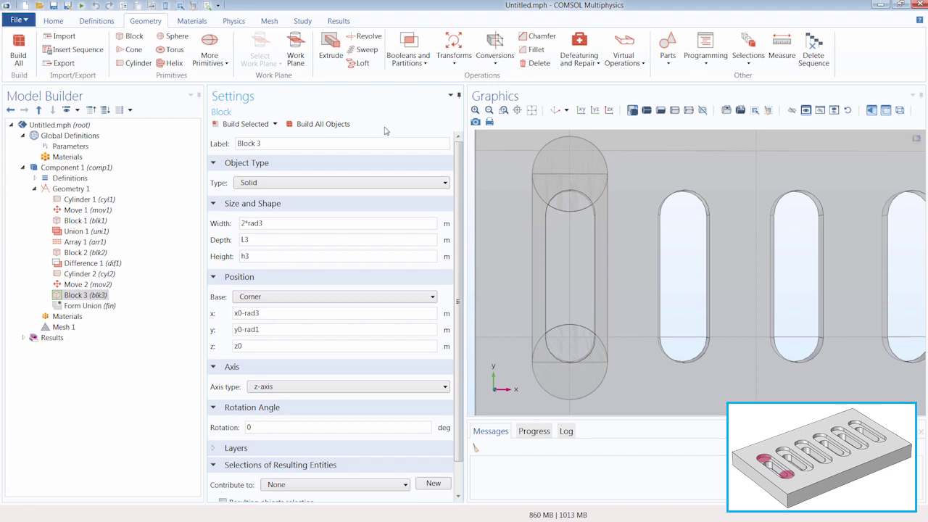
- Unite cyl2, mov2 and blk3 with a Union operation that does not keep interior boundaries, and build it
left_click(556, 110)
left_click_drag(562, 138, 549, 161)
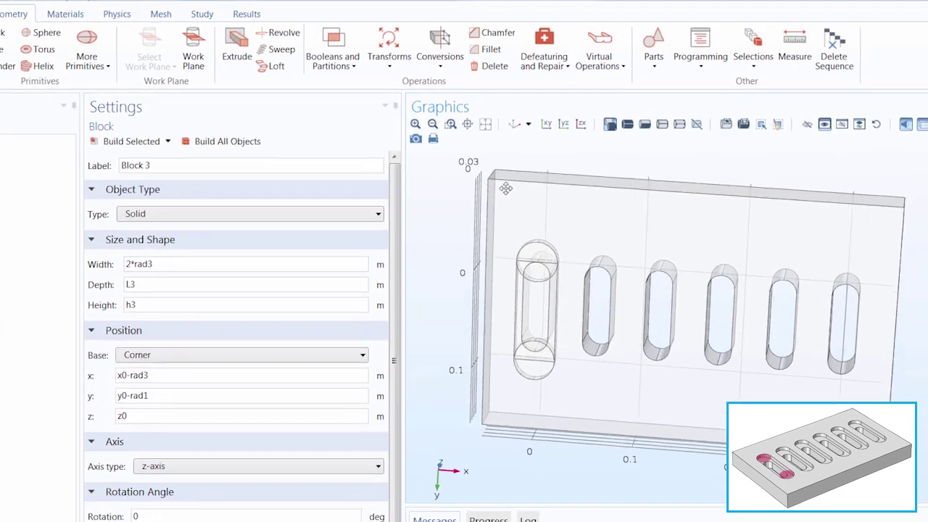
left_click(382, 63)
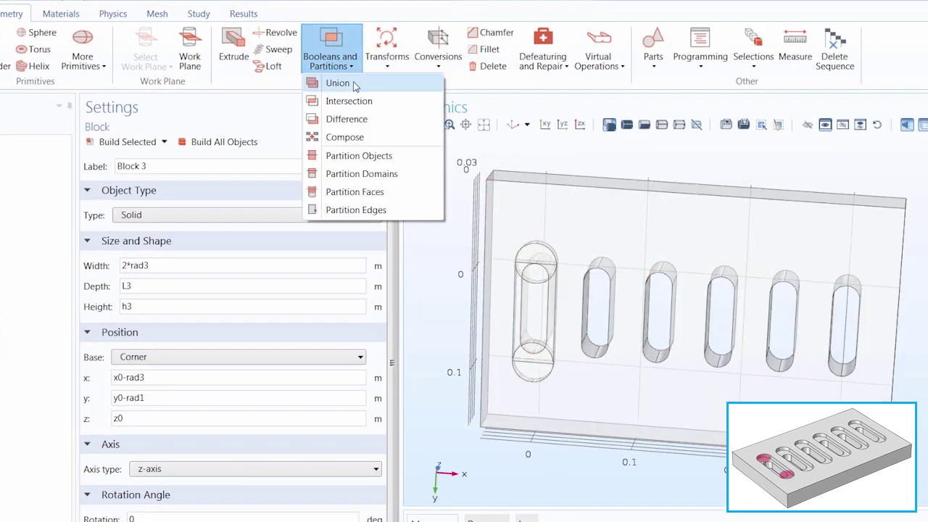
left_click(355, 86)
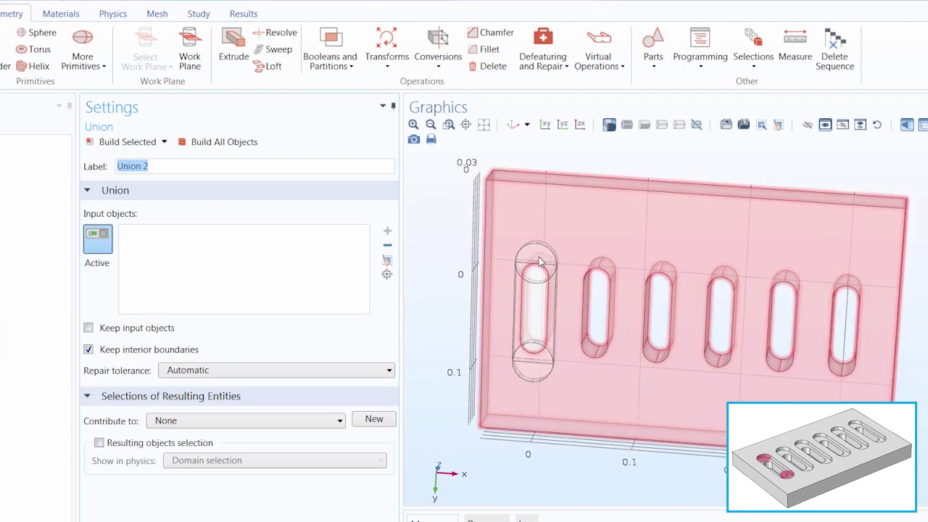
left_click(530, 263)
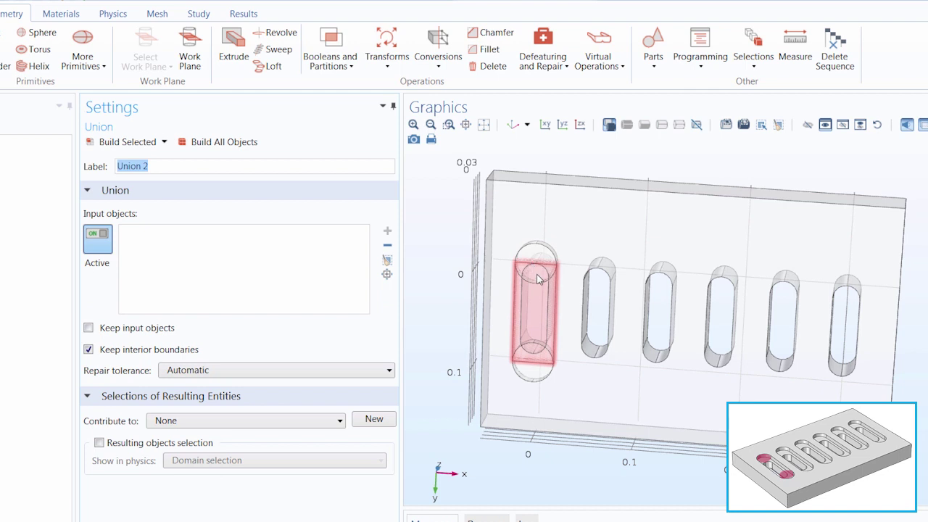
left_click(538, 283)
left_click(540, 302)
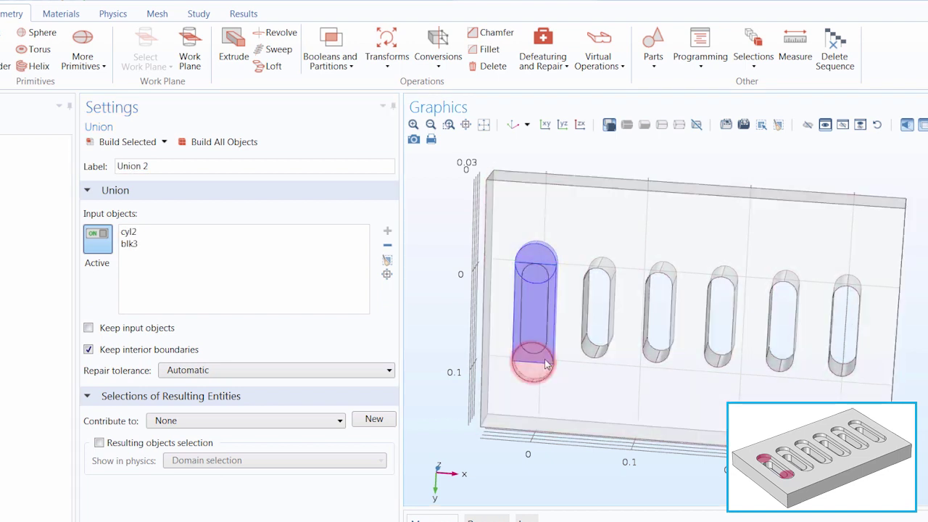
left_click(546, 365)
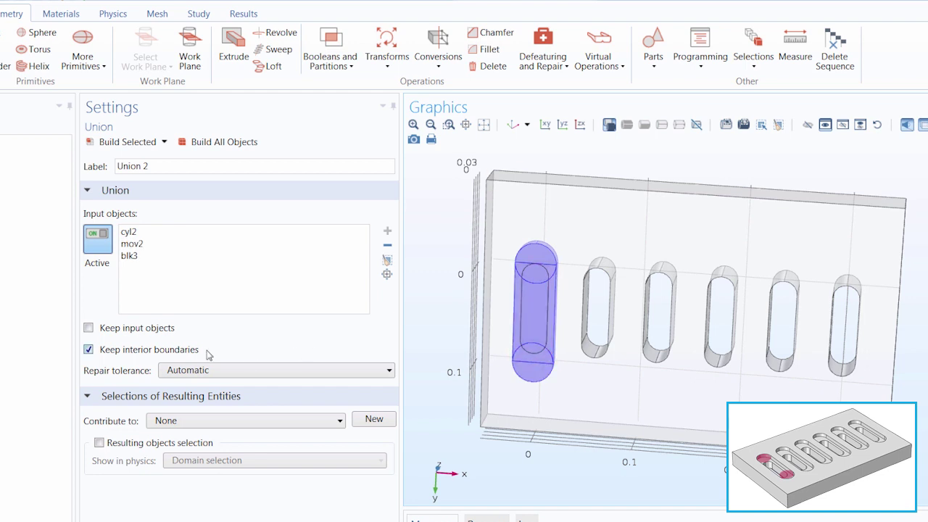
left_click(188, 351)
left_click(128, 142)
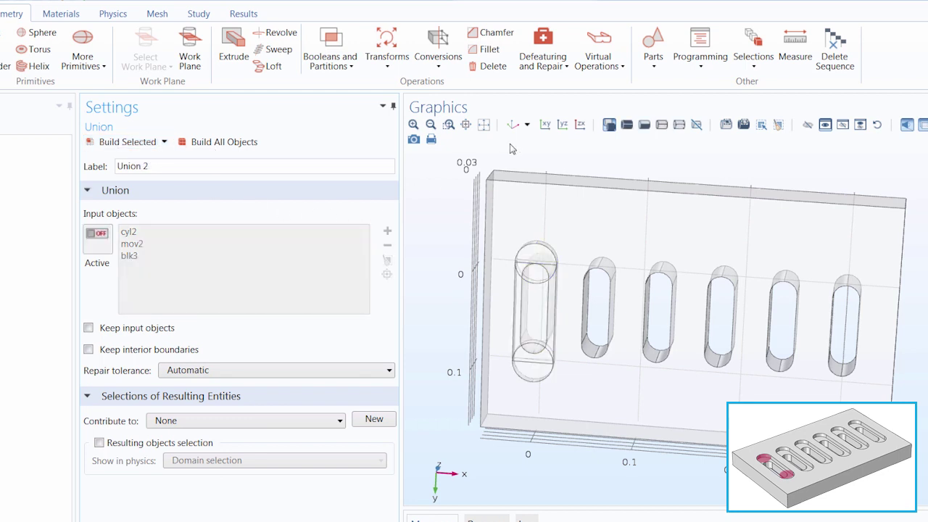
- Add a Move operation with the united slot-step object uni2 as its input
left_click(545, 125)
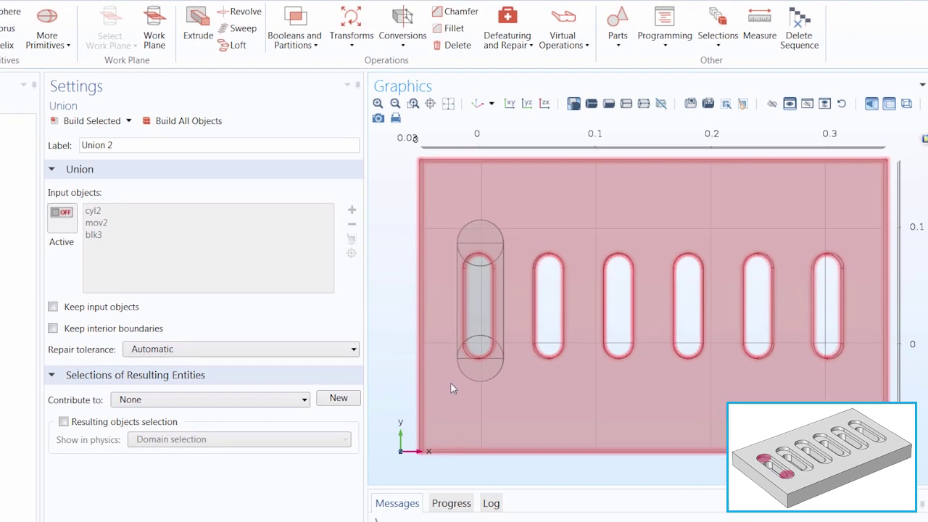
scroll(486, 403, "up", 3)
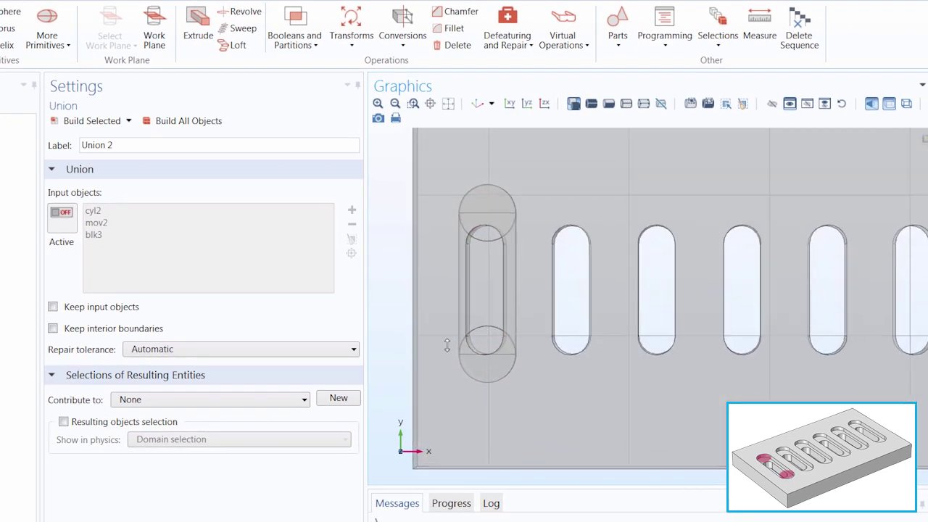
scroll(436, 309, "up", 1)
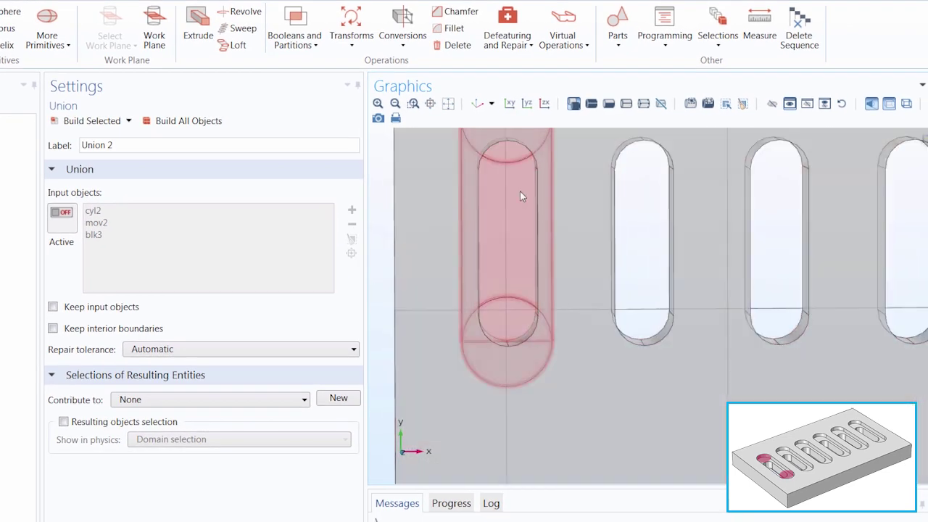
left_click_drag(522, 196, 511, 227)
right_click_drag(511, 227, 509, 263)
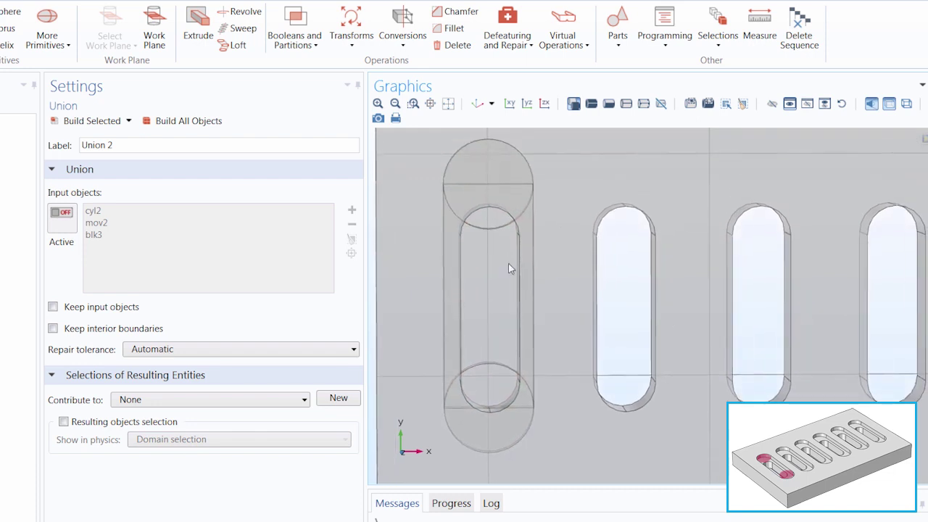
left_click(351, 32)
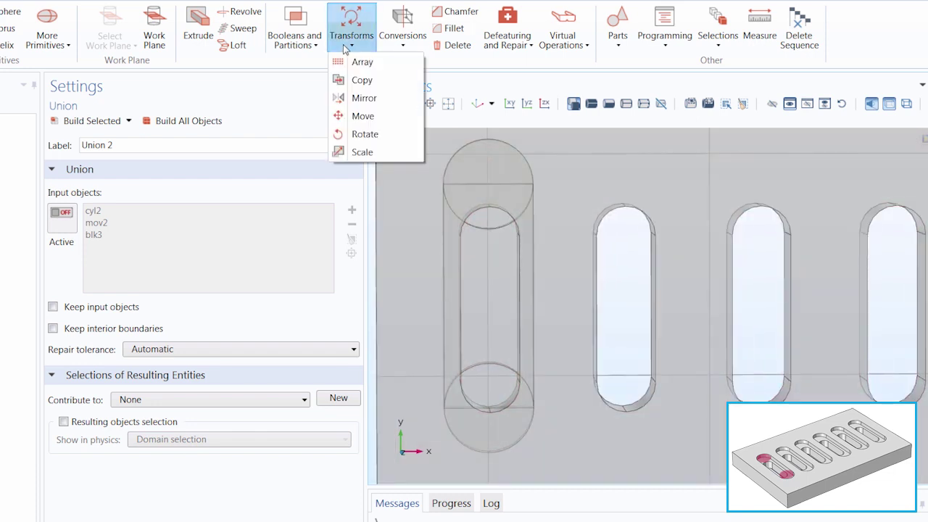
left_click(373, 116)
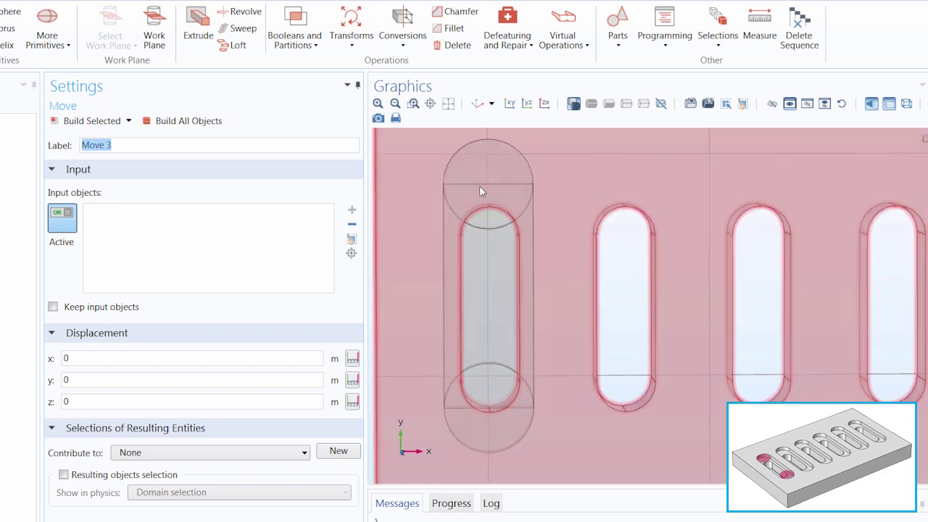
left_click(503, 238)
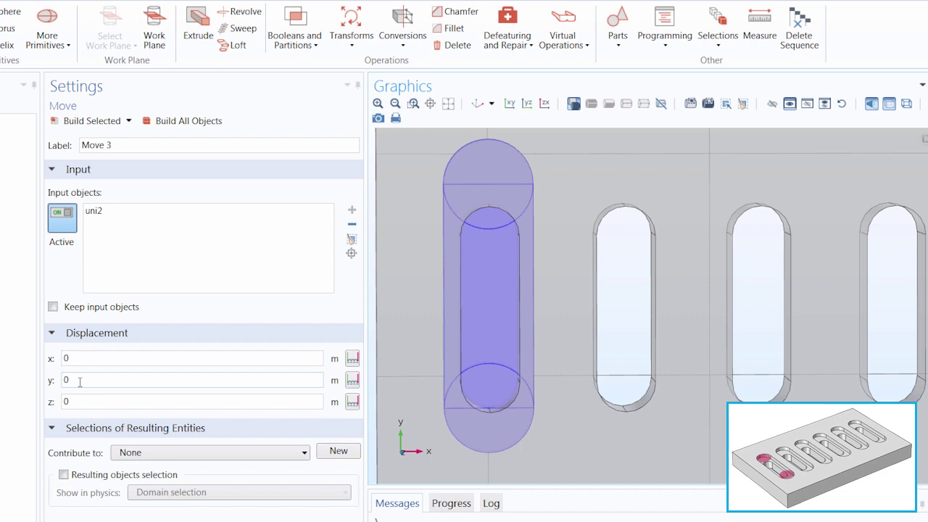
- Set the y displacement of Move 3 to (-L3+2*rad1+L1)/2 and build it to centre the step on the slot
left_click_drag(80, 382, 62, 385)
type("-L3+2*rad1+L1)")
key("Left")
key("Left")
key("Left")
key("Left")
key("Left")
key("Left")
key("Left")
key("Left")
key("Left")
key("Left")
key("Left")
key("Left")
key("Left")
key("Left")
type("(")
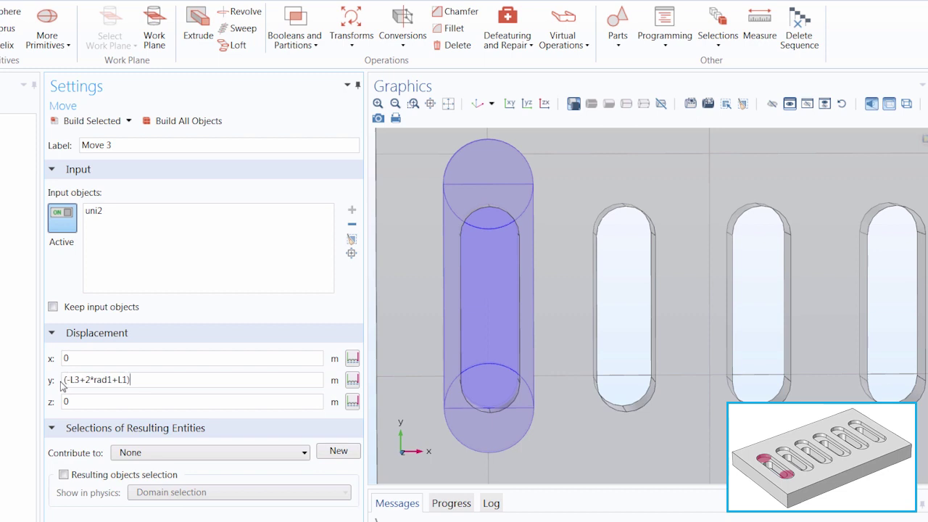
key("End")
type("/2")
left_click(87, 121)
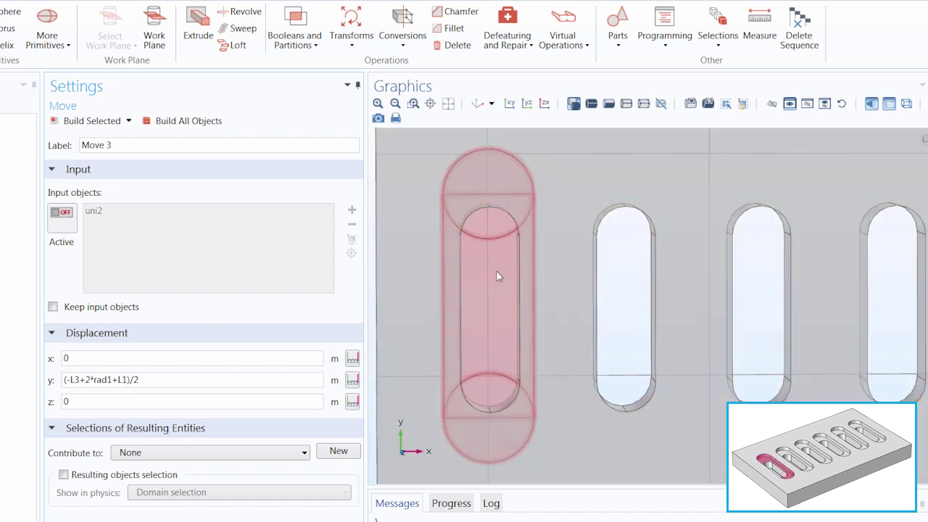
- Add an Array operation with the centred slot-step object mov3 as its input
left_click(477, 104)
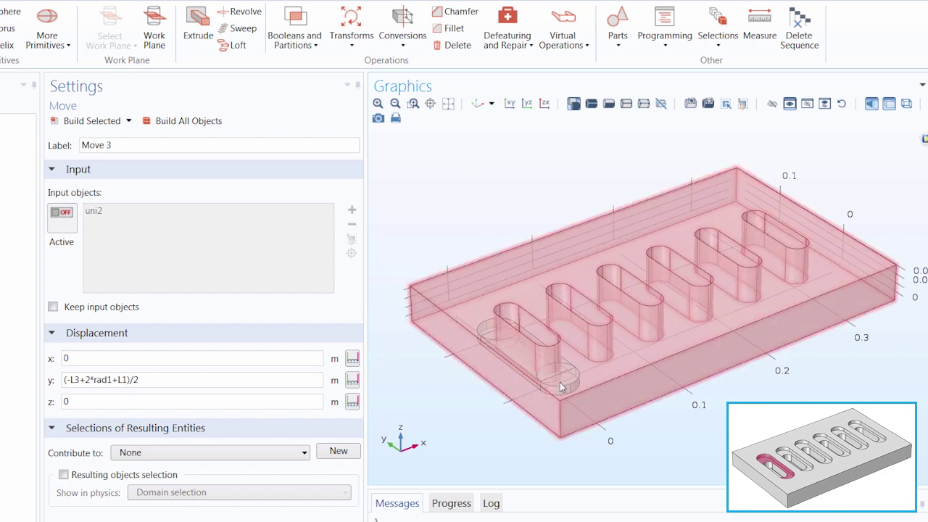
left_click(352, 37)
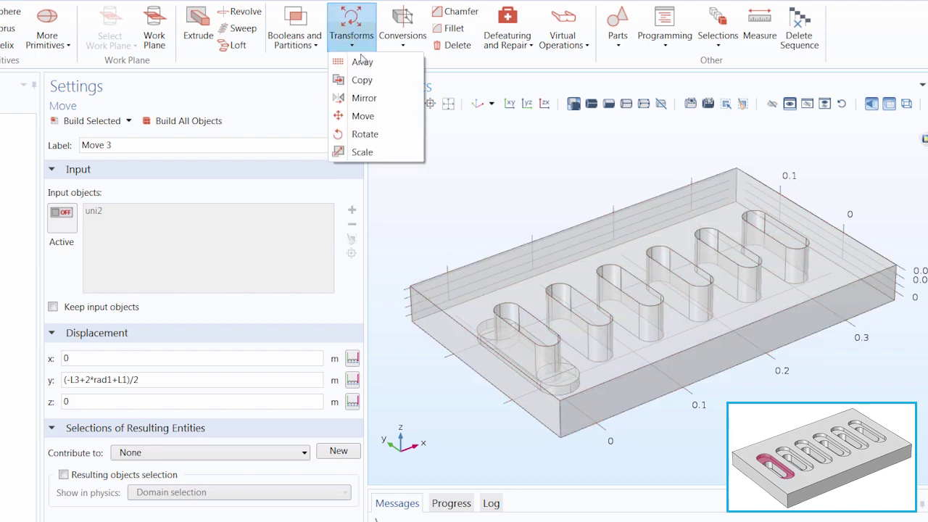
left_click(362, 62)
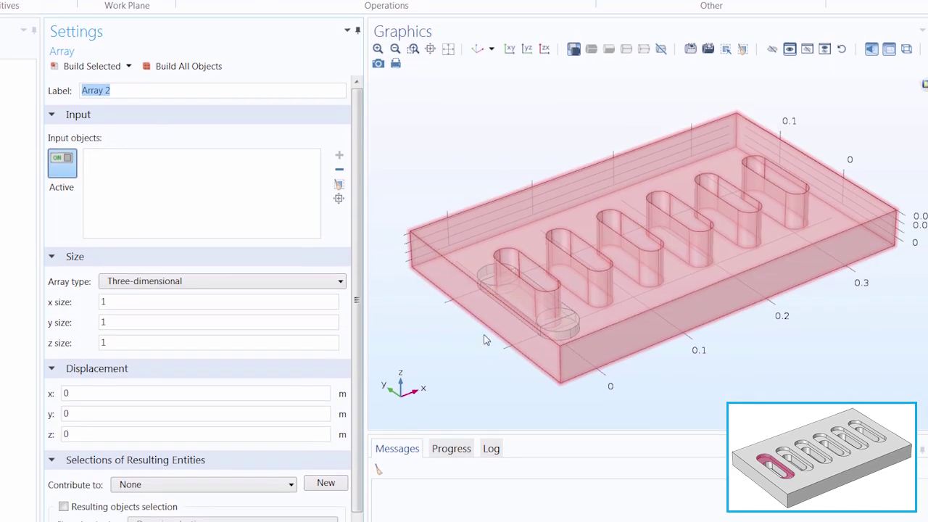
left_click_drag(483, 399, 455, 331)
left_click_drag(456, 267, 488, 227)
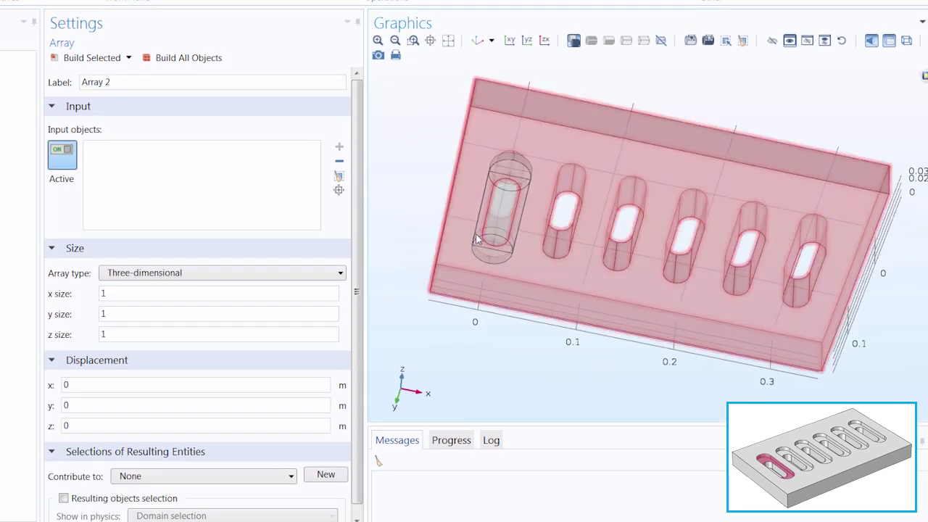
left_click(487, 228)
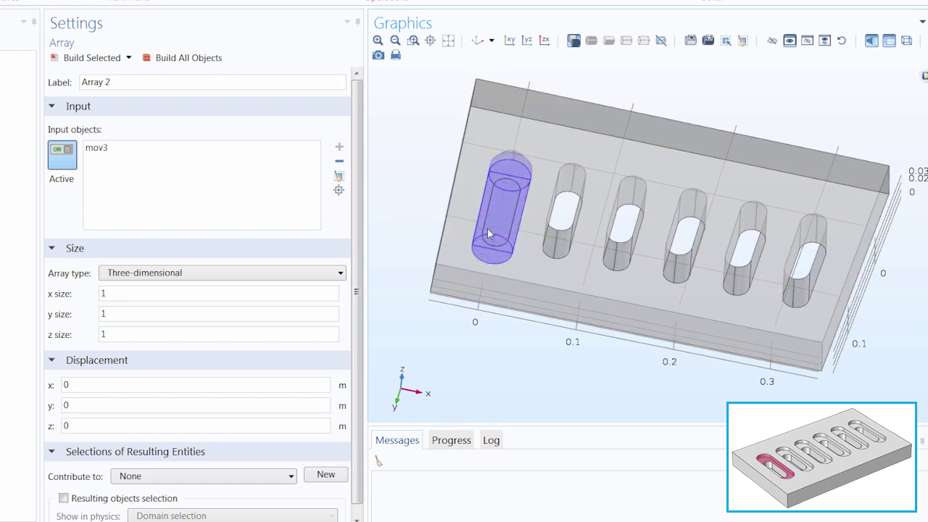
- Make Array 2 linear with size x_num and x displacement x_disp, and build it to repeat the step along the slots
left_click(220, 272)
left_click(220, 287)
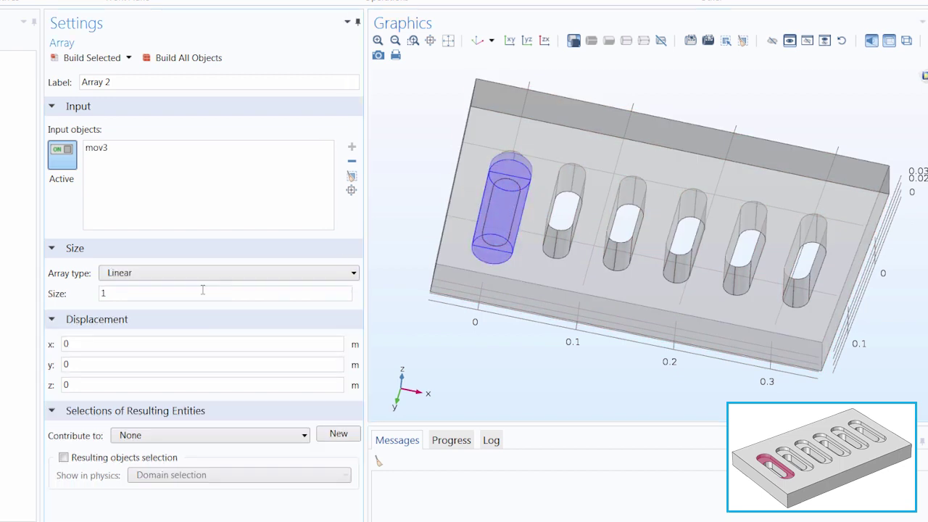
double_click(101, 294)
type("x_num")
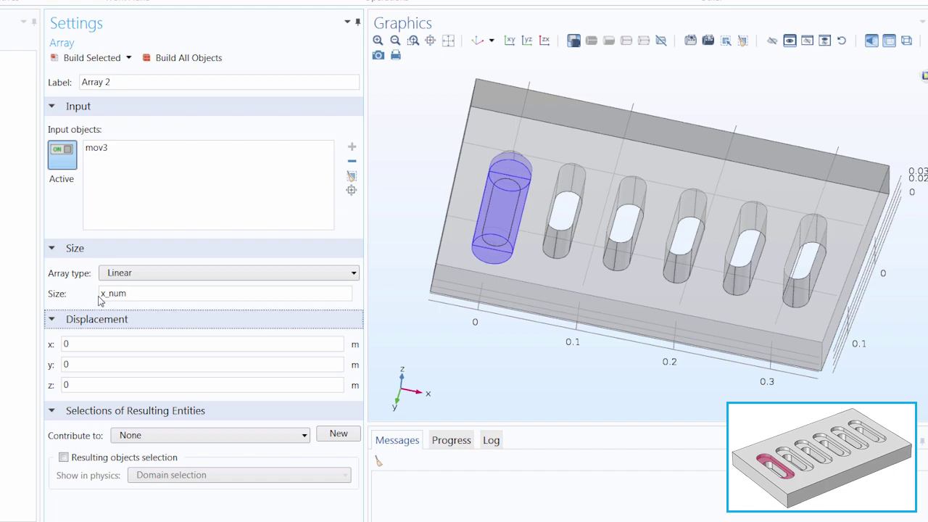
key("Tab")
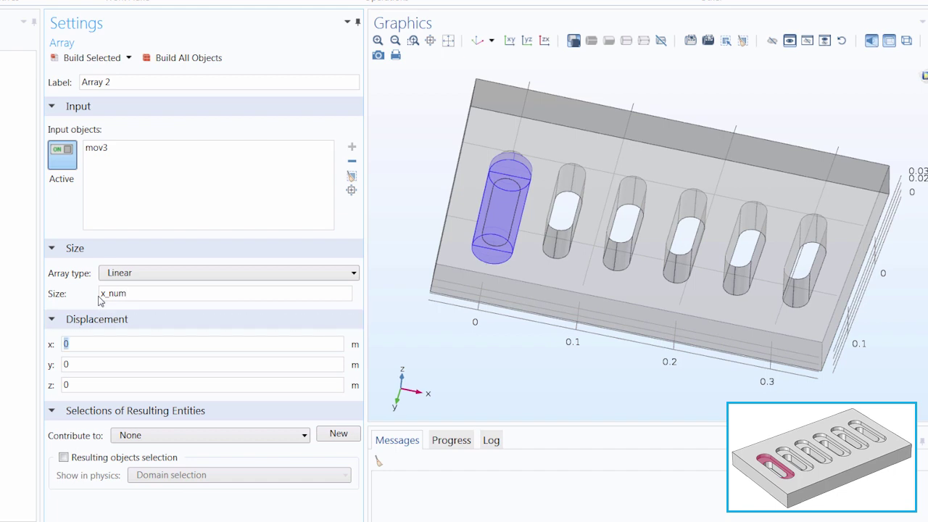
type("x_d")
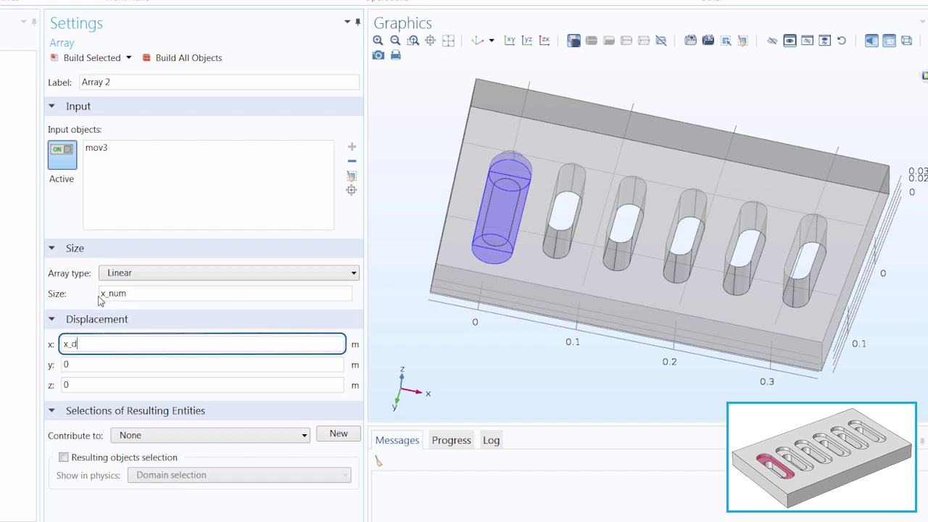
type("isp")
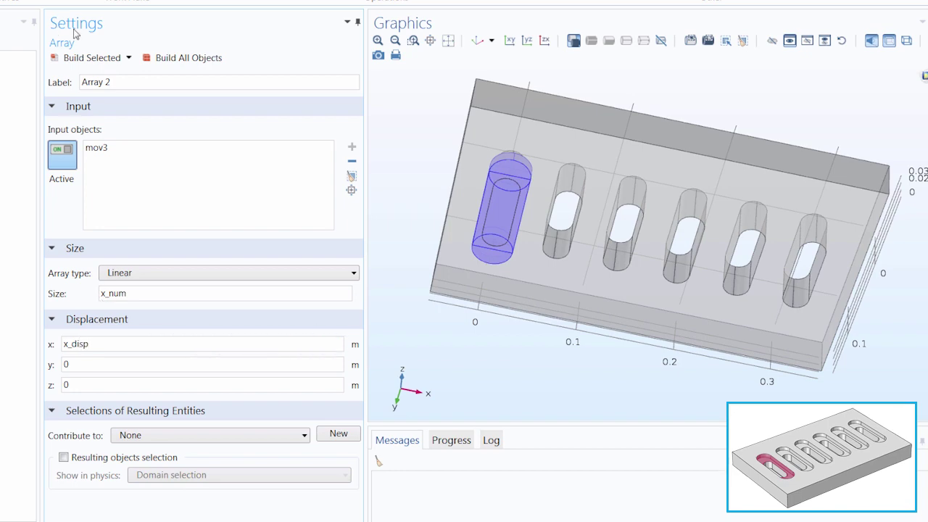
left_click(90, 59)
left_click_drag(457, 155, 408, 112)
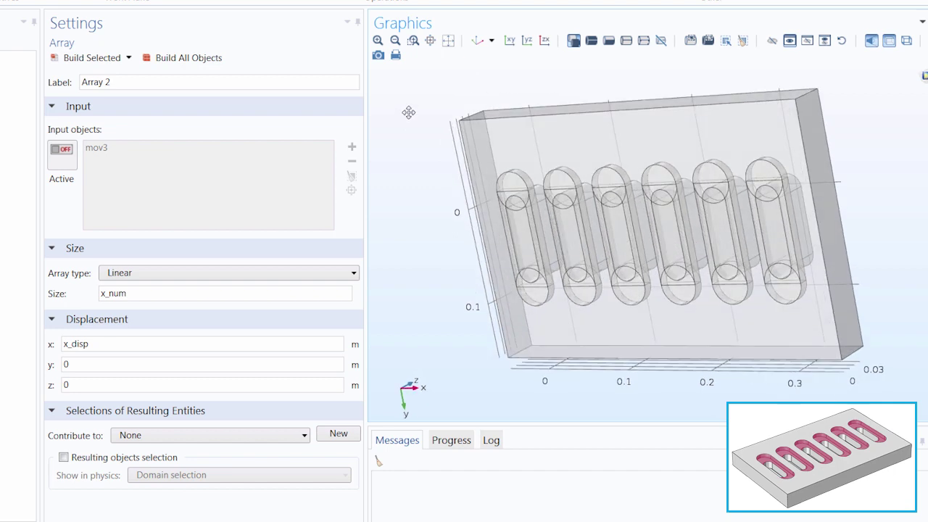
- Add a Mirror operation with all six arrayed slot steps, arr2(1) to arr2(6), as its input objects
left_click(480, 41)
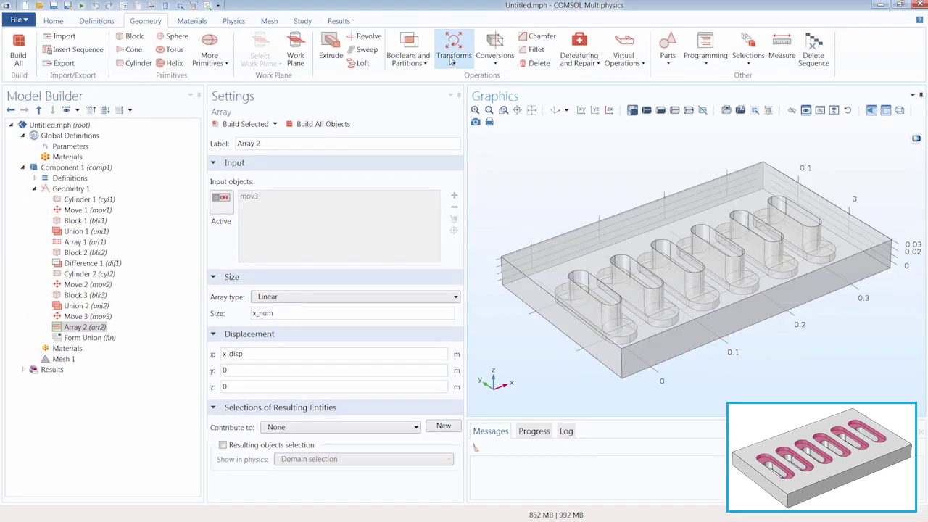
left_click(451, 61)
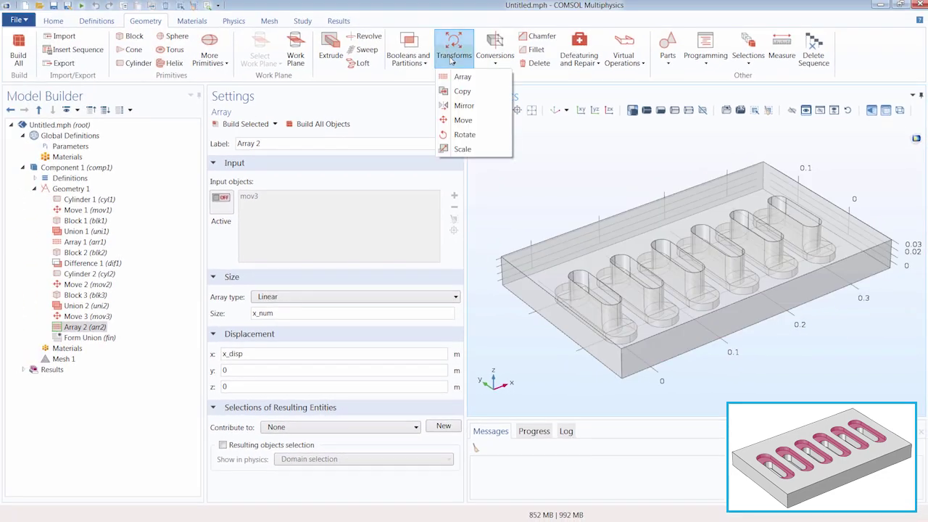
left_click(464, 106)
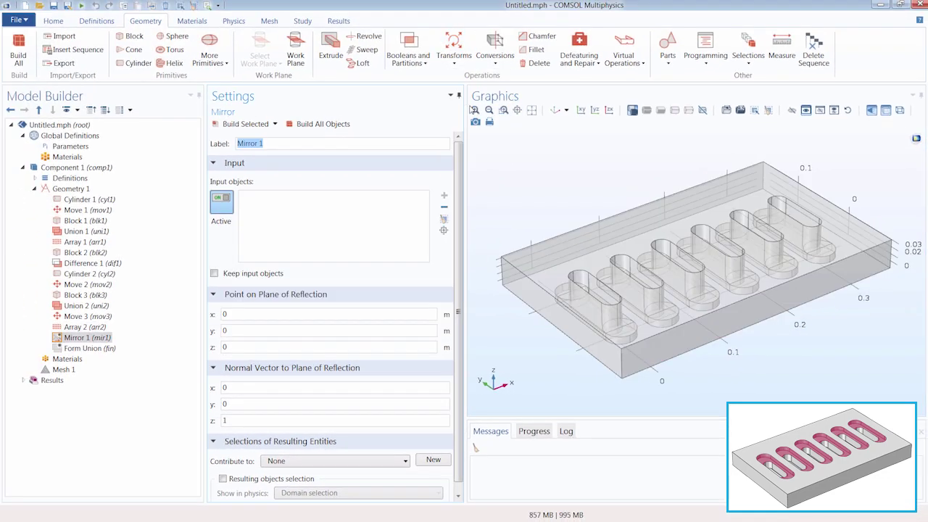
left_click(581, 110)
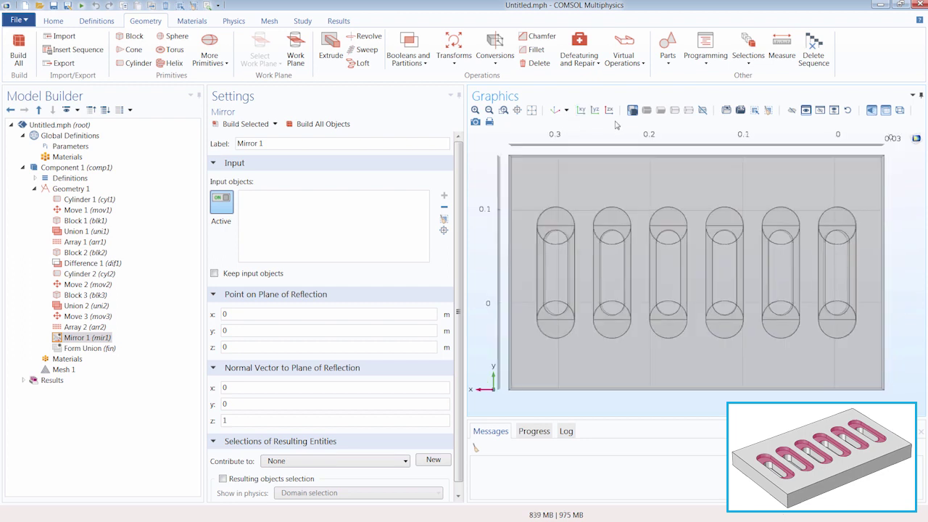
left_click(726, 110)
left_click_drag(523, 182, 877, 358)
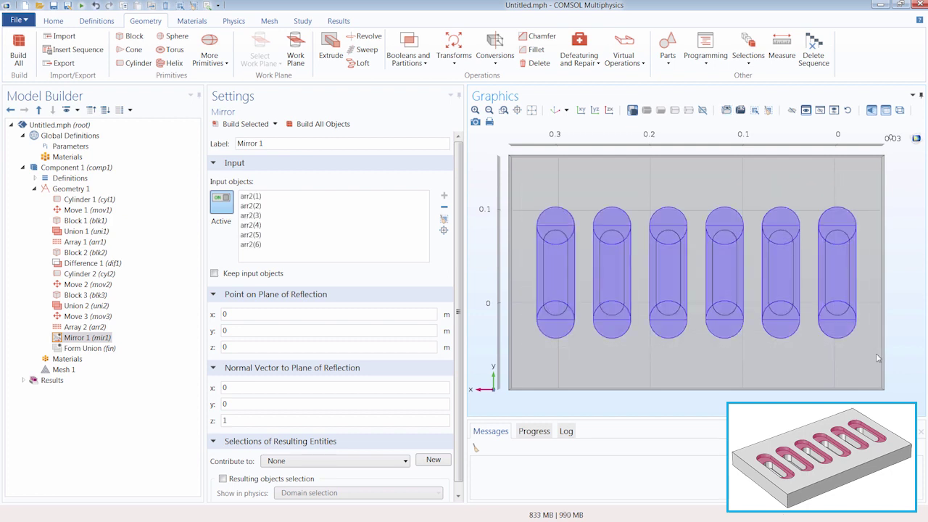
- Keep the input objects of Mirror 1, set the reflection plane point's z to h1/2, and build the mirrored steps
left_click(269, 274)
left_click(554, 112)
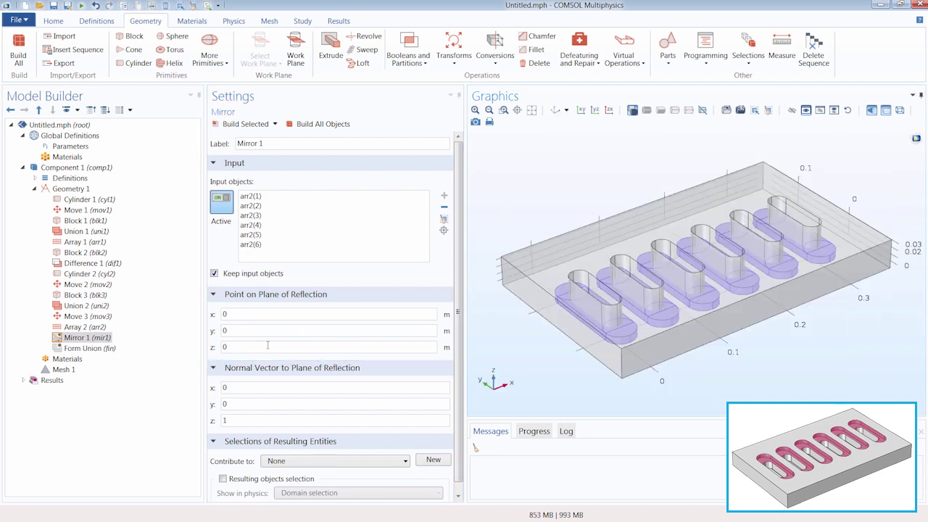
double_click(224, 347)
type("h1/2")
left_click(242, 125)
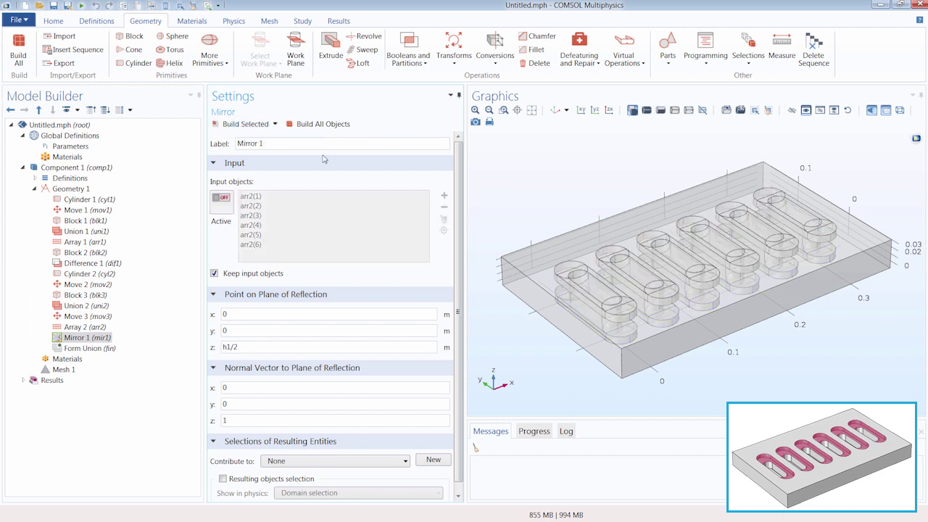
left_click(596, 111)
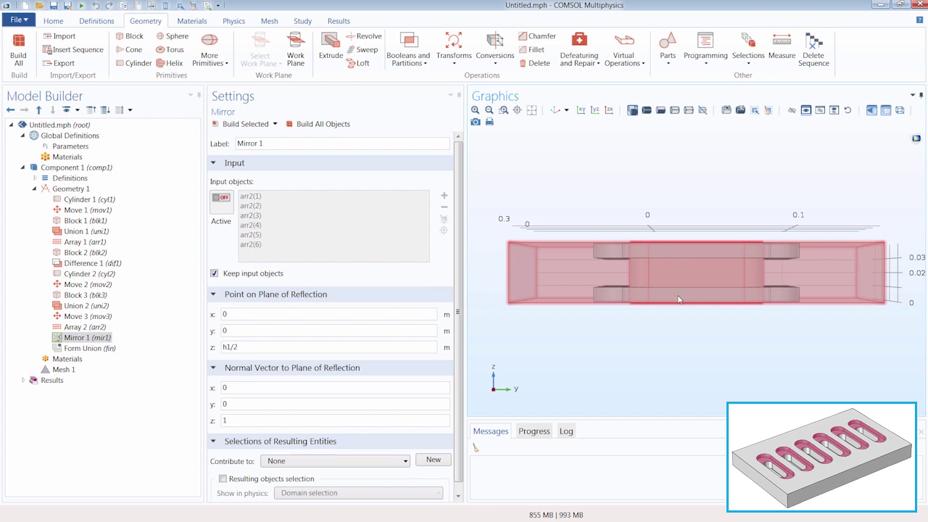
left_click(555, 110)
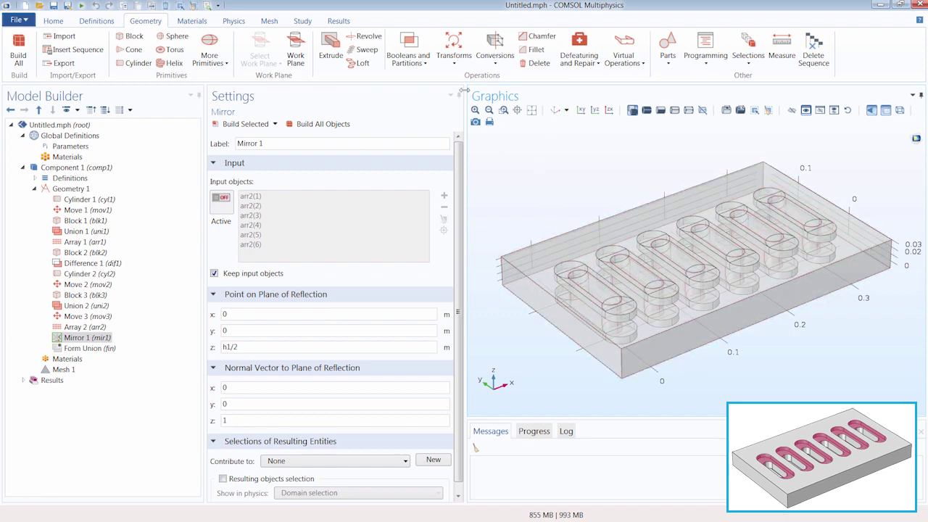
- Add a Difference operation with the slotted plate dif1 as the object to add
left_click(423, 62)
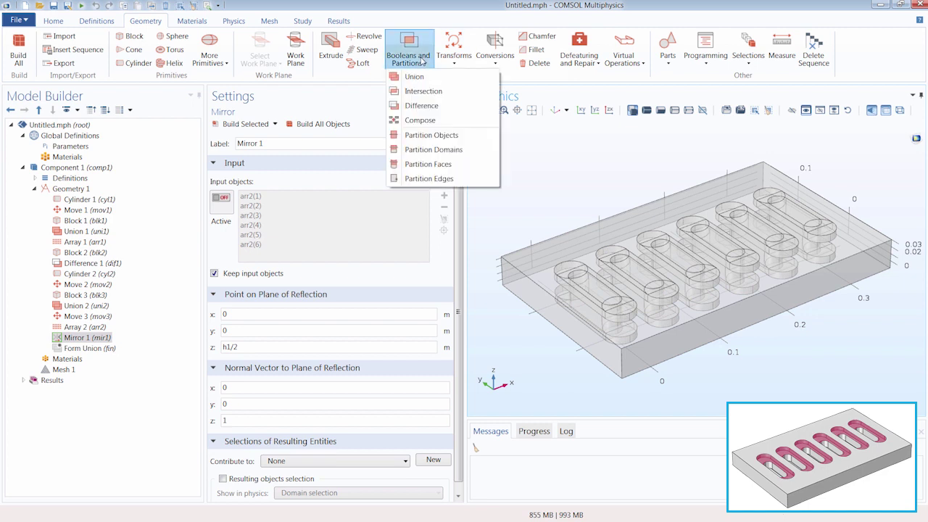
left_click(422, 106)
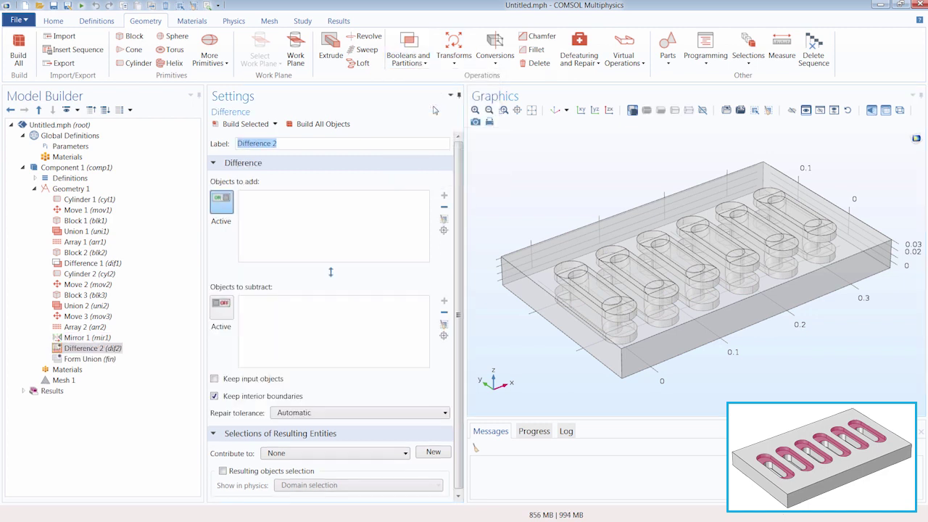
left_click(526, 261)
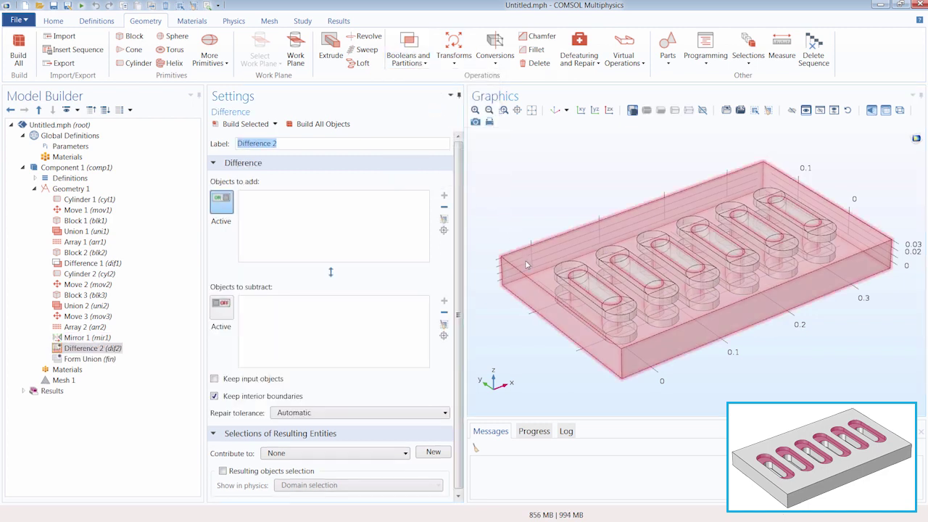
left_click(526, 265)
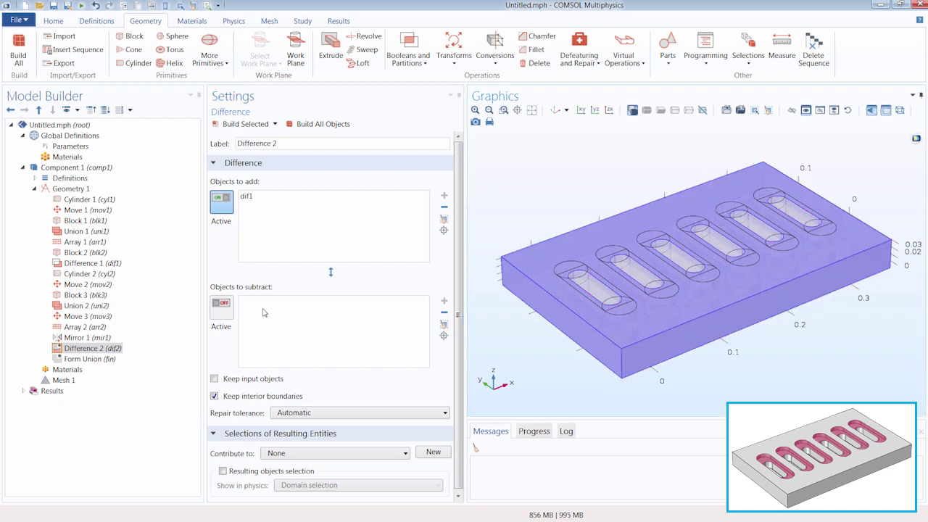
- Subtract all arr2 and mir1 step objects from the plate in Difference 2 and build it
left_click(222, 306)
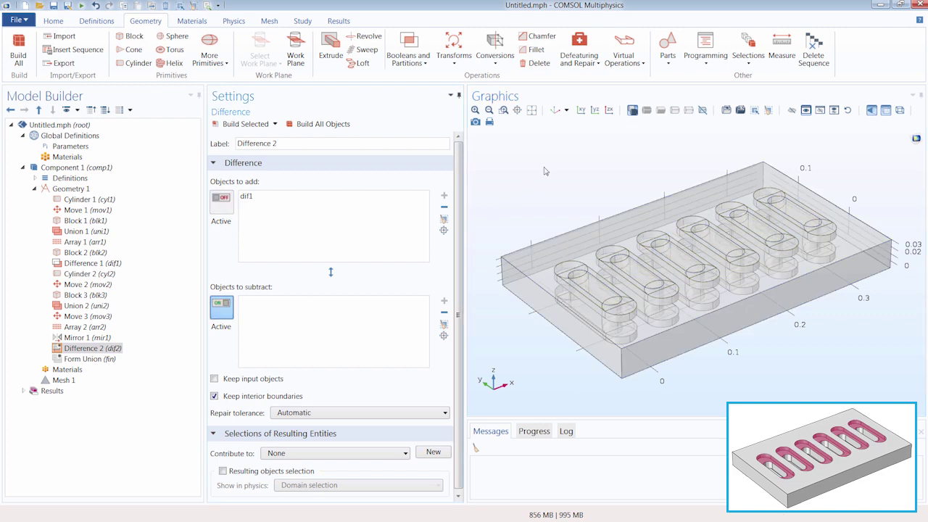
left_click(580, 111)
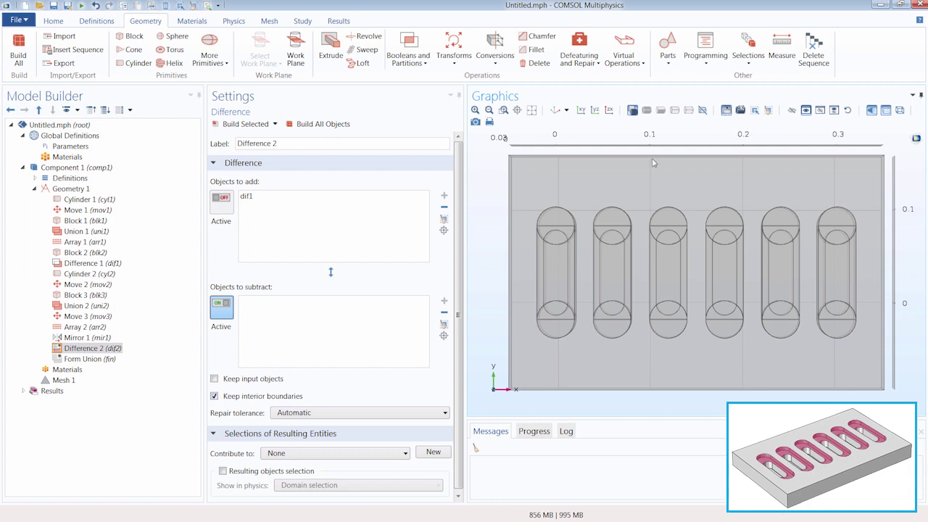
left_click_drag(533, 190, 867, 346)
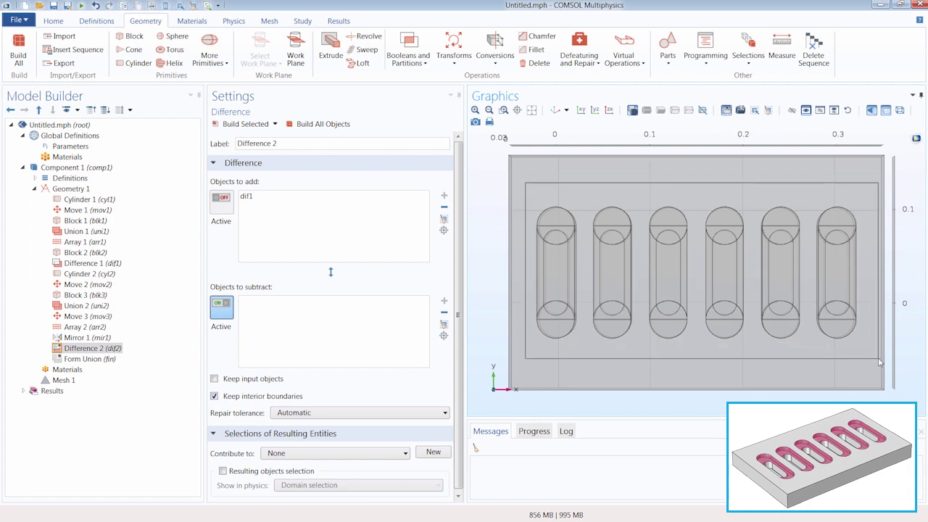
left_click(555, 109)
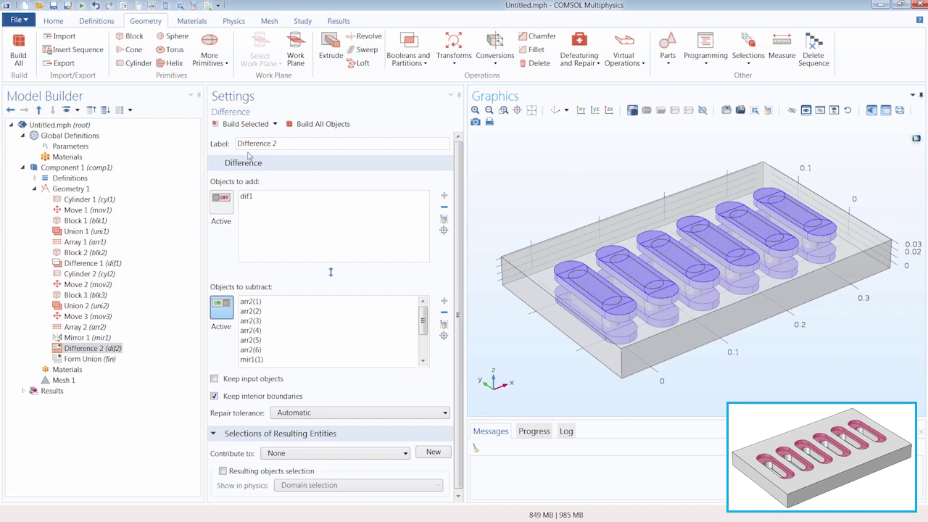
left_click(240, 124)
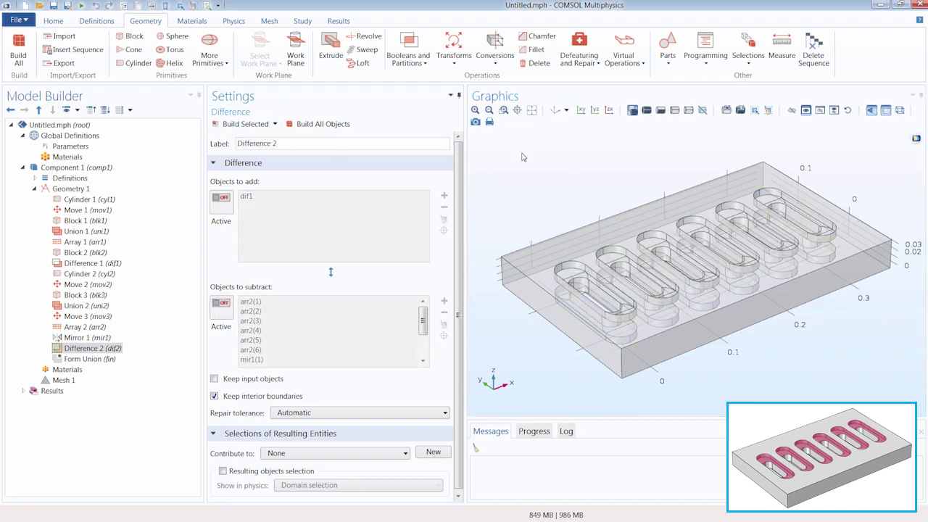
- Turn off transparency in the graphics view and build Form Union to finalize the plate geometry
mouse_move(541, 161)
left_mouse_down()
mouse_move(551, 208)
mouse_move(537, 172)
left_mouse_up()
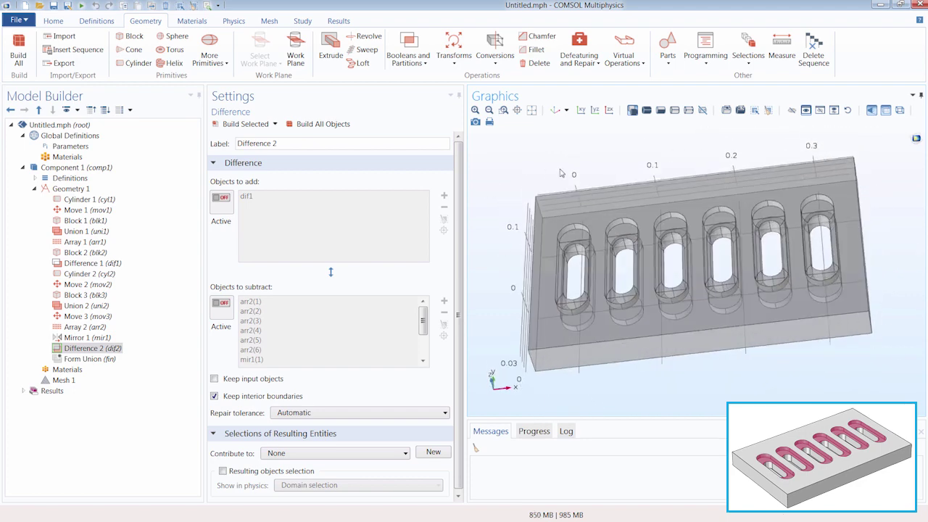
left_click(886, 110)
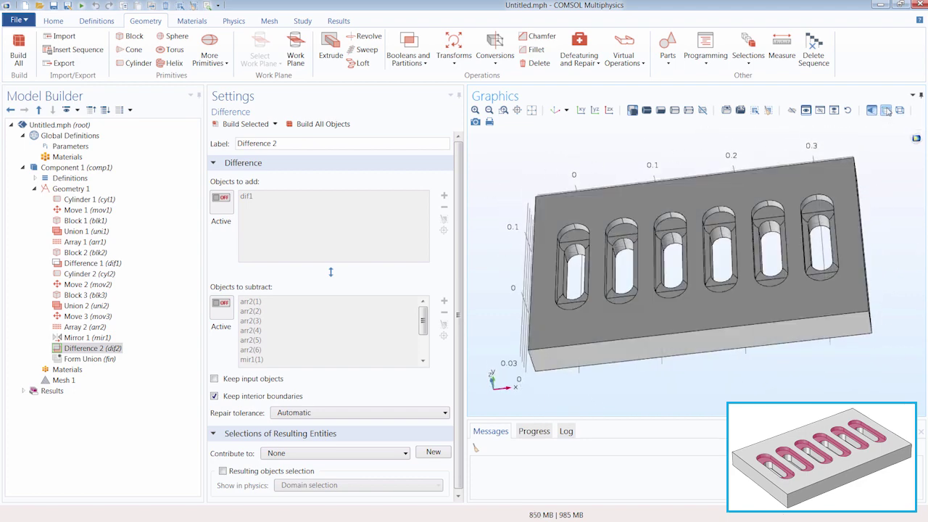
left_click_drag(534, 196, 551, 180)
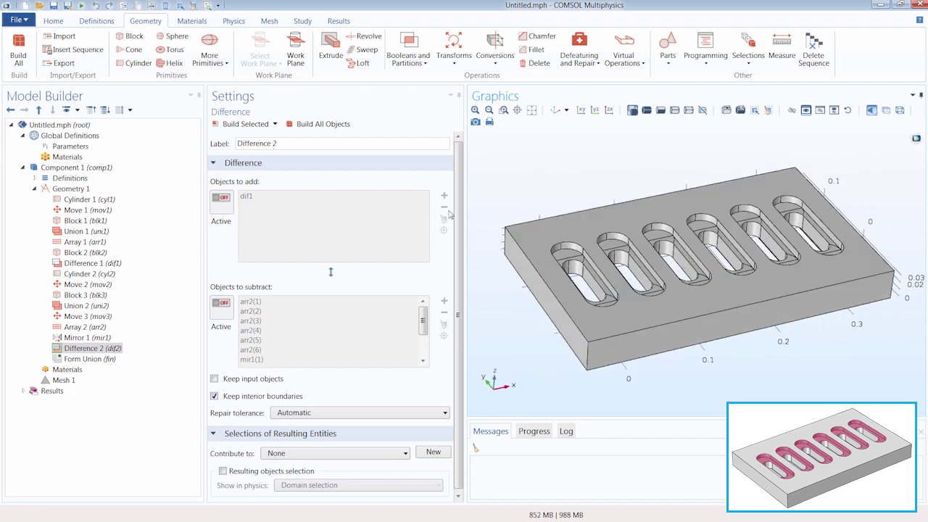
left_click(94, 359)
left_click(312, 125)
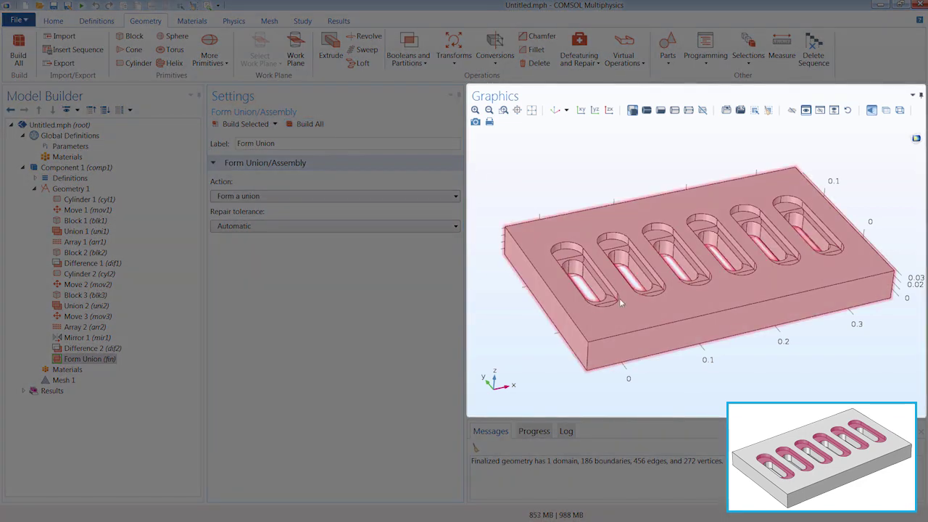
- Add an Ignore Edges virtual operation and select edges 31 and 70 on the step face at the far end of the first slot
scroll(600, 232, "up", 3)
scroll(600, 232, "up", 2)
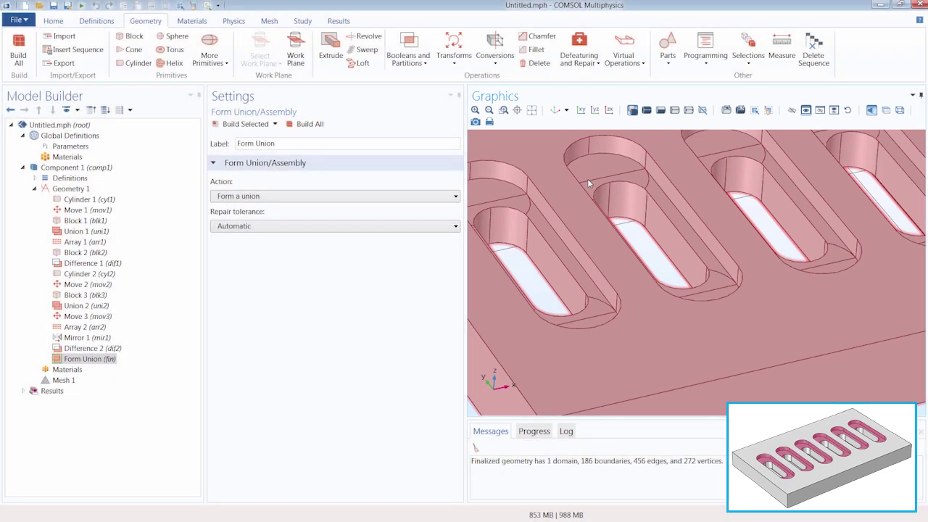
left_click(631, 60)
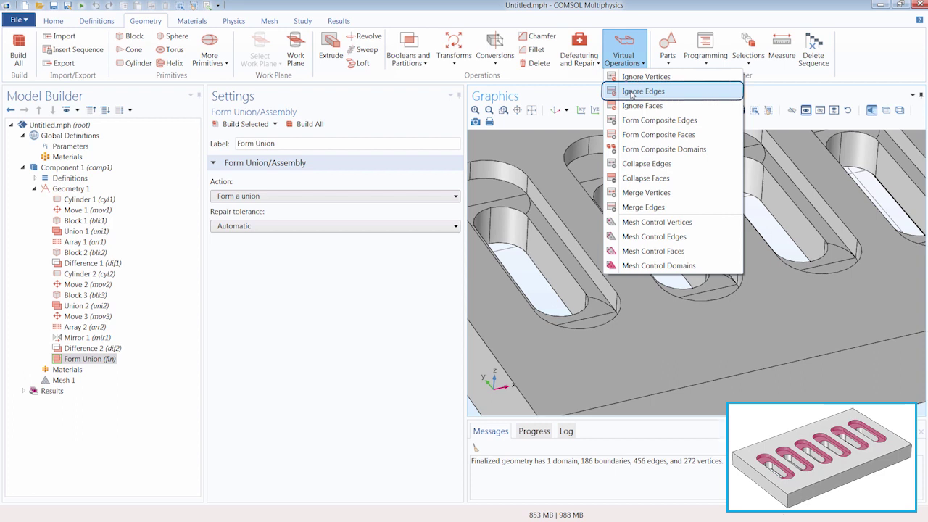
left_click(631, 92)
scroll(545, 148, "up", 2)
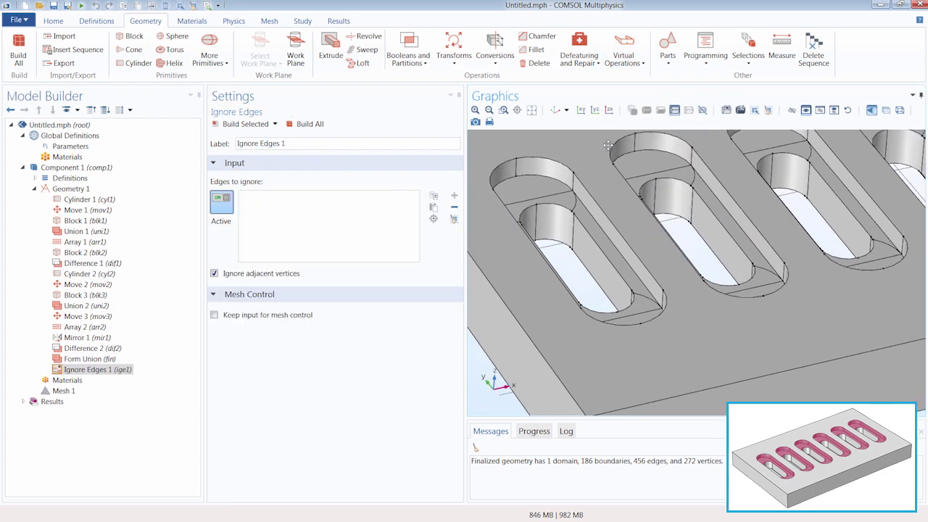
right_click_drag(545, 148, 645, 145)
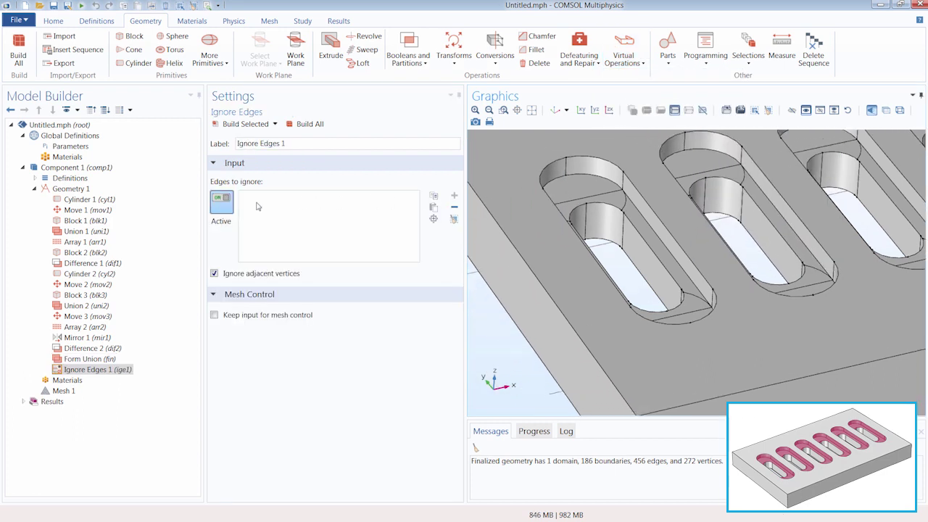
left_click(603, 197)
left_click(623, 202)
left_click_drag(618, 229, 567, 222)
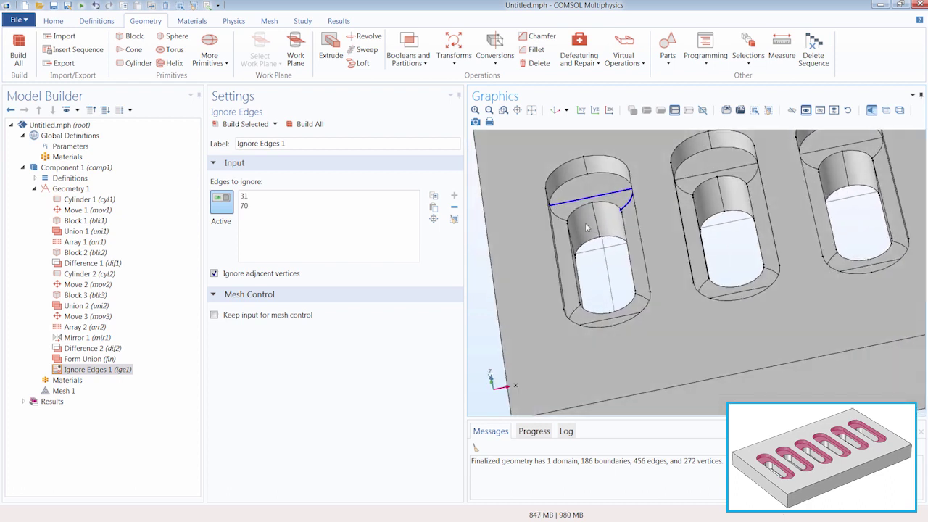
- Add the first slot's step edges 18, 20, 29 and 66, build Ignore Edges 1, and reactivate its edge selection
left_click(563, 221)
left_click(575, 312)
left_click(609, 318)
left_click(642, 297)
left_click_drag(652, 253, 623, 290)
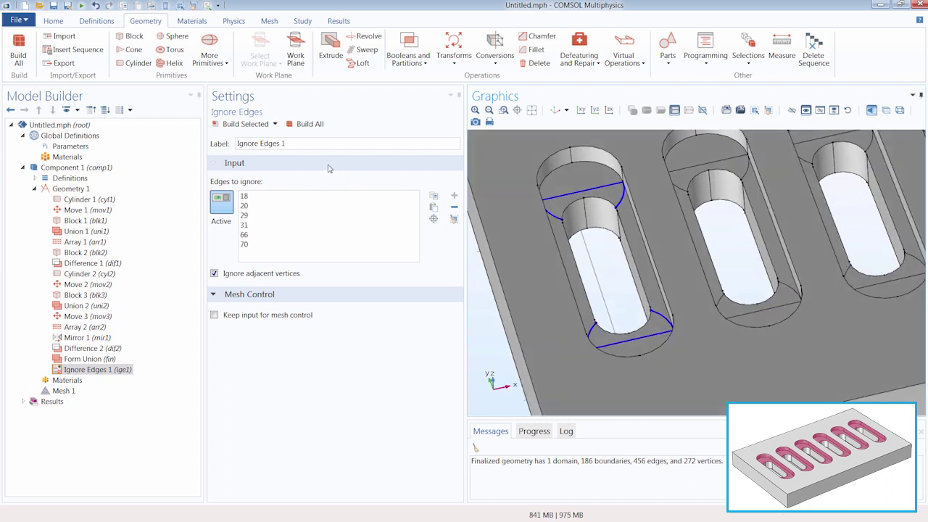
left_click(246, 127)
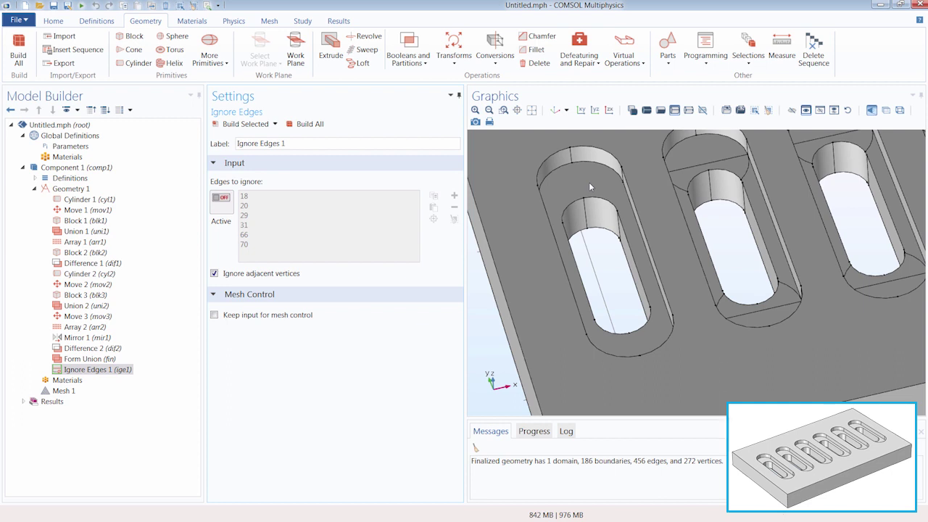
left_click(221, 199)
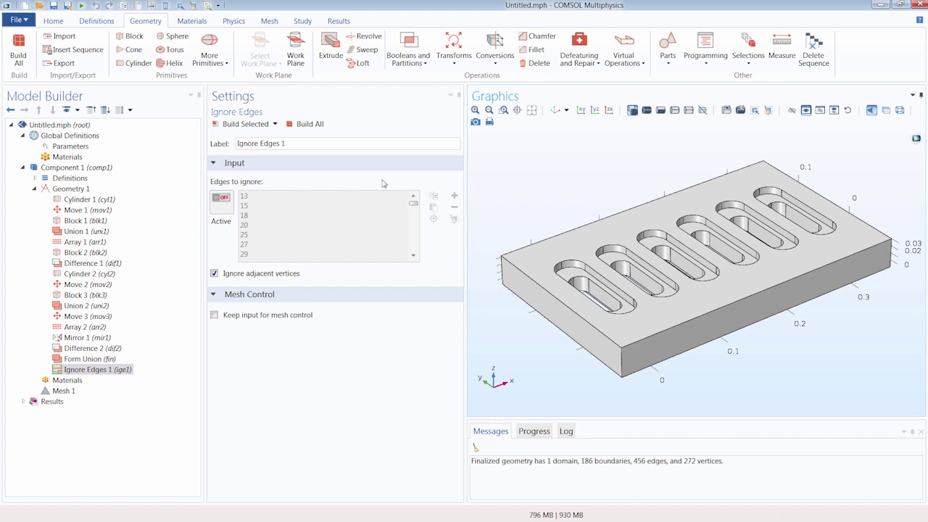
left_click(84, 192)
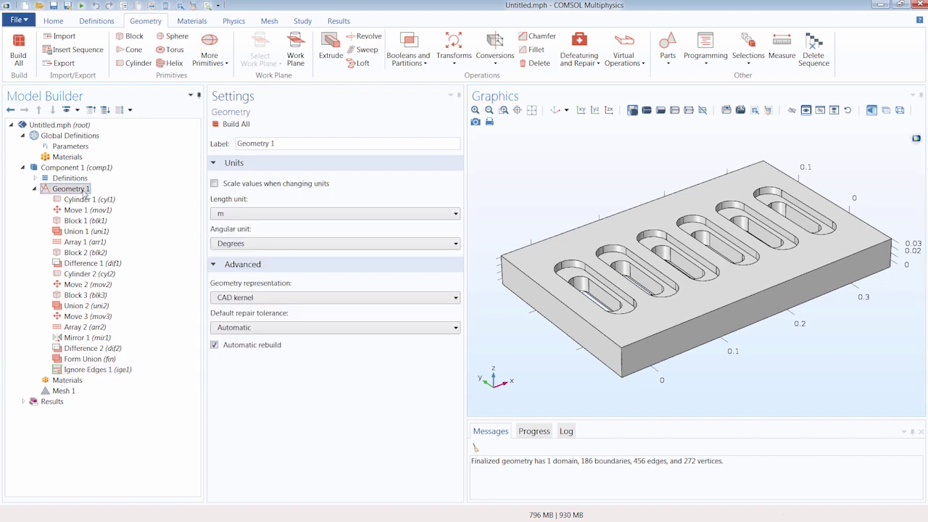
right_click(85, 193)
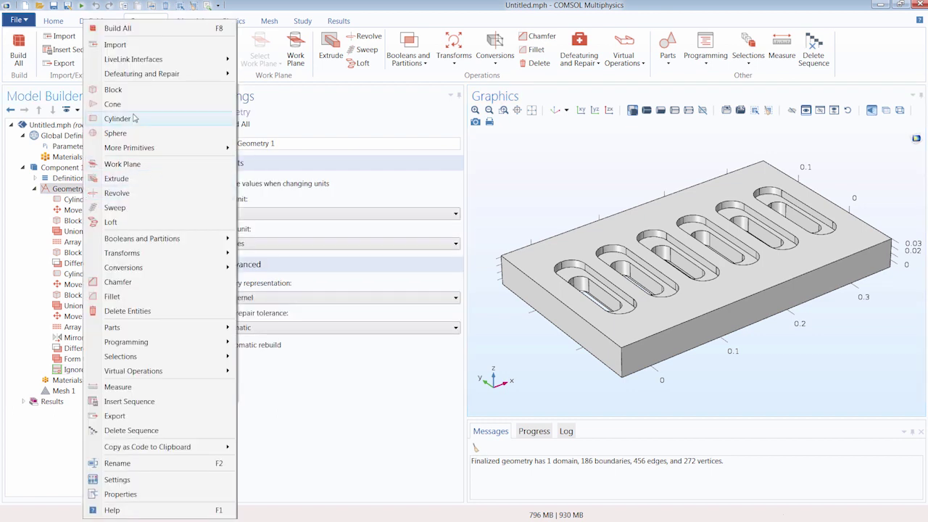
mouse_move(147, 153)
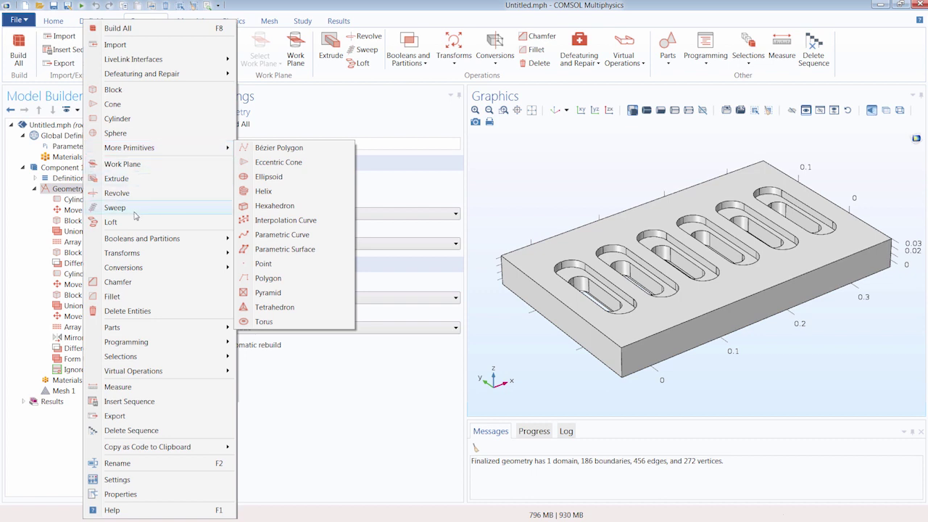
mouse_move(128, 241)
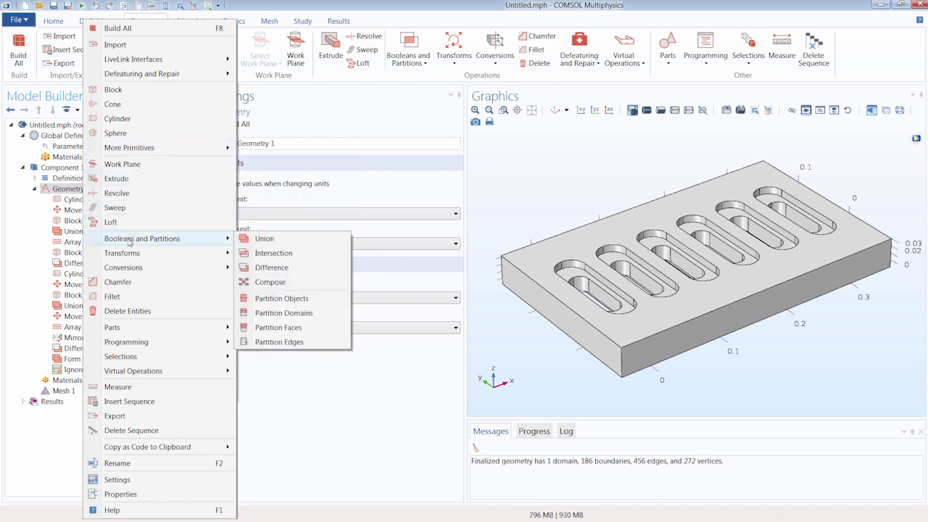
mouse_move(125, 258)
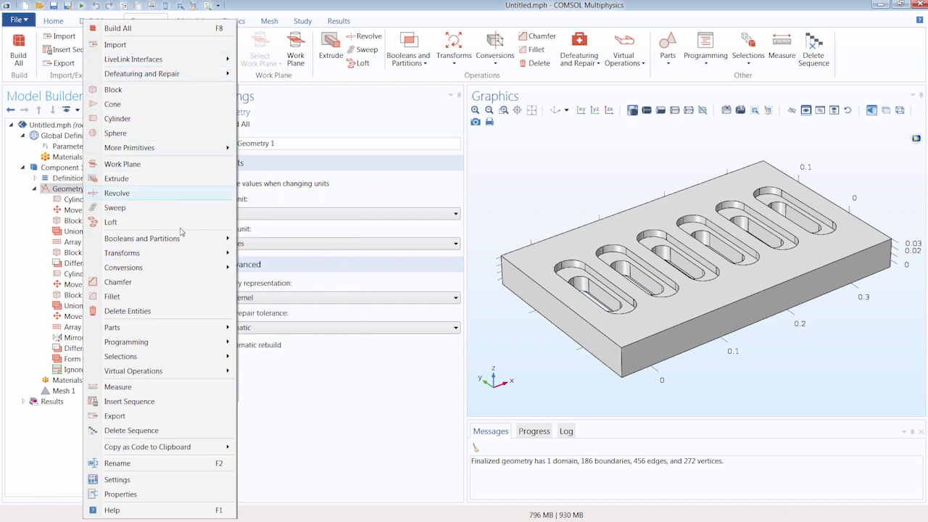
mouse_move(162, 255)
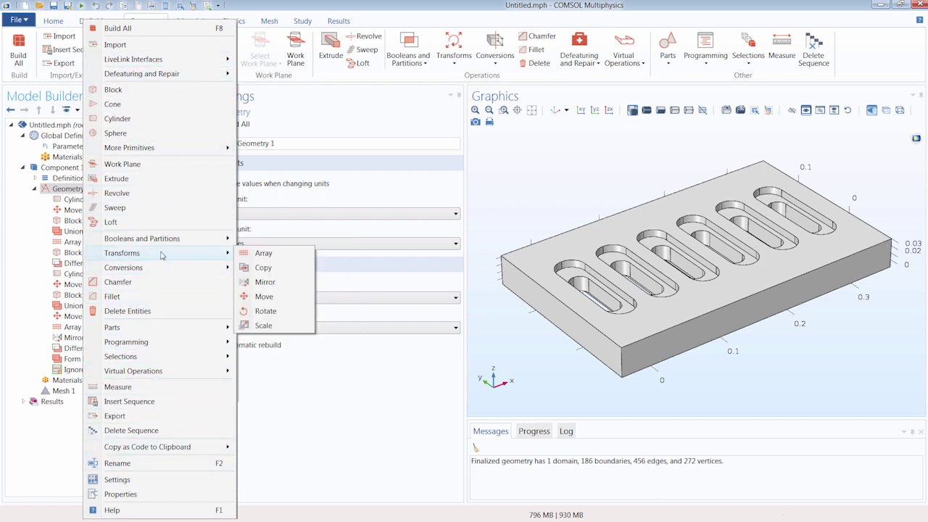